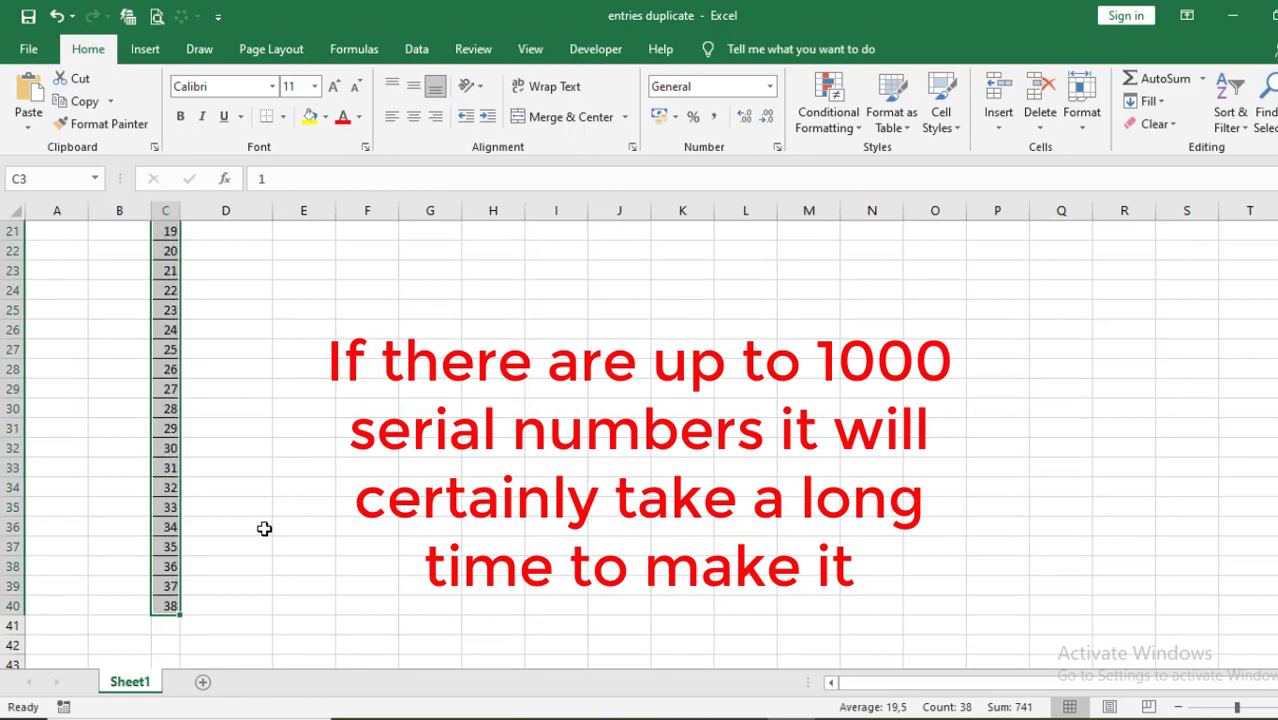
# Step: Clear the serial numbers in C4:C40, keeping only the first number in C3
pyautogui.scroll(7, 270, 528)
pyautogui.click(172, 289)
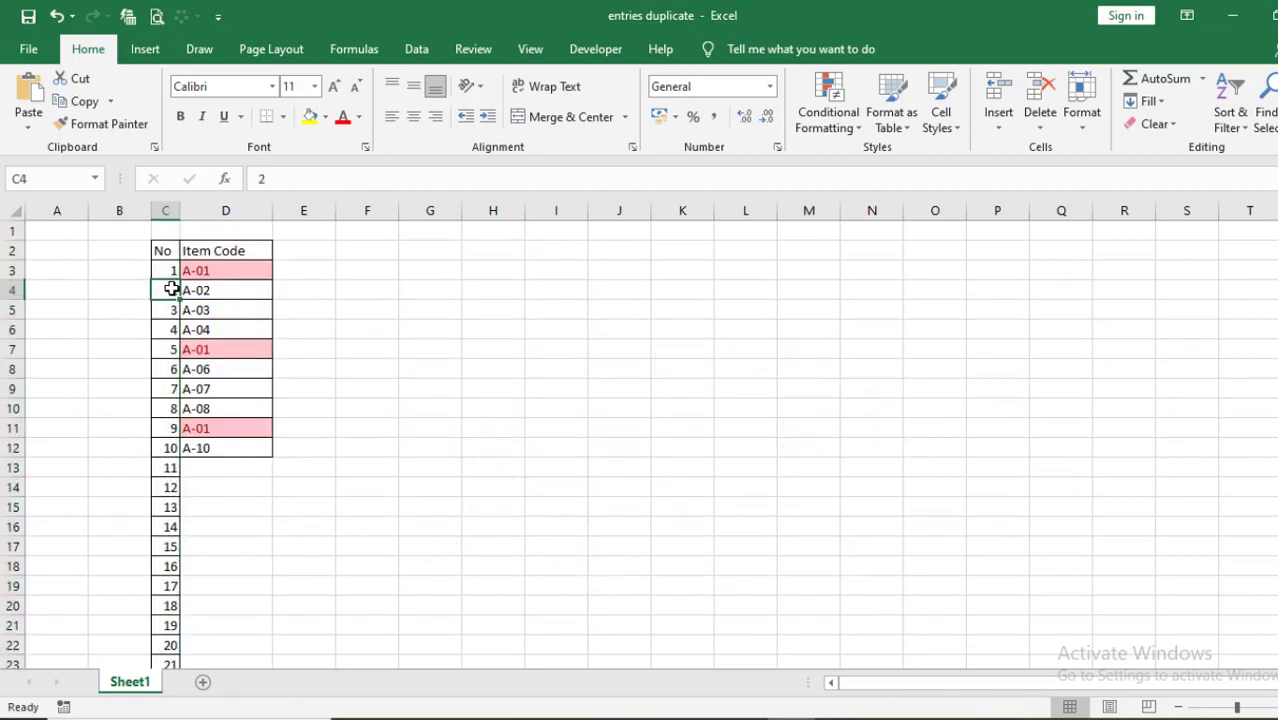
pyautogui.moveTo(172, 289); pyautogui.dragTo(171, 623)
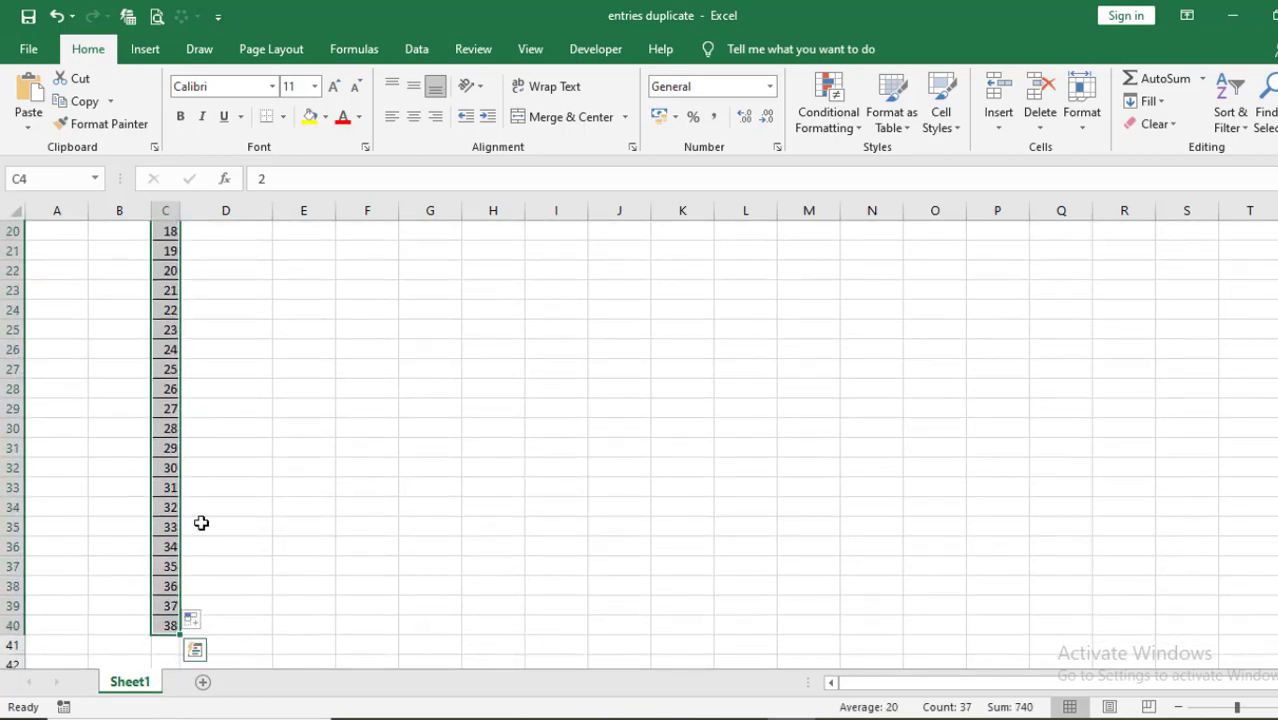
pyautogui.press('Delete')
pyautogui.scroll(7, 205, 503)
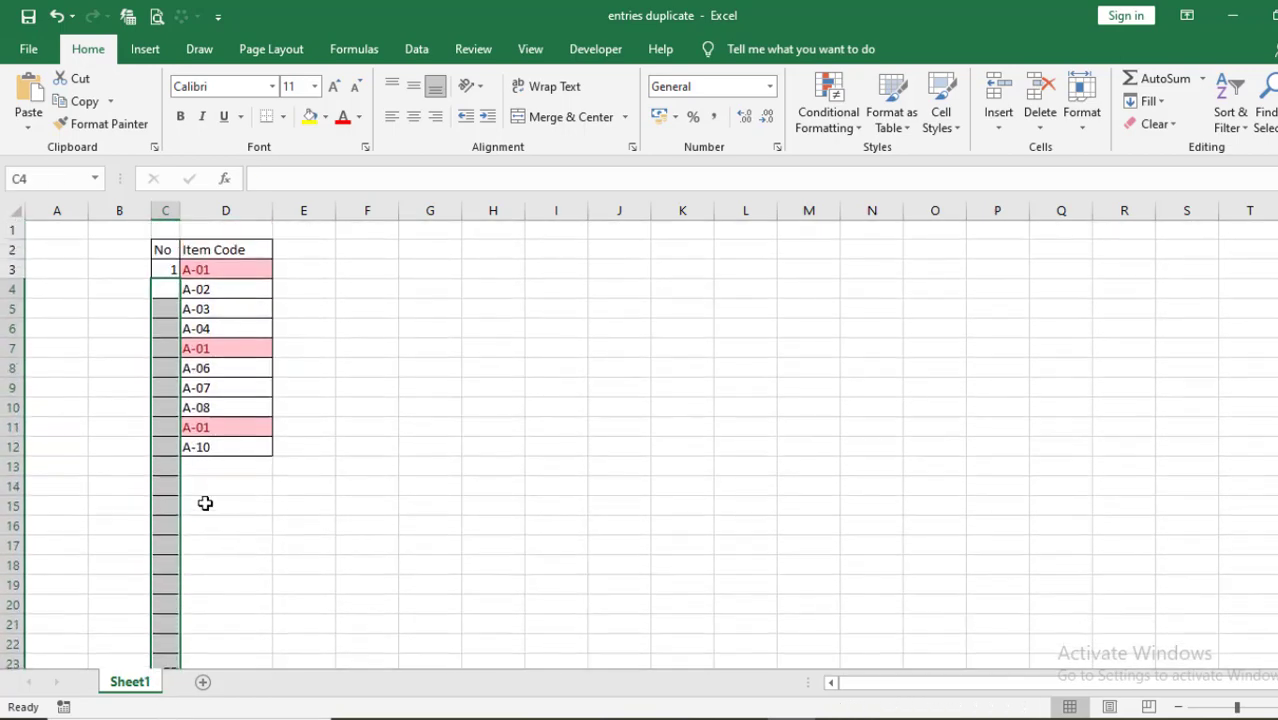
# Step: Fill a linear series down the column from C3, with step value 1 and stop value 1000, and check the generated numbers
pyautogui.click(168, 271)
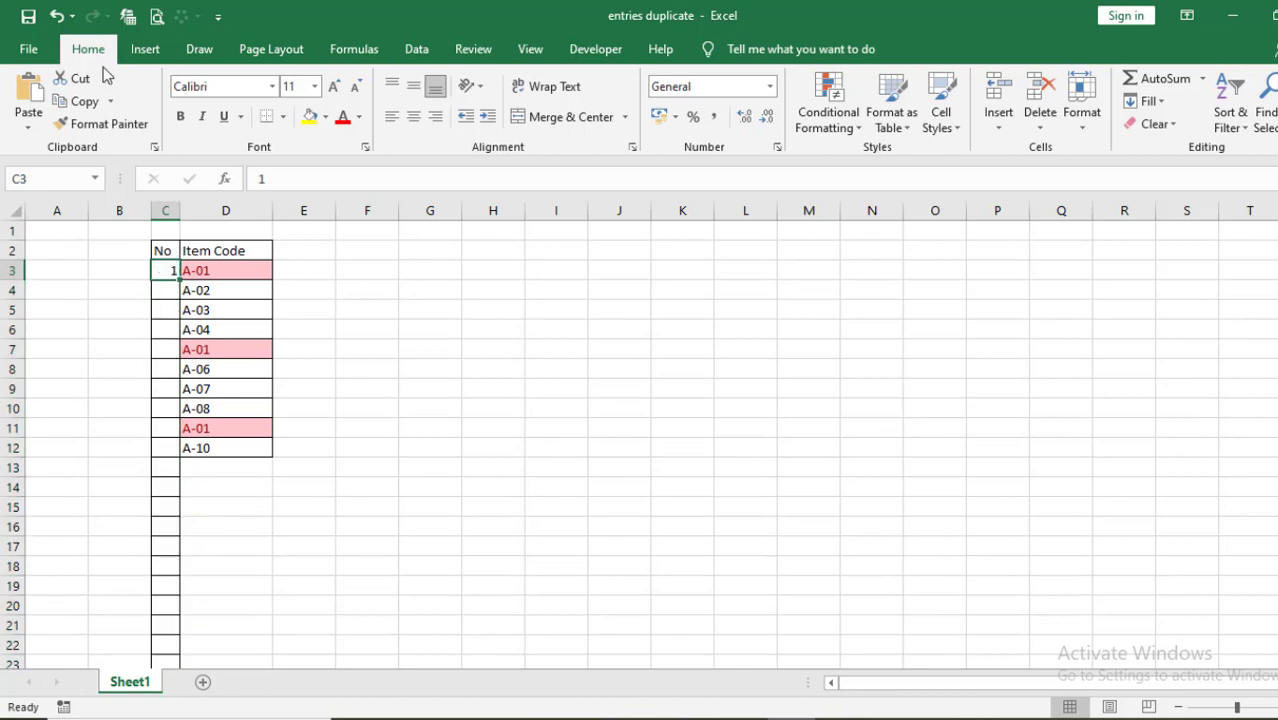
pyautogui.click(1155, 103)
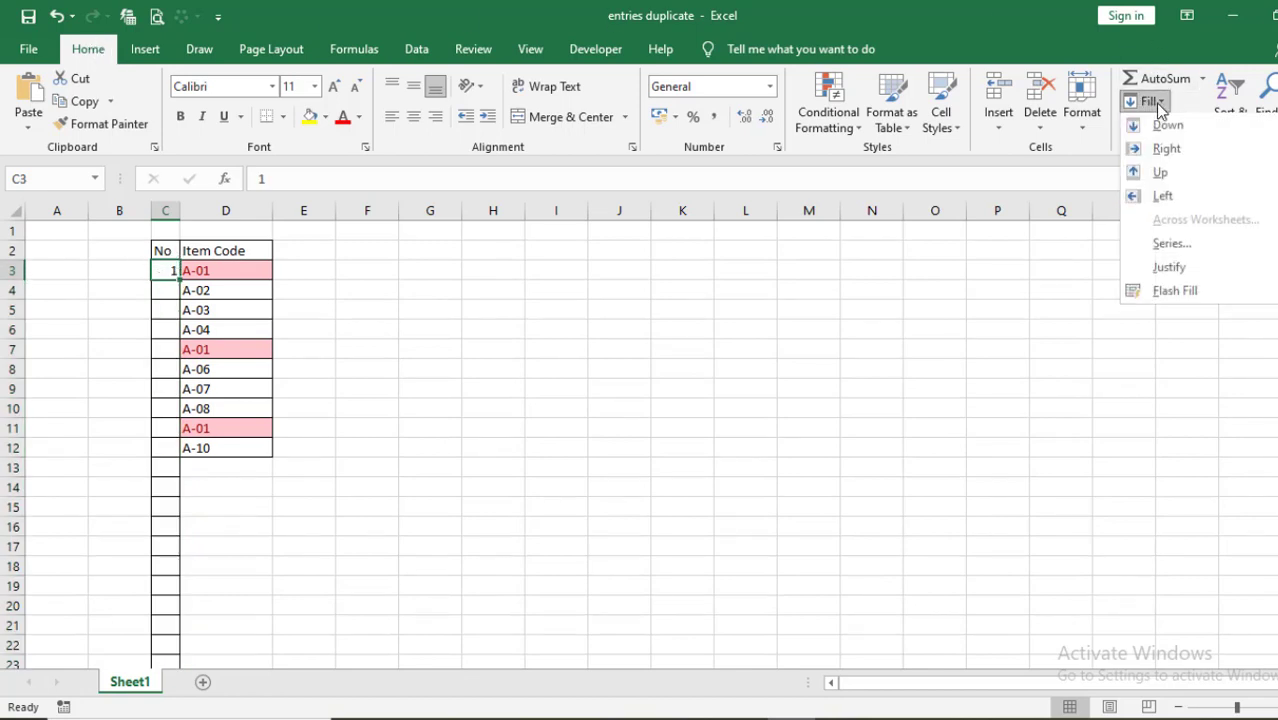
pyautogui.click(1183, 249)
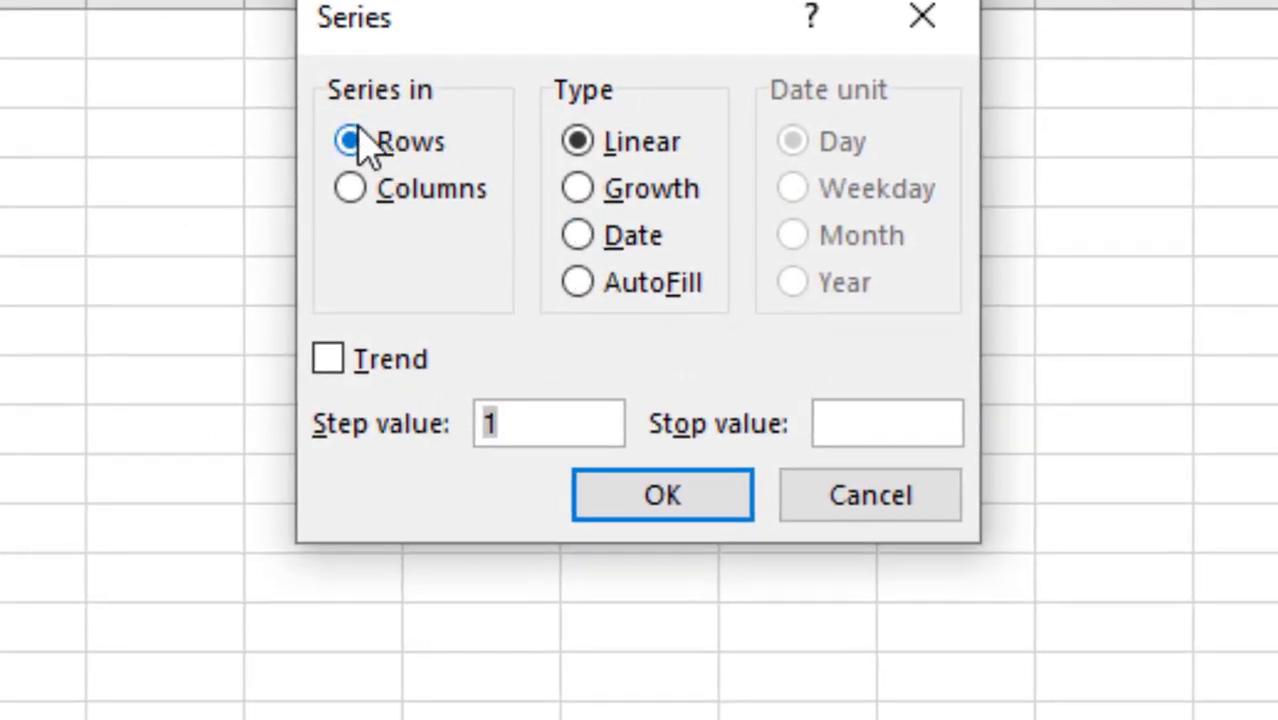
pyautogui.click(368, 194)
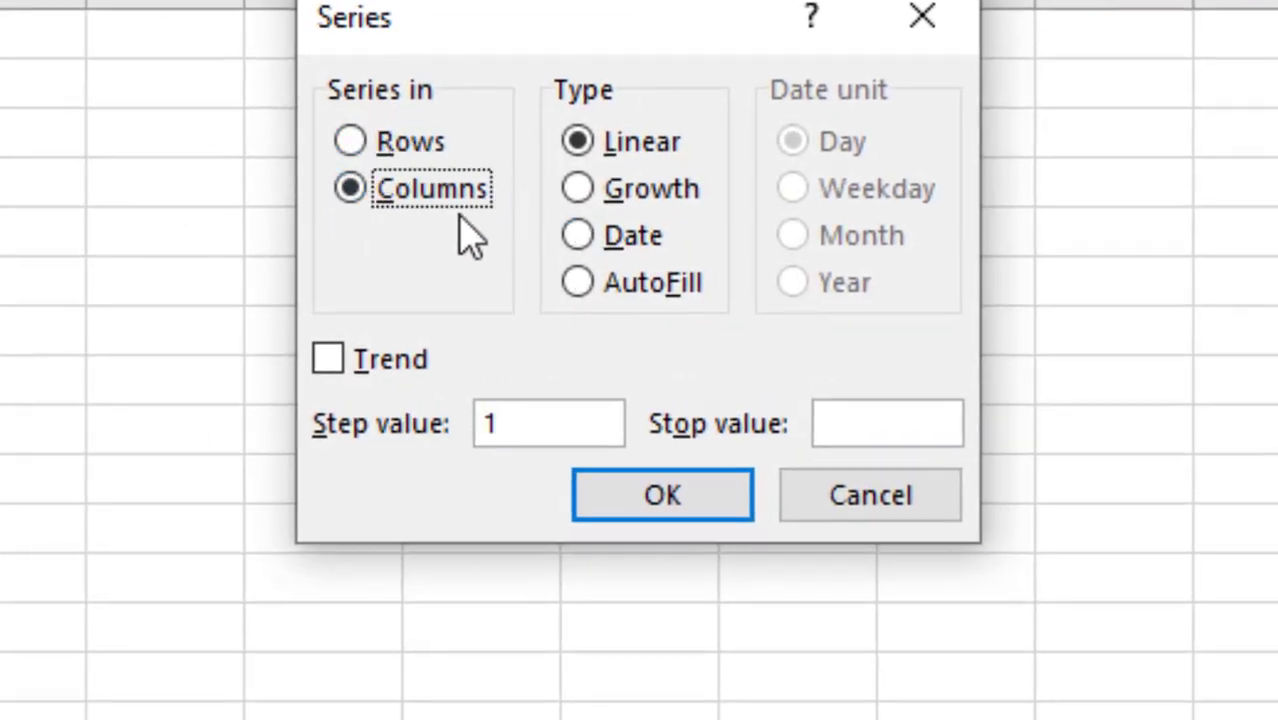
pyautogui.click(580, 145)
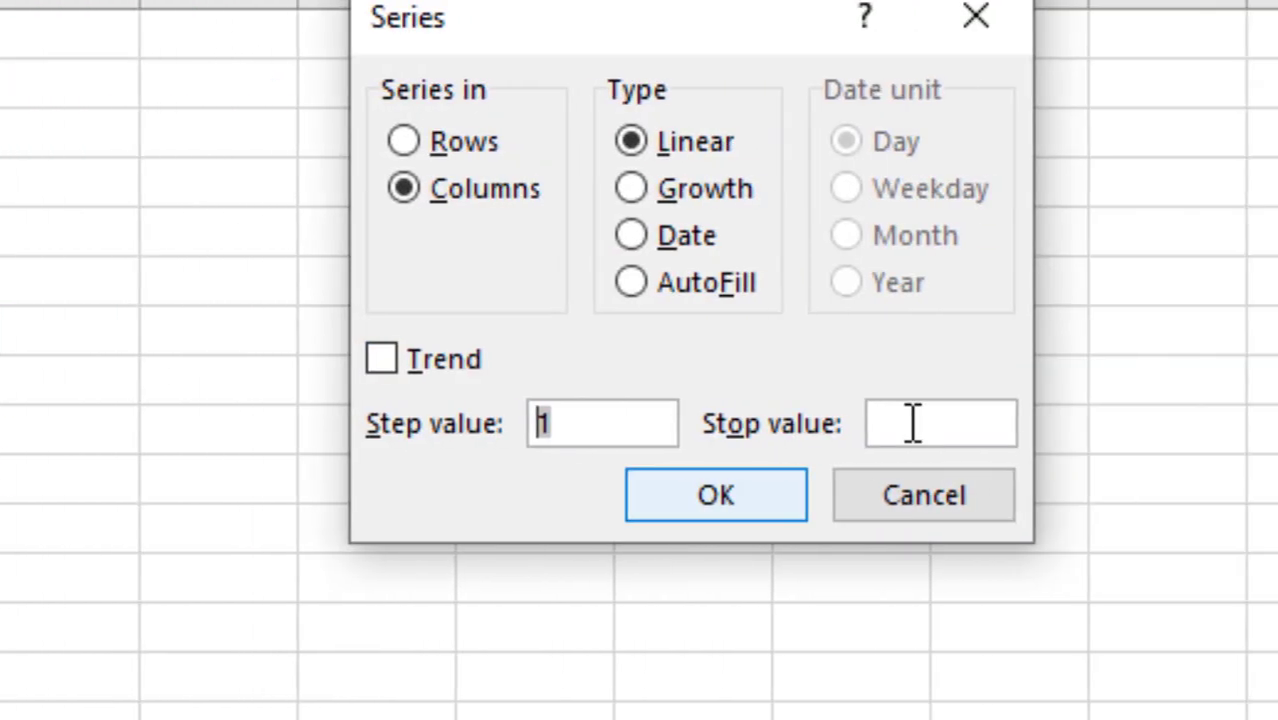
pyautogui.click(912, 425)
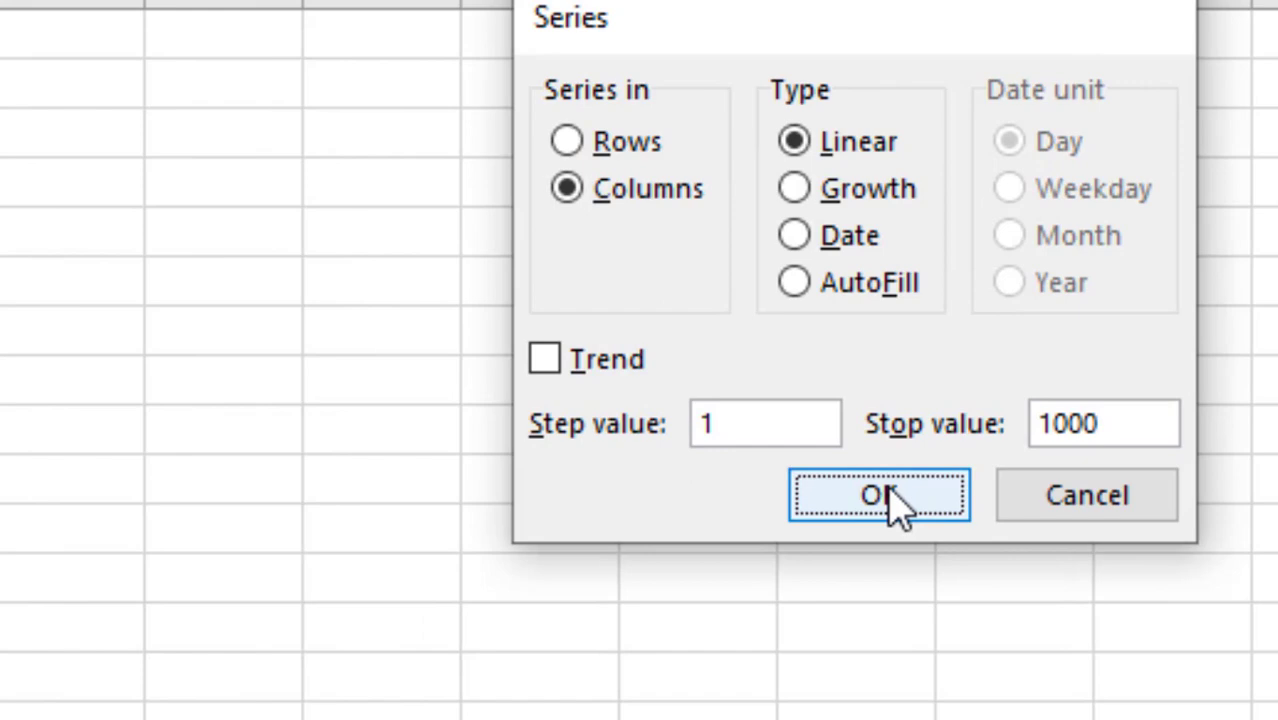
pyautogui.click(725, 503)
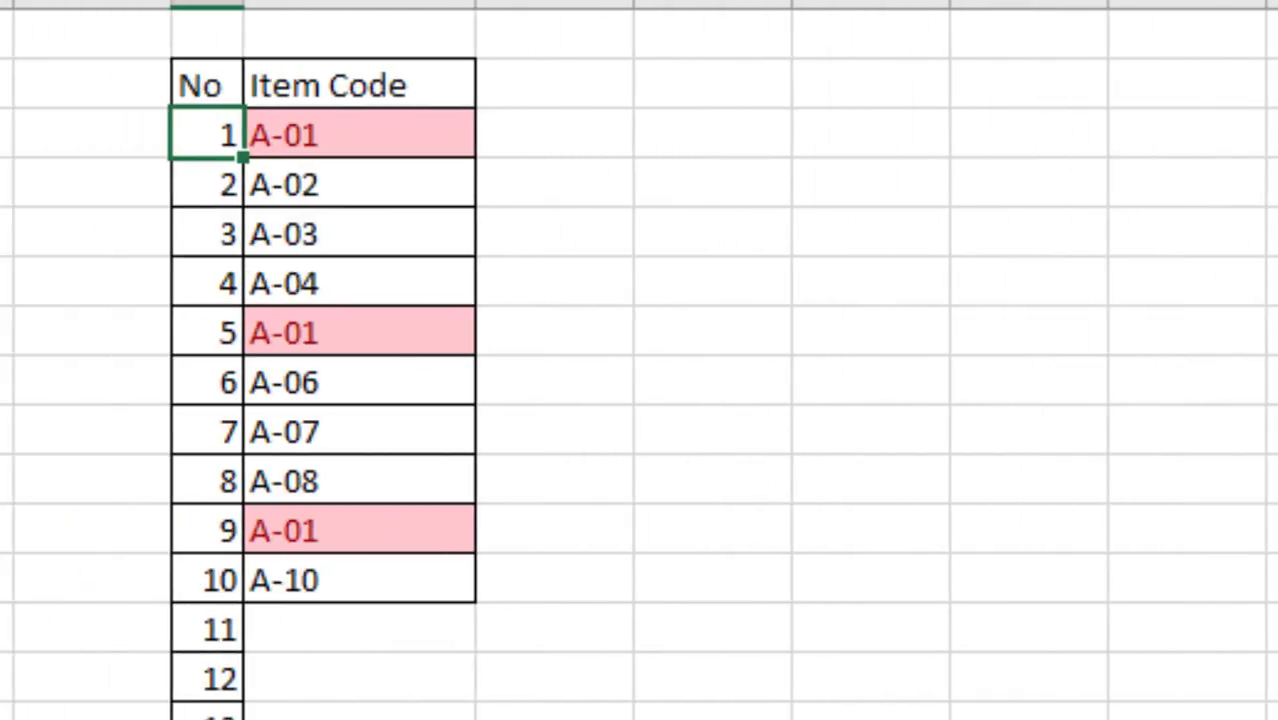
pyautogui.scroll(-20, 640, 360)
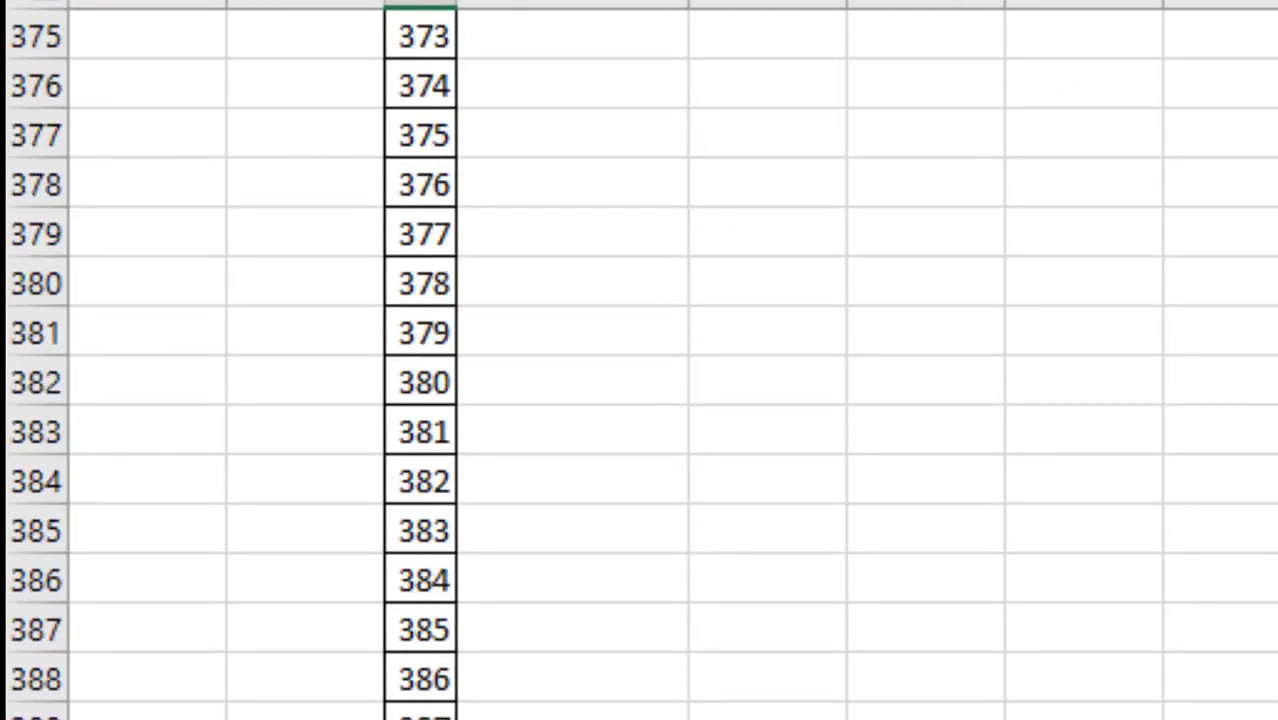
pyautogui.scroll(-20, 640, 360)
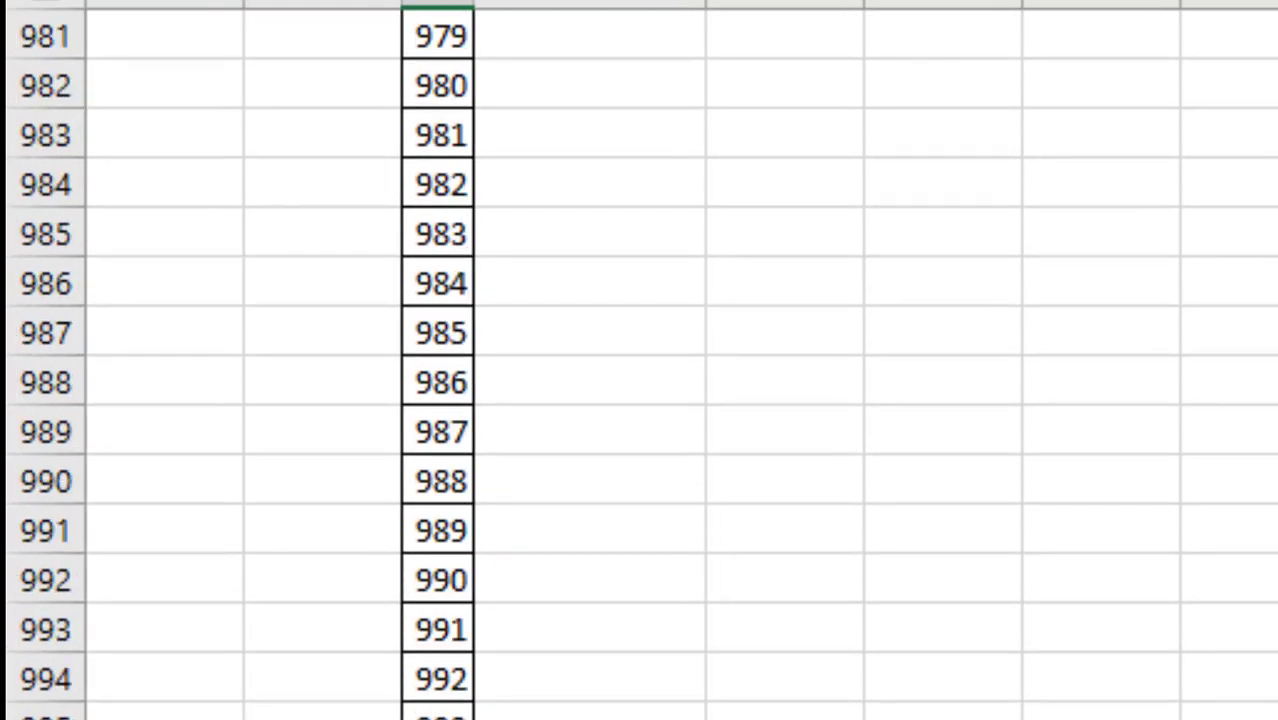
pyautogui.moveTo(471, 3); pyautogui.dragTo(484, 4)
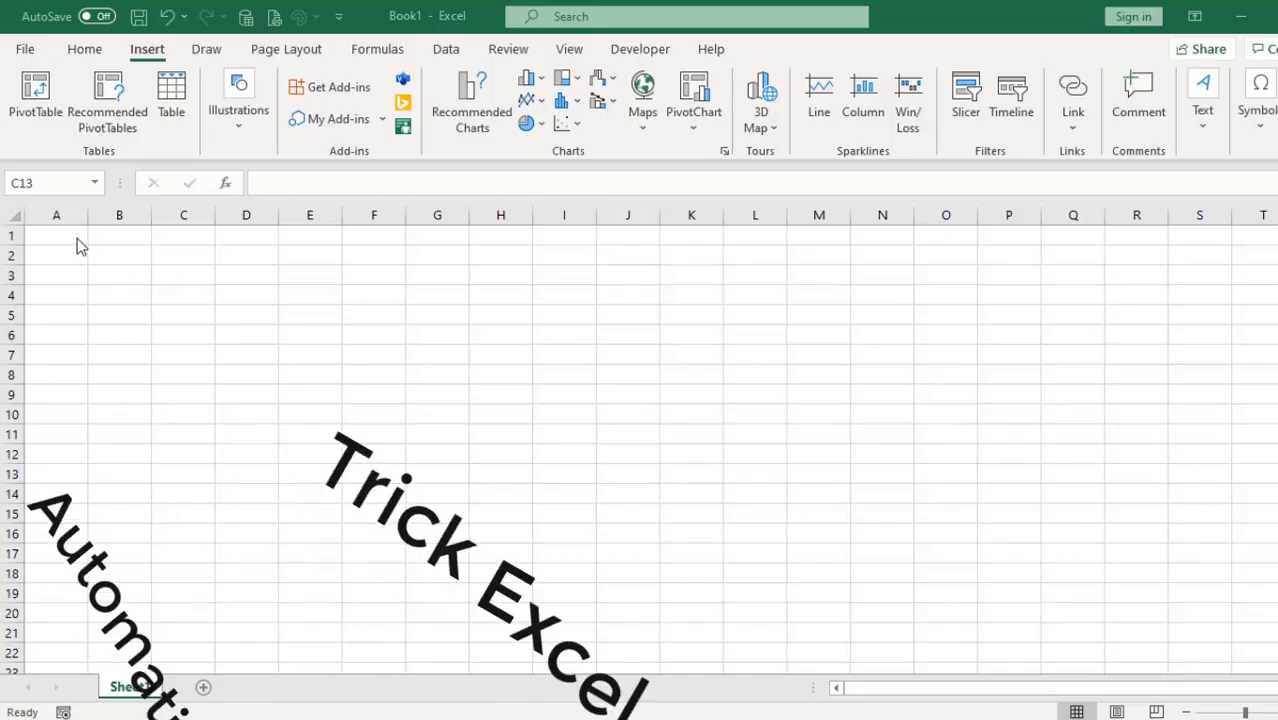
# Step: Start an IF formula in A1 that returns an empty string when B1 is blank: =IF(B1="",""
pyautogui.click(55, 235)
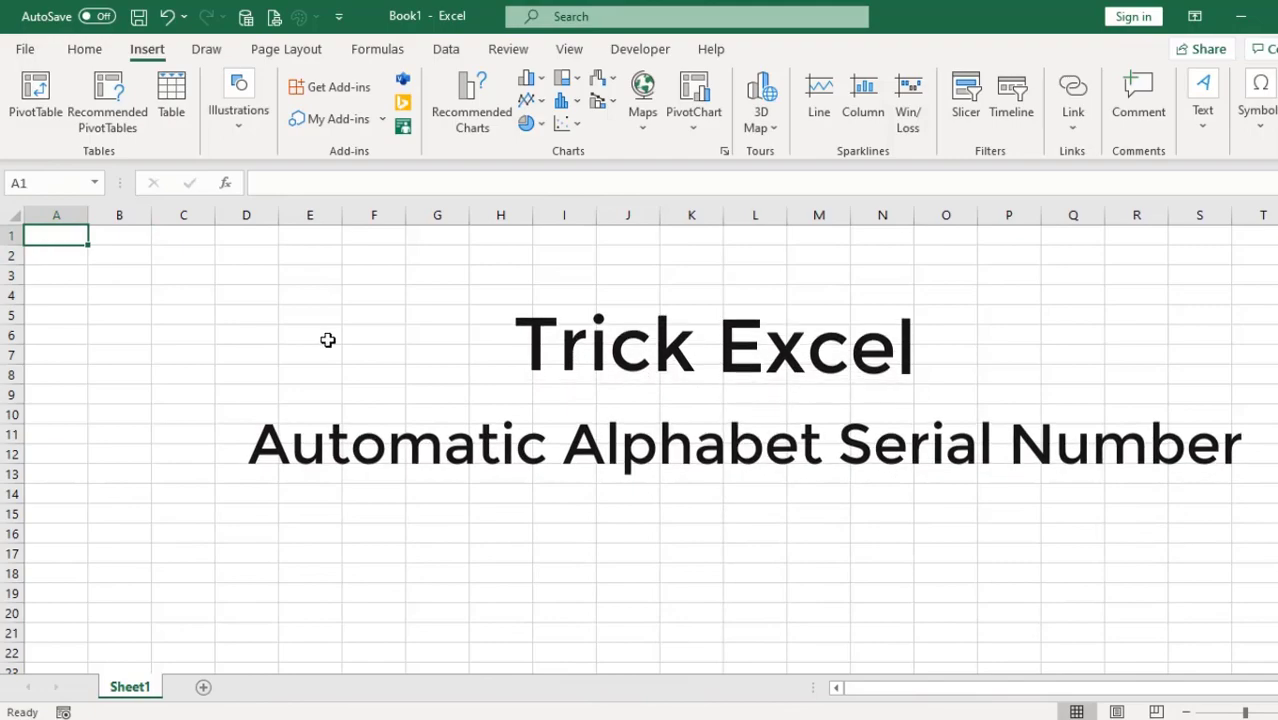
pyautogui.write('=IF')
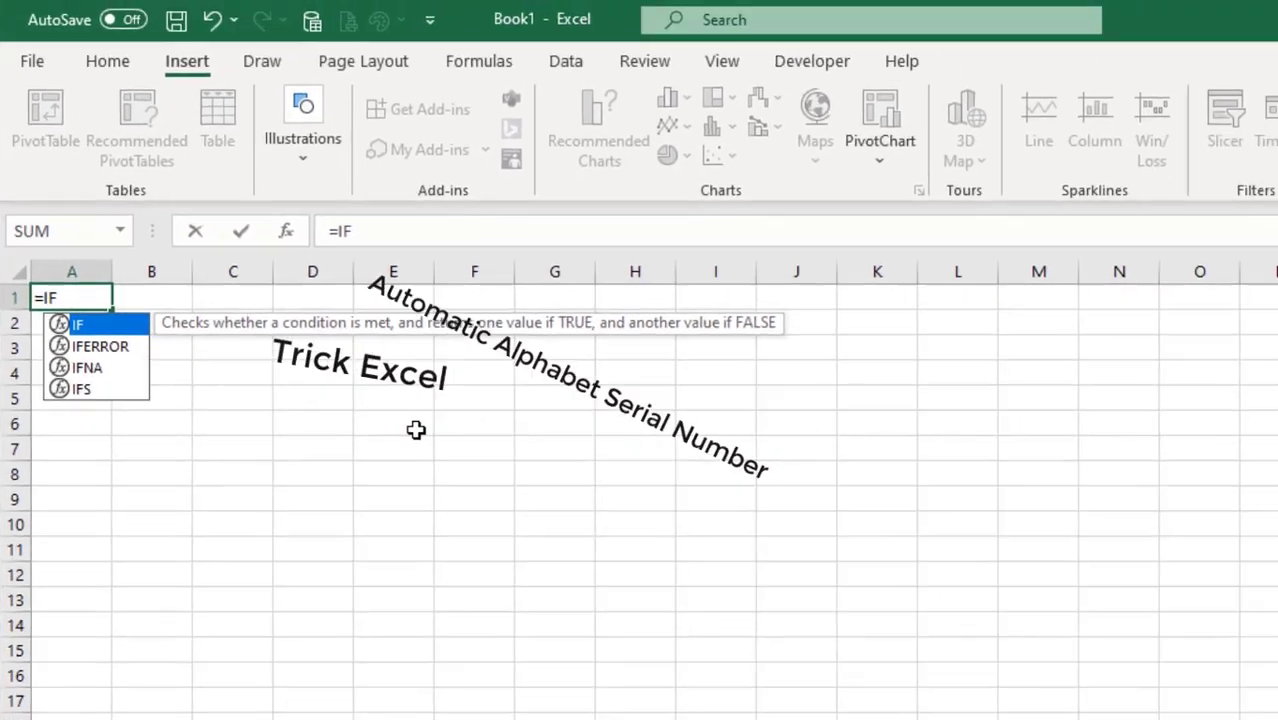
pyautogui.write('(')
pyautogui.click(333, 204)
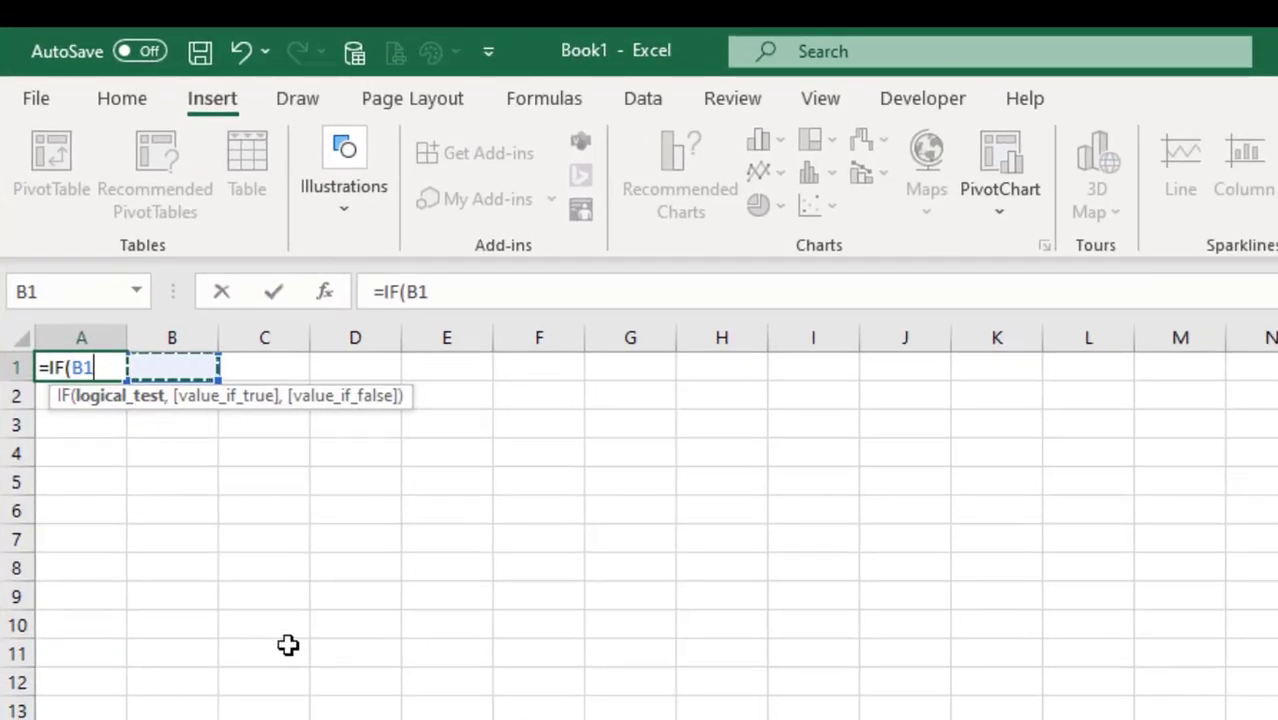
pyautogui.write('="')
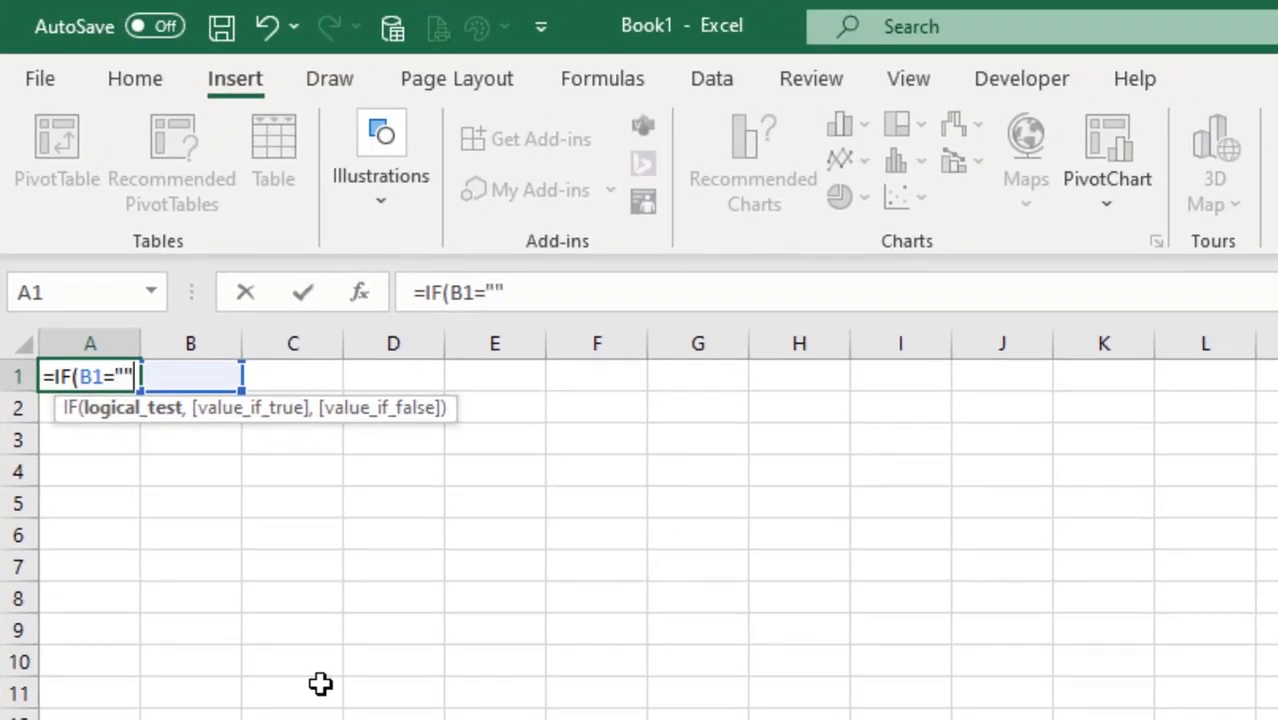
pyautogui.write('",')
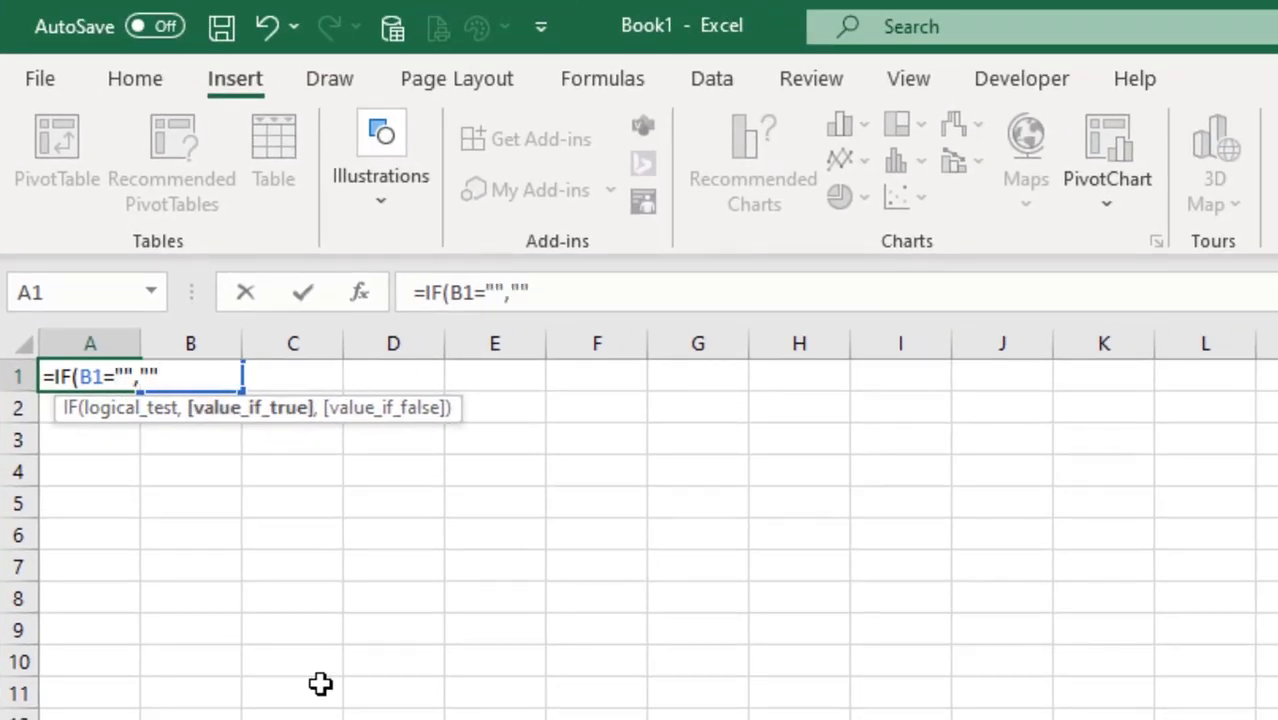
# Step: Complete the A1 formula with CHAR(ROW(A65)) as the value if false, and copy it down column A
pyautogui.write('"",ch')
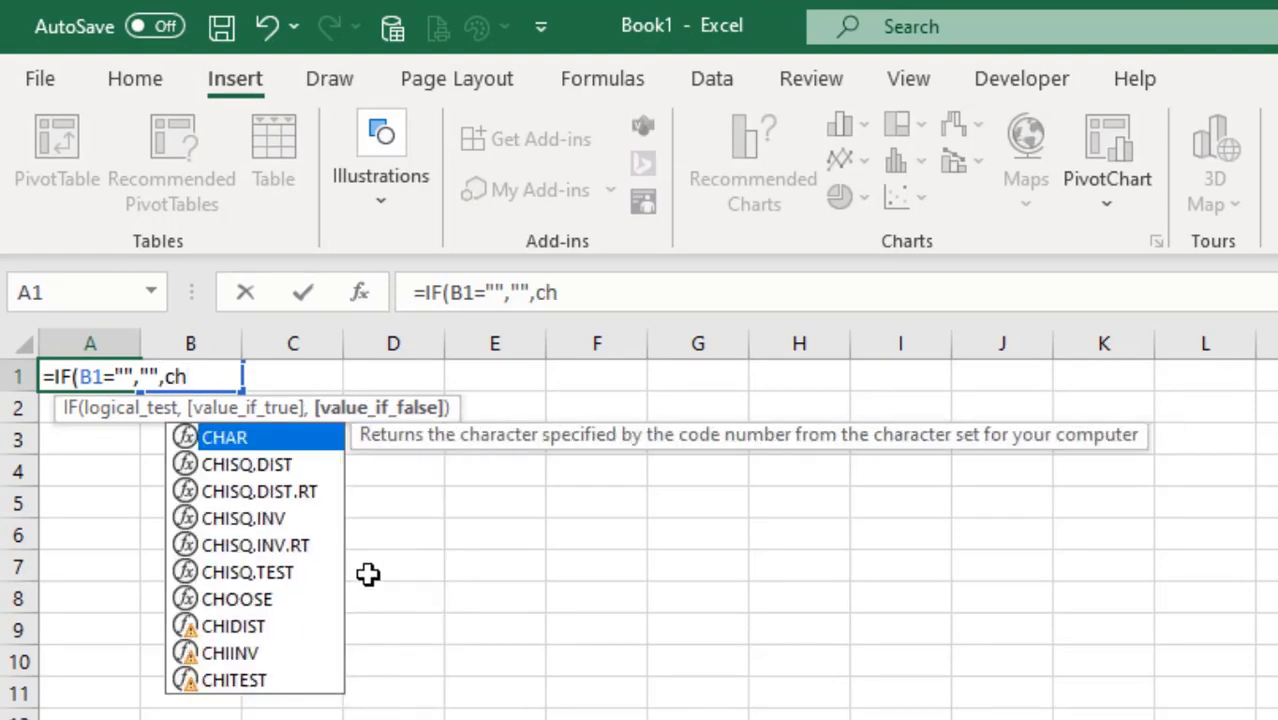
pyautogui.doubleClick(225, 446)
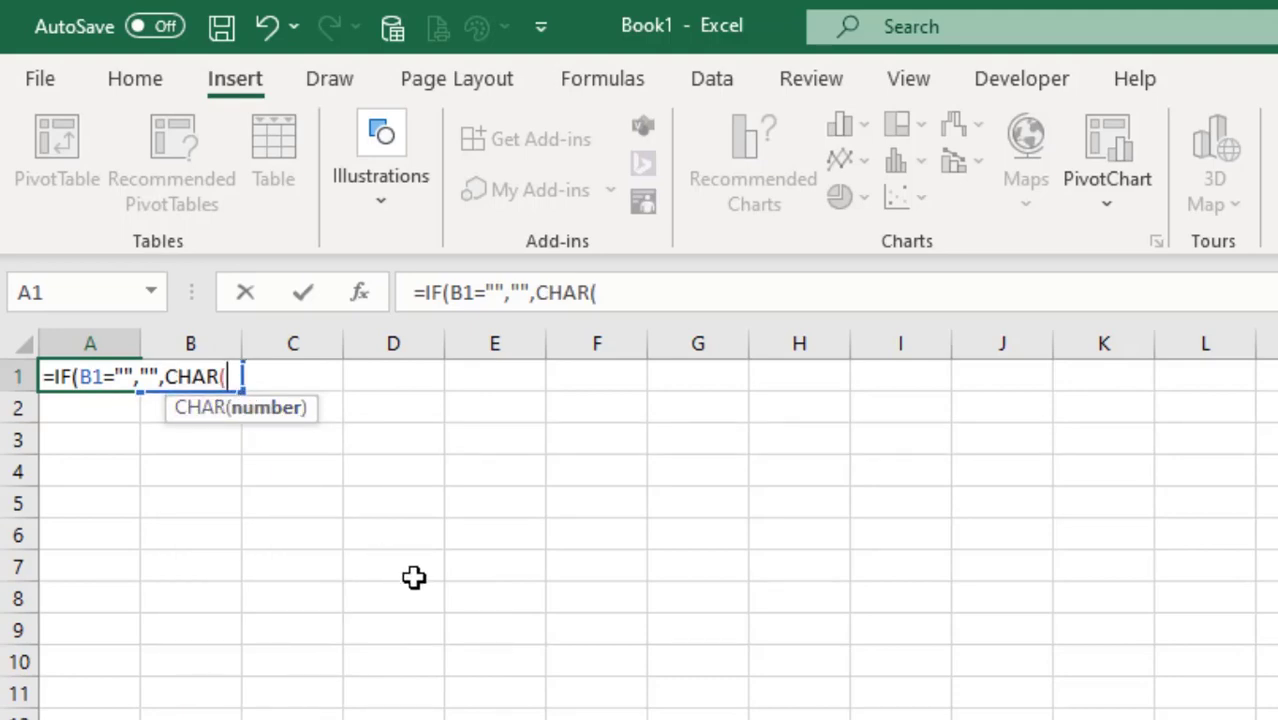
pyautogui.write('ro')
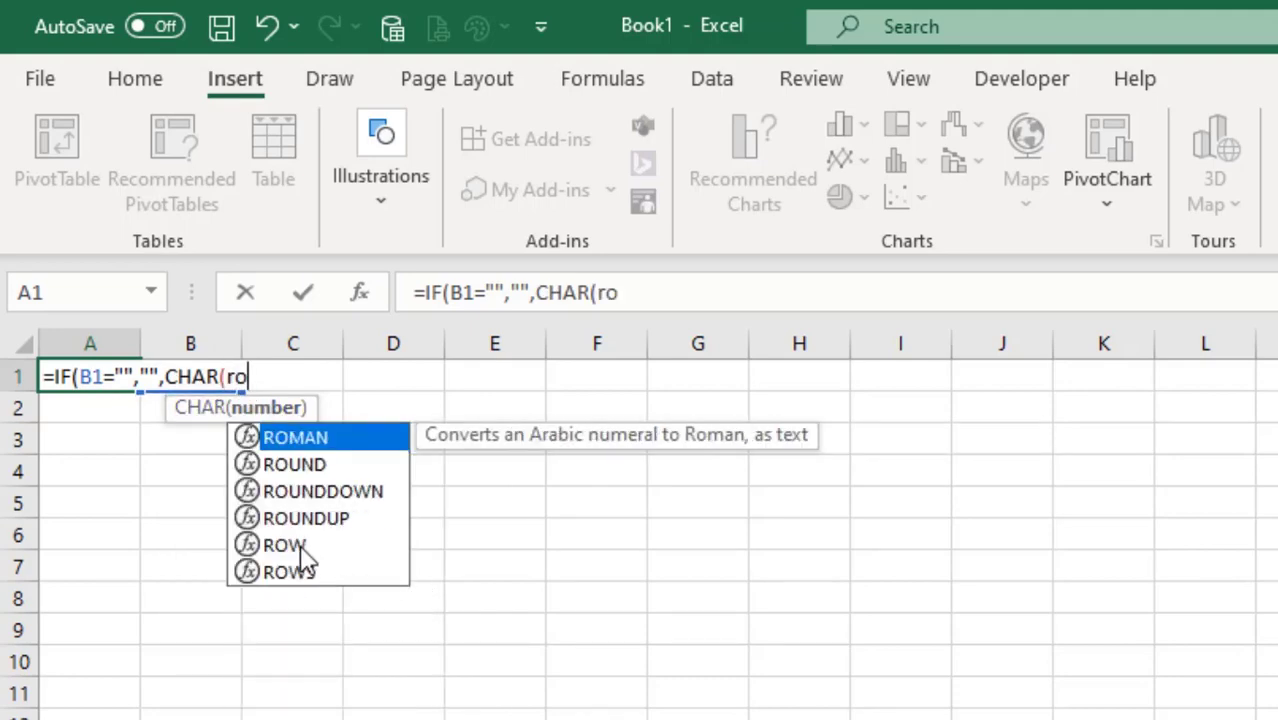
pyautogui.doubleClick(297, 548)
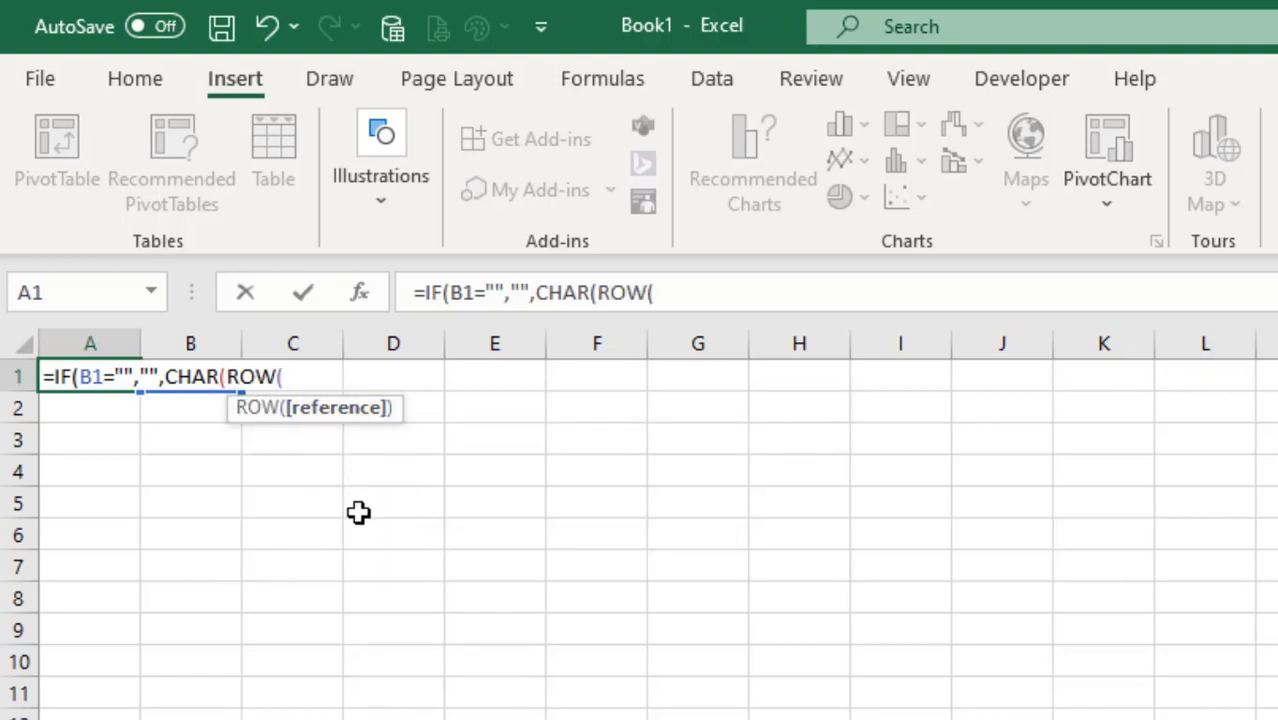
pyautogui.write('A6')
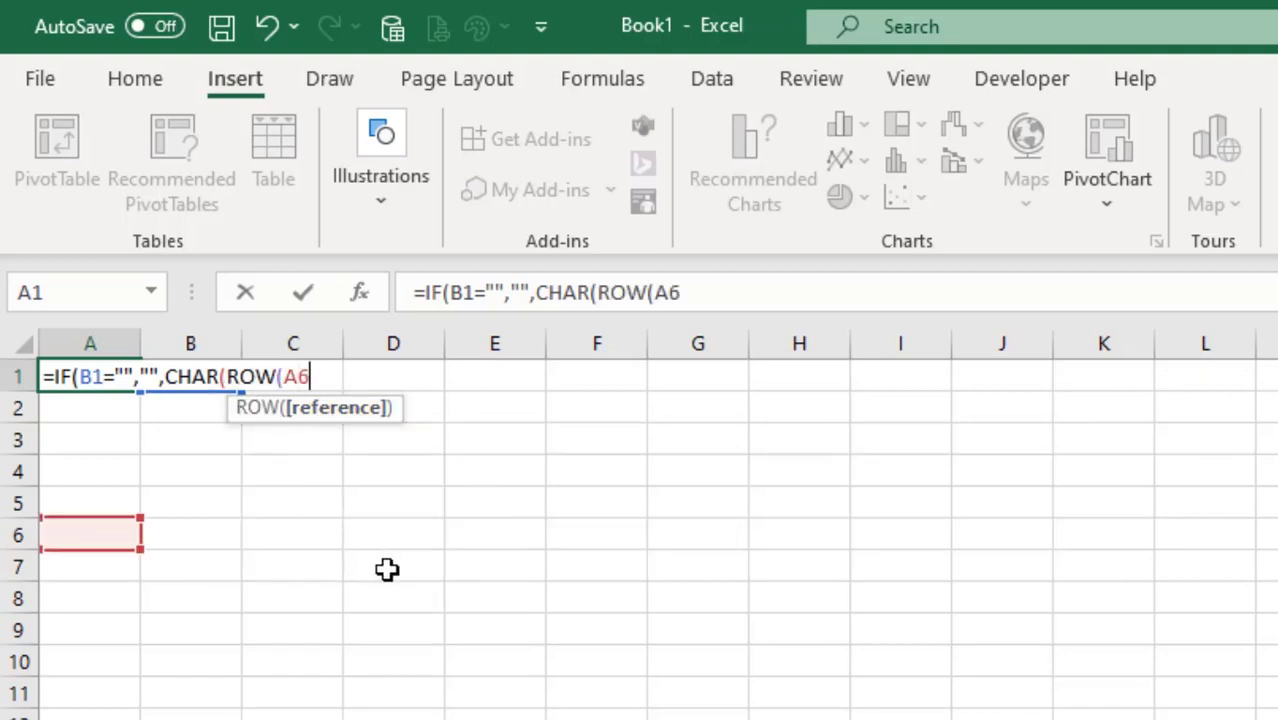
pyautogui.write('5)')
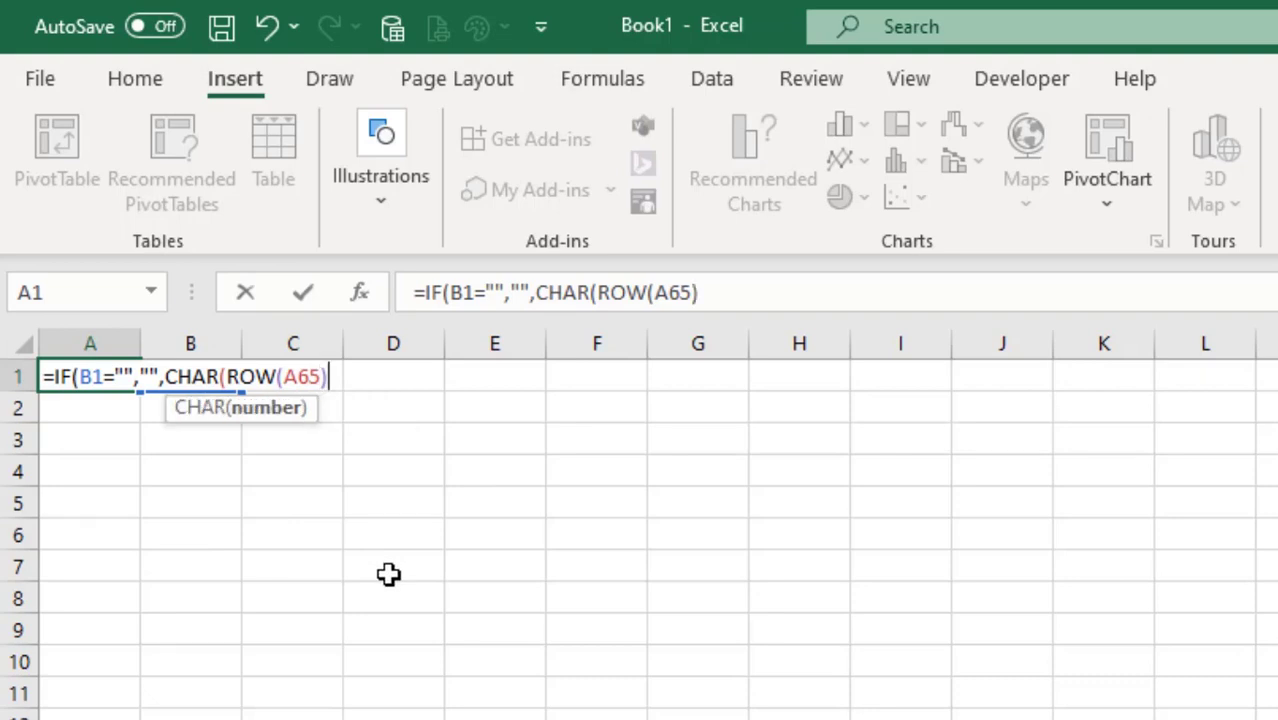
pyautogui.write(')')
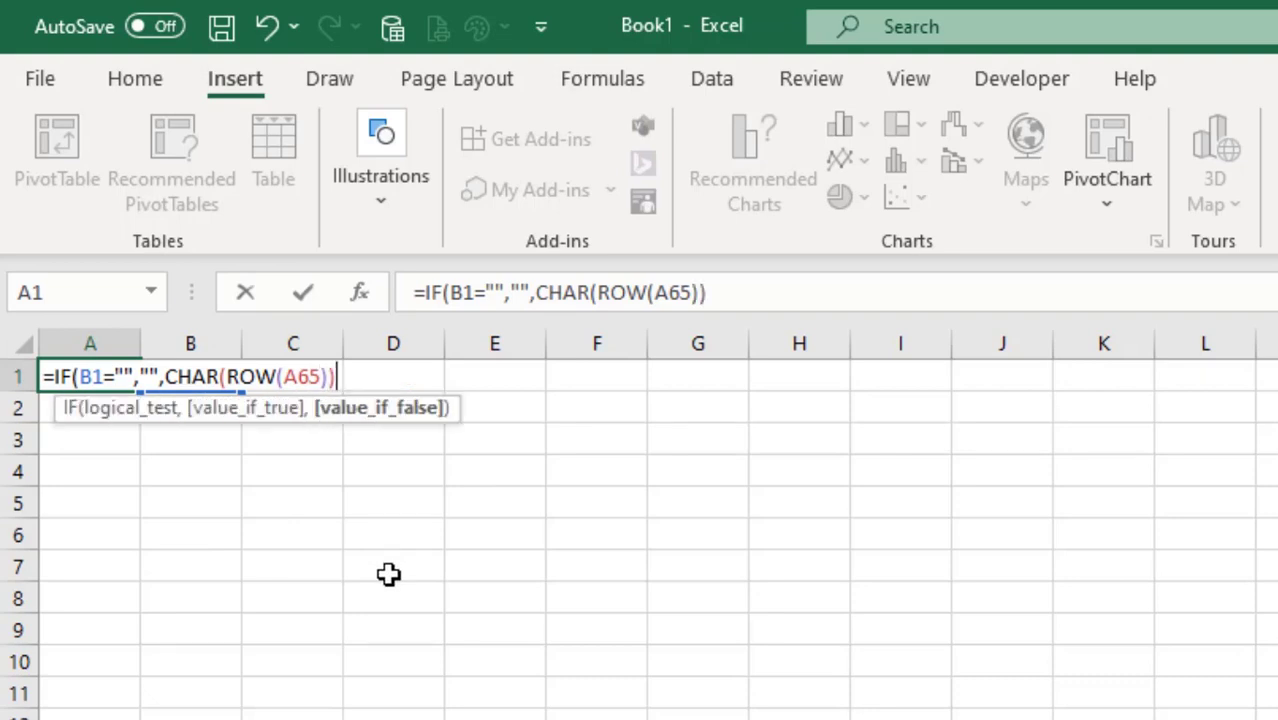
pyautogui.write(')')
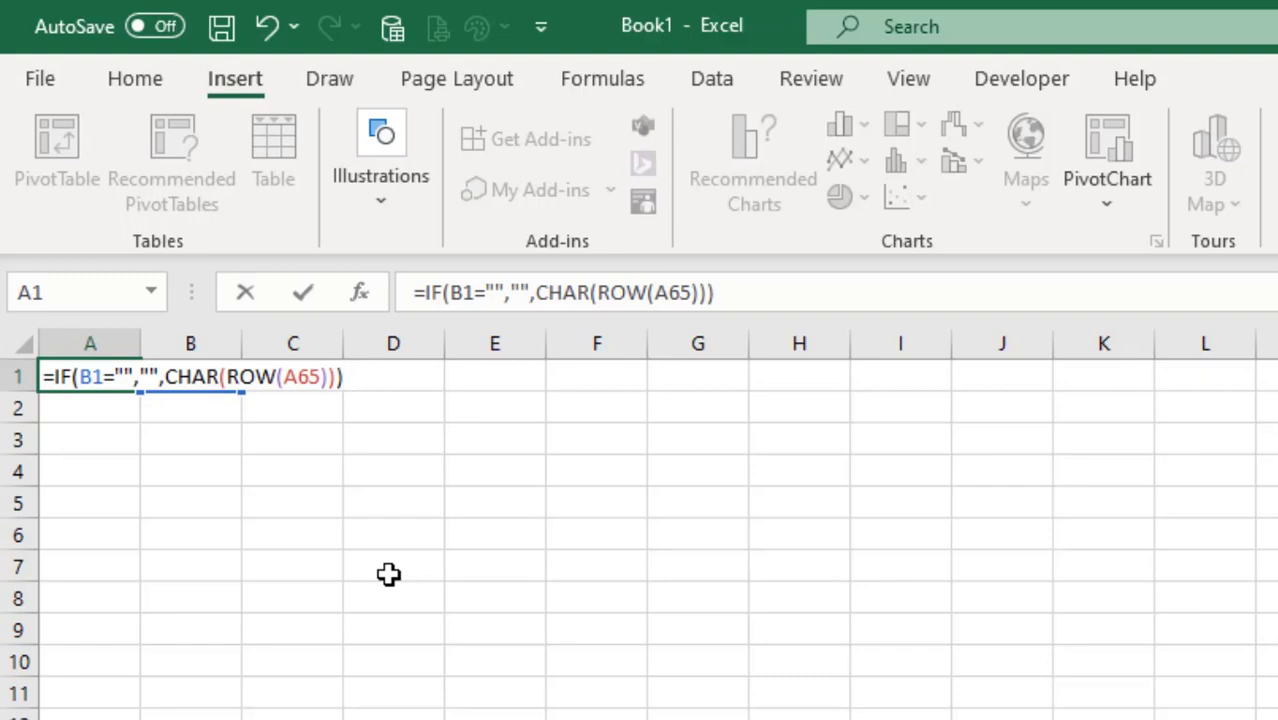
pyautogui.press('Return')
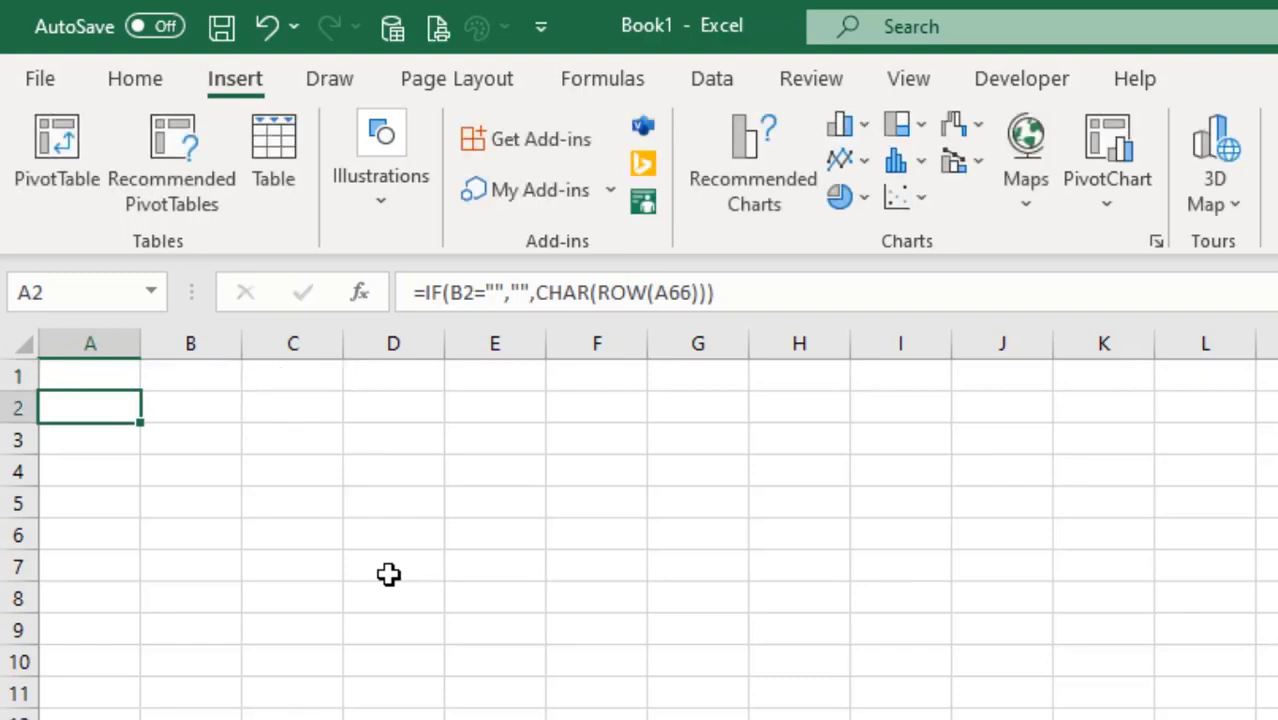
pyautogui.click(97, 372)
pyautogui.moveTo(143, 391); pyautogui.dragTo(115, 715)
# Step: Enter four people's first names in cells B1 through B4, one per row
pyautogui.click(190, 376)
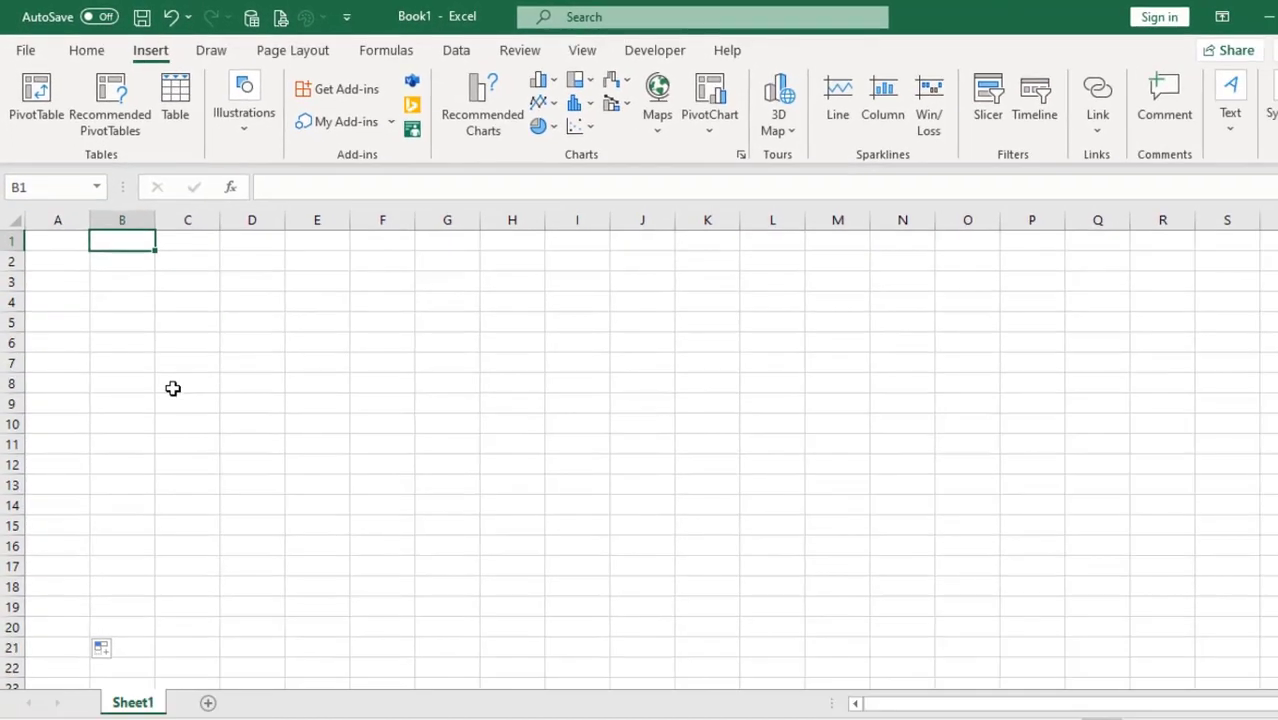
pyautogui.write('Jhon')
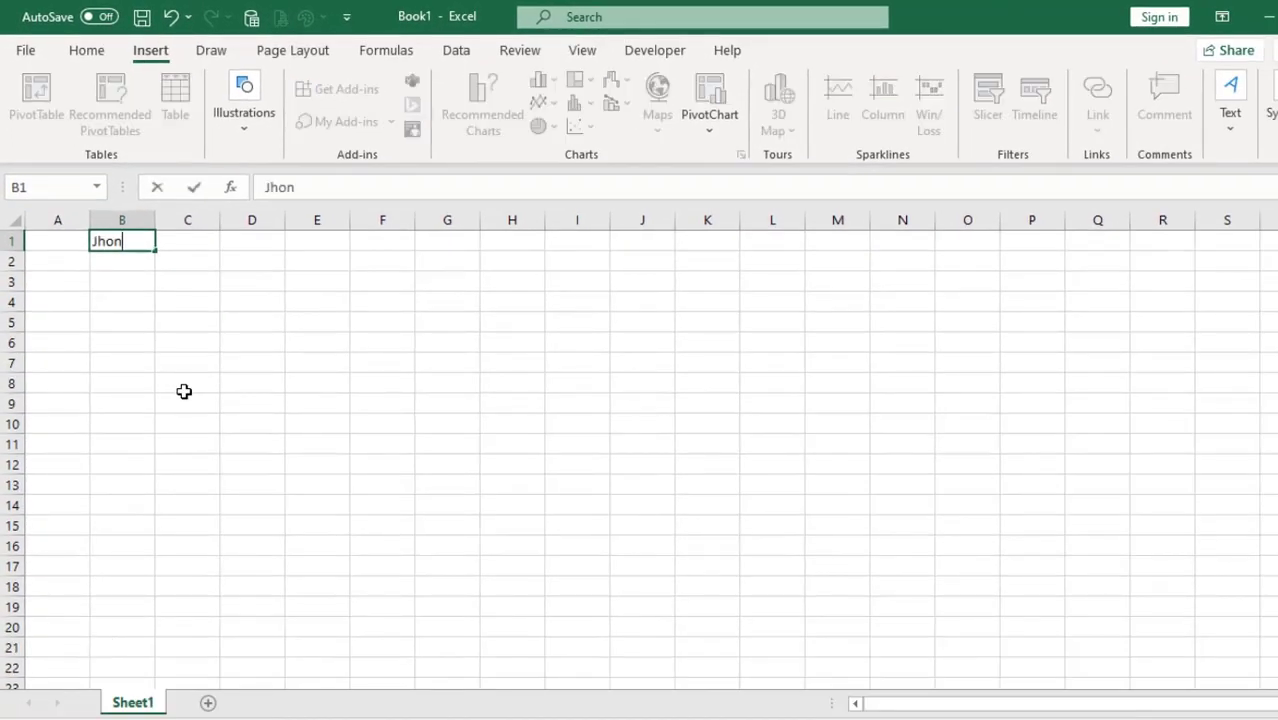
pyautogui.press('Return')
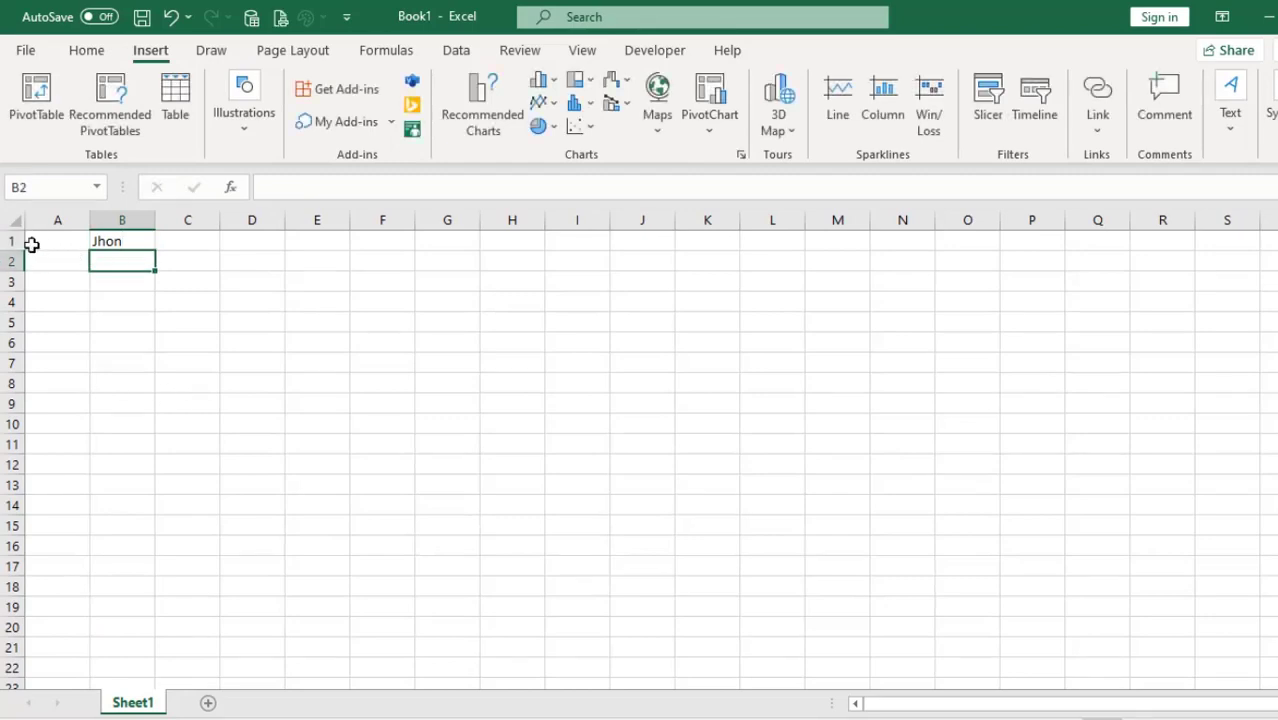
pyautogui.write('Pau')
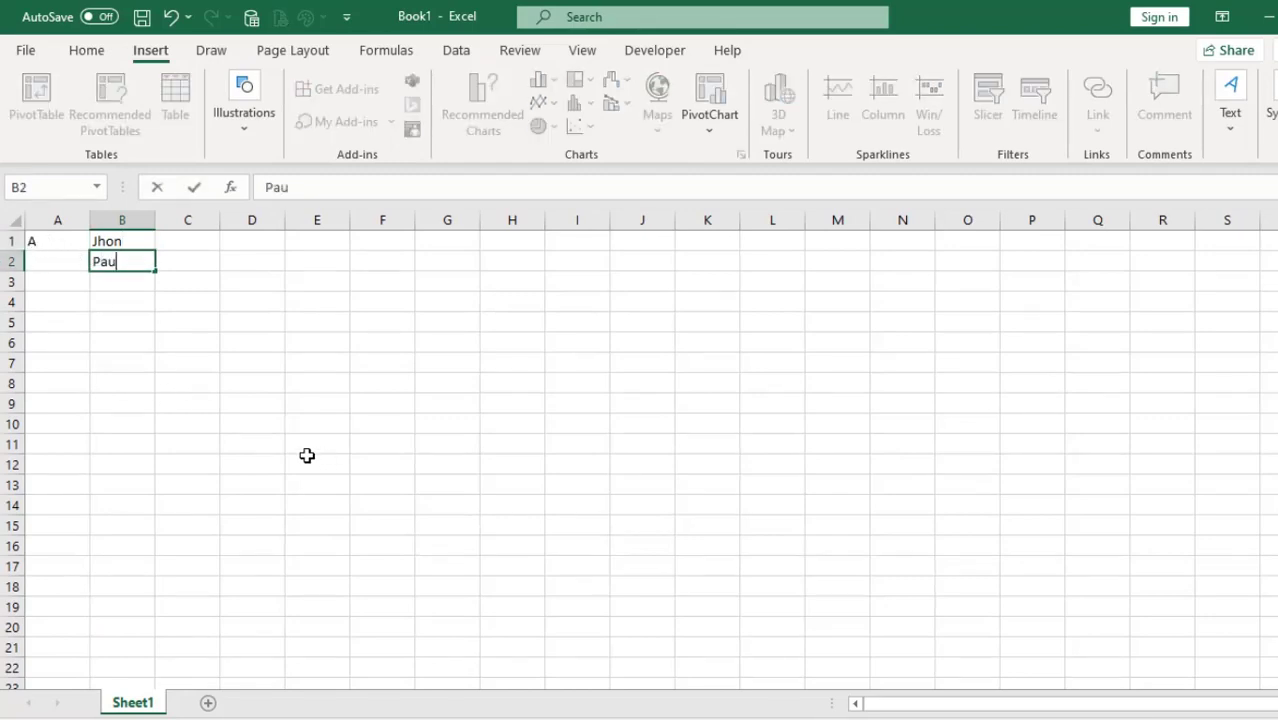
pyautogui.write('l')
pyautogui.press('Return')
pyautogui.write('I')
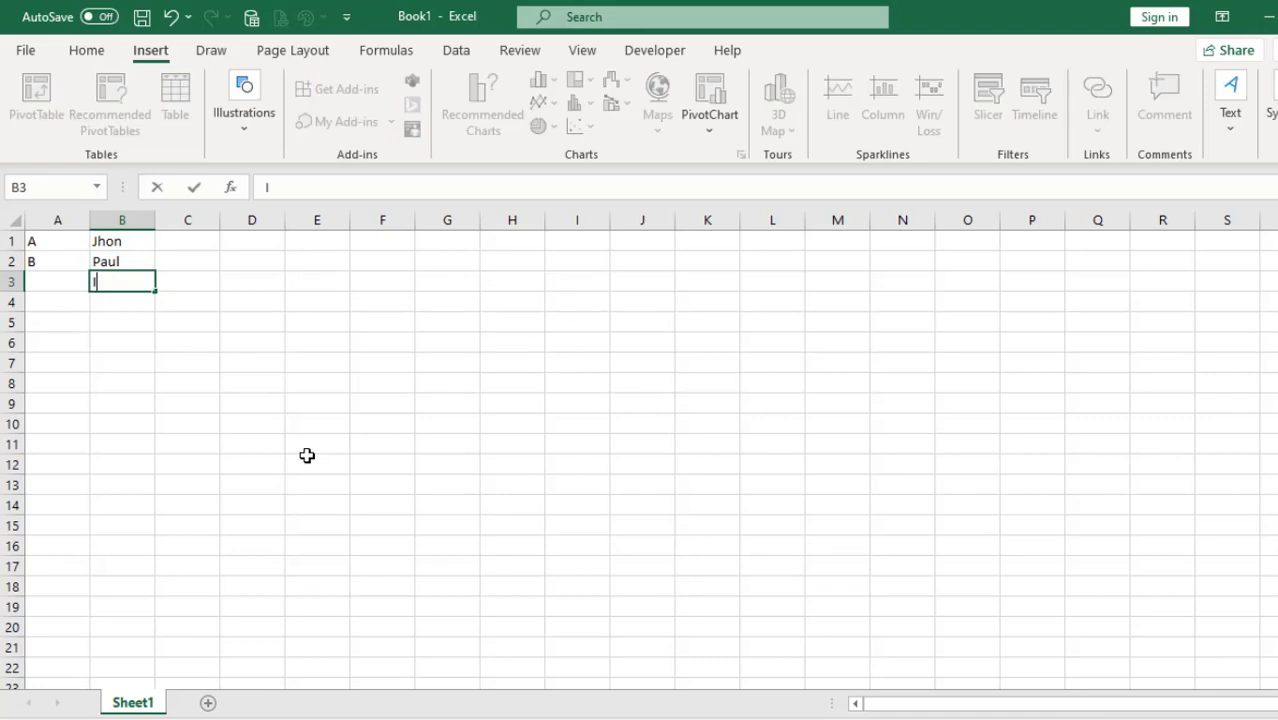
pyautogui.write('van')
pyautogui.press('Return')
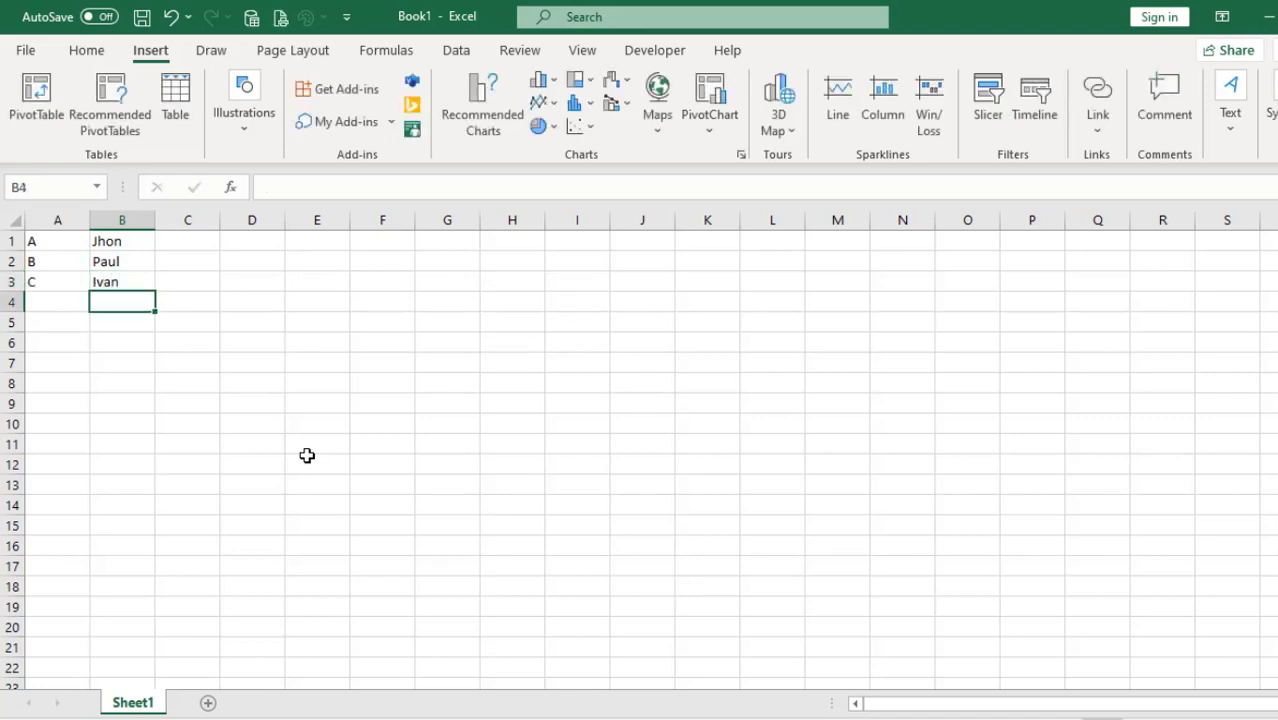
pyautogui.write('Belly')
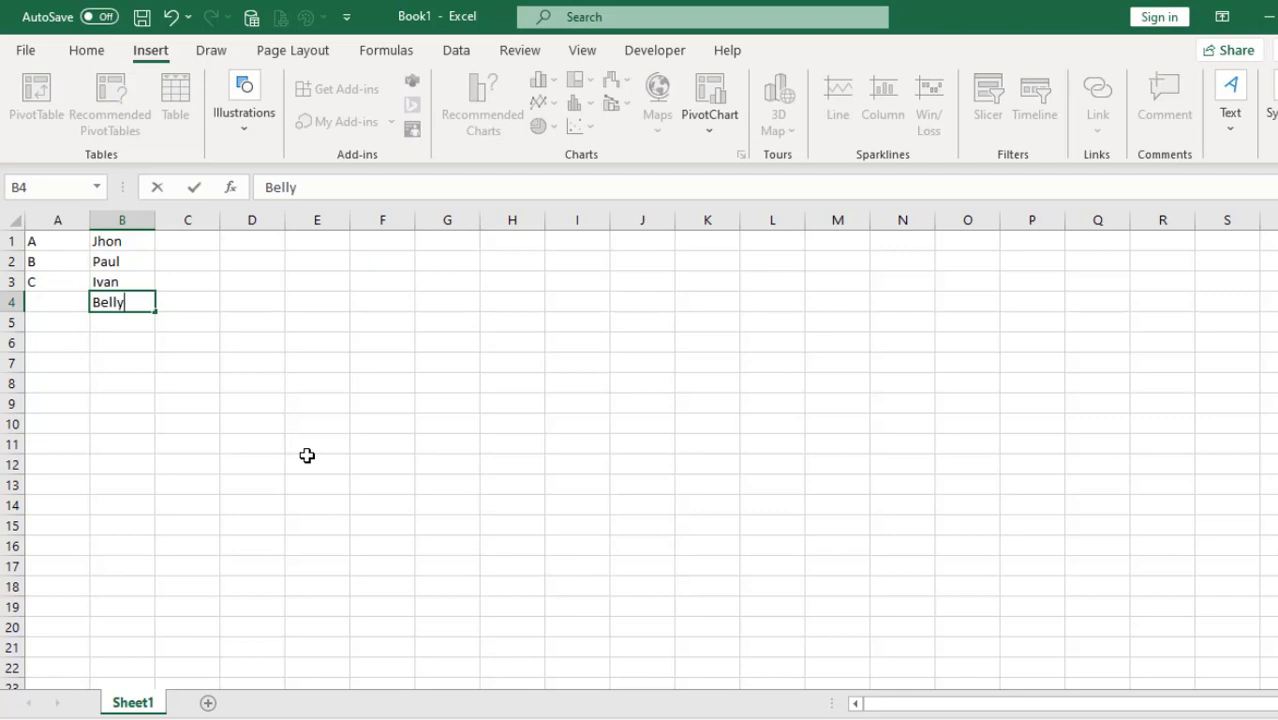
pyautogui.press('Return')
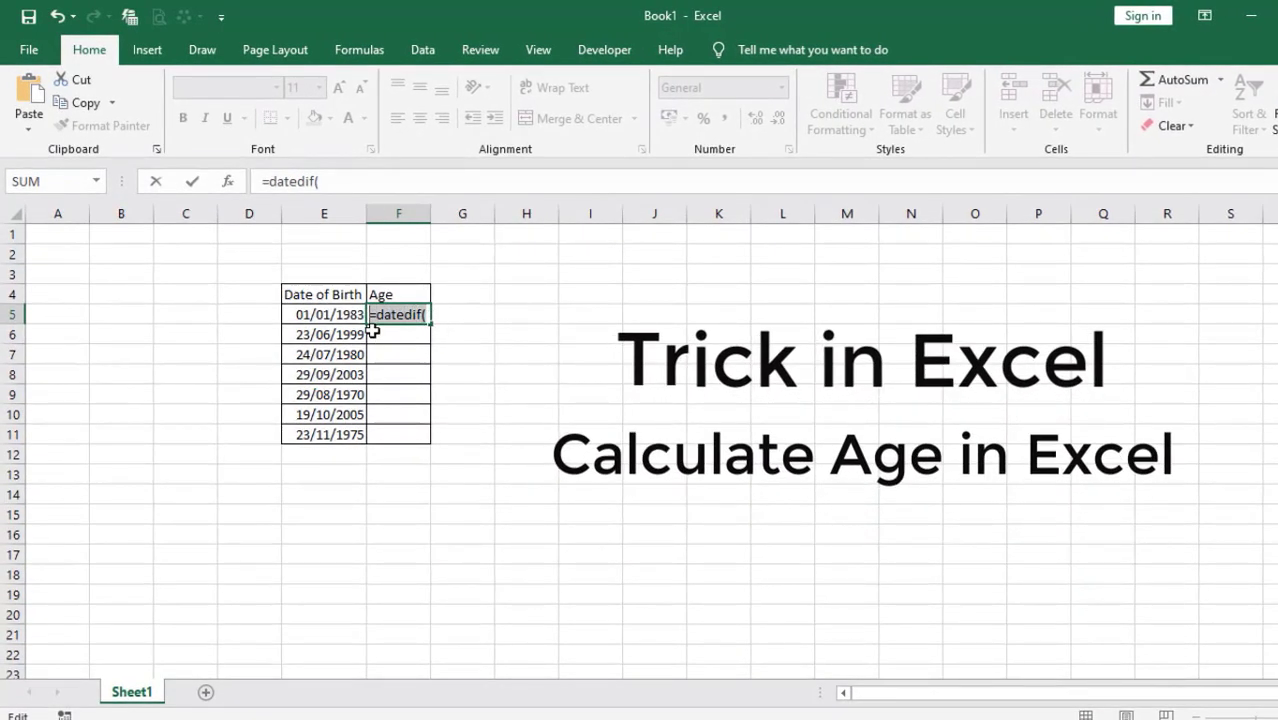
# Step: Enter the age formula =DATEDIF(E5;TODAY();"Y") in cell F5, referencing the first date of birth
pyautogui.write('=DATEDI')
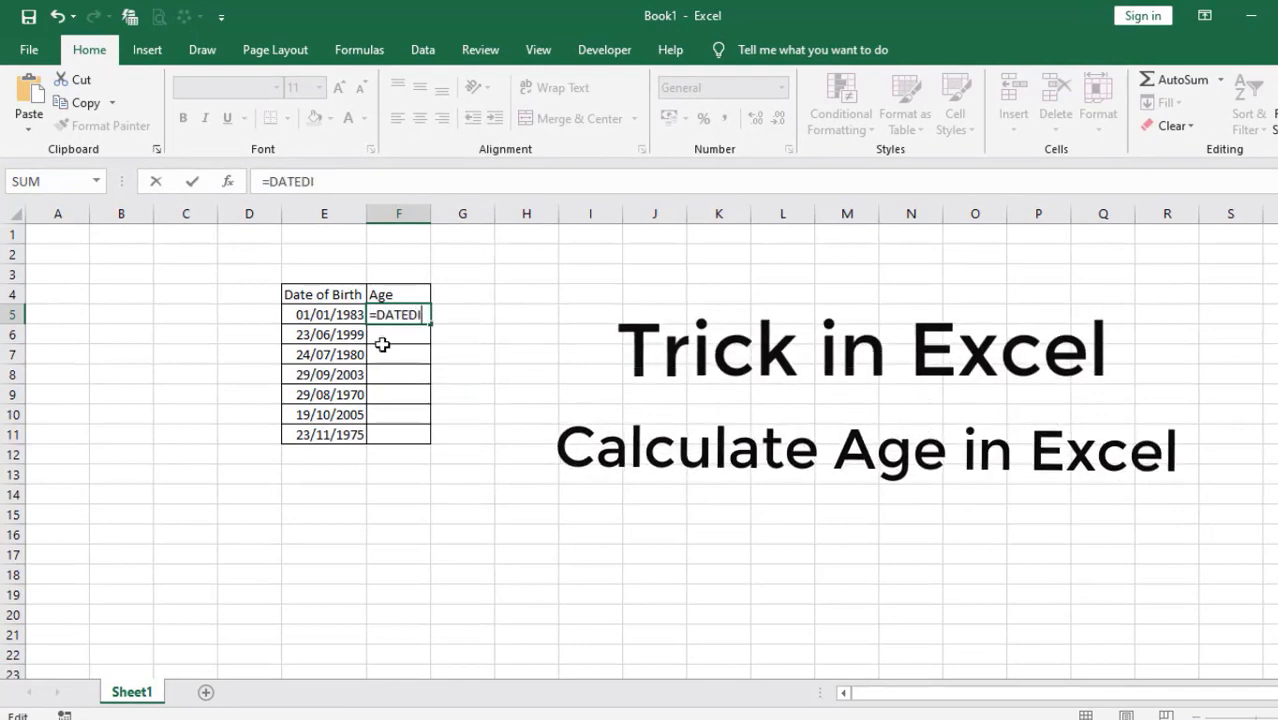
pyautogui.write('F(')
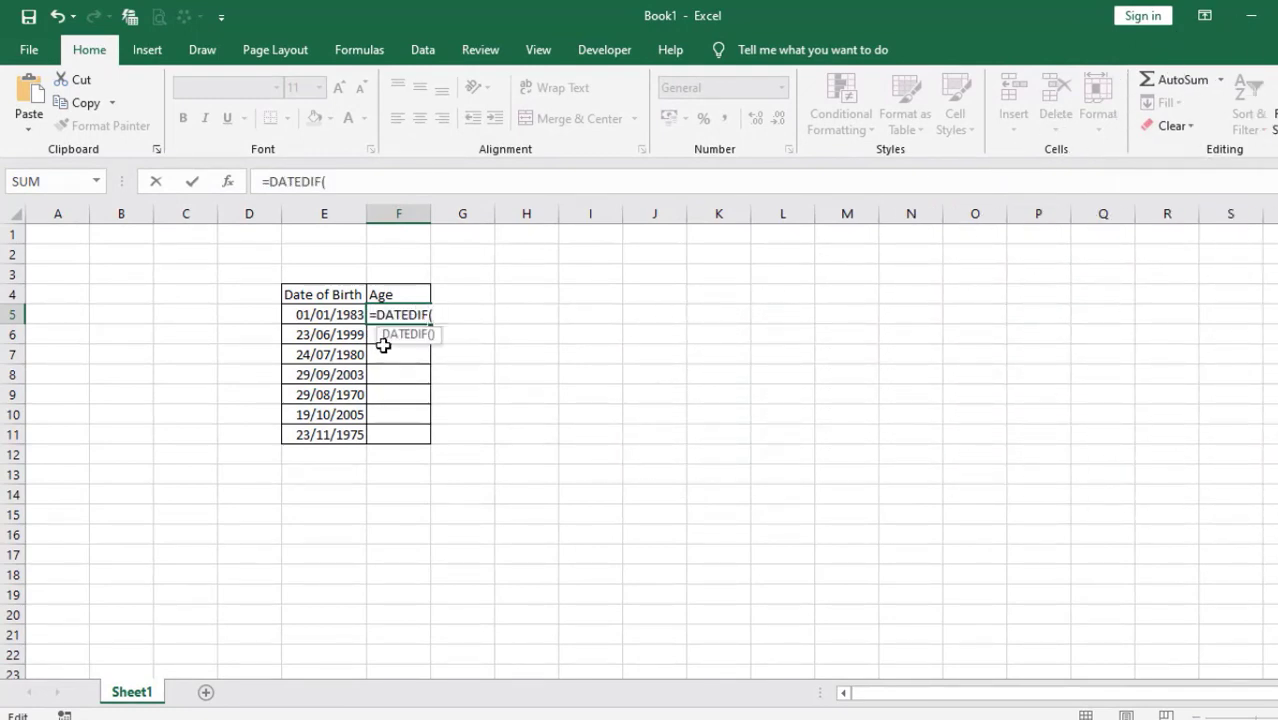
pyautogui.click(330, 317)
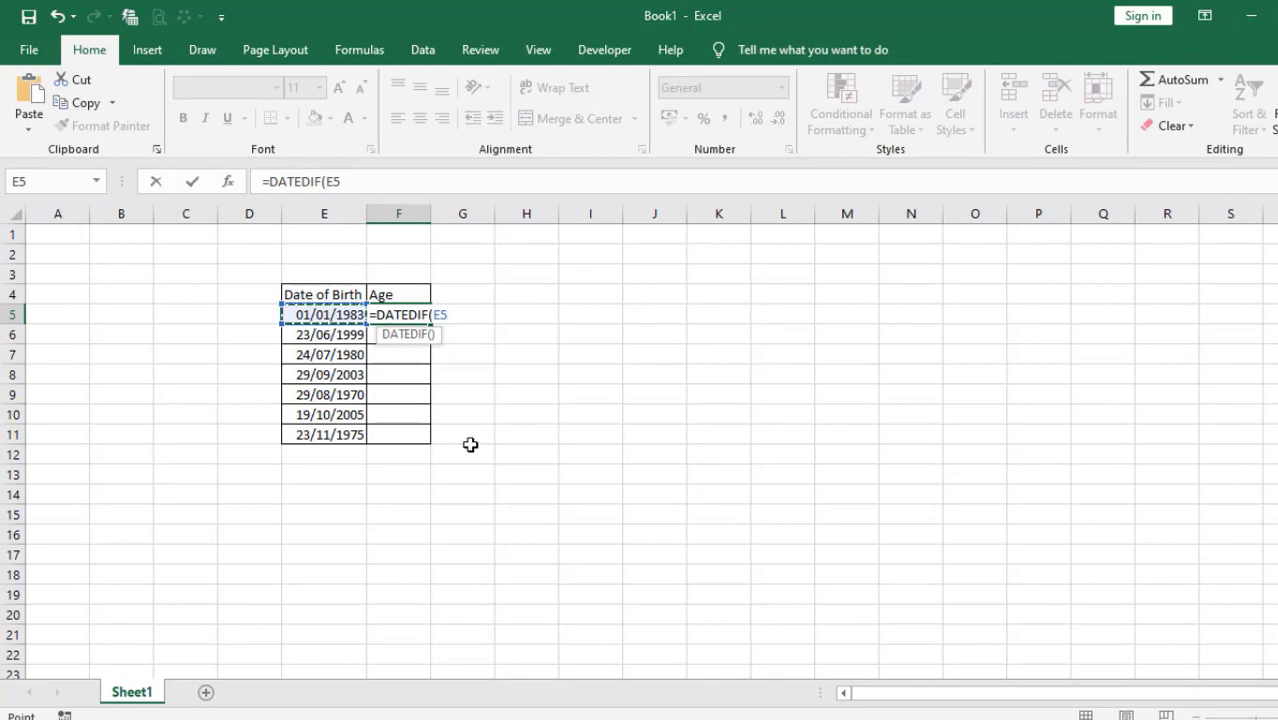
pyautogui.write(';')
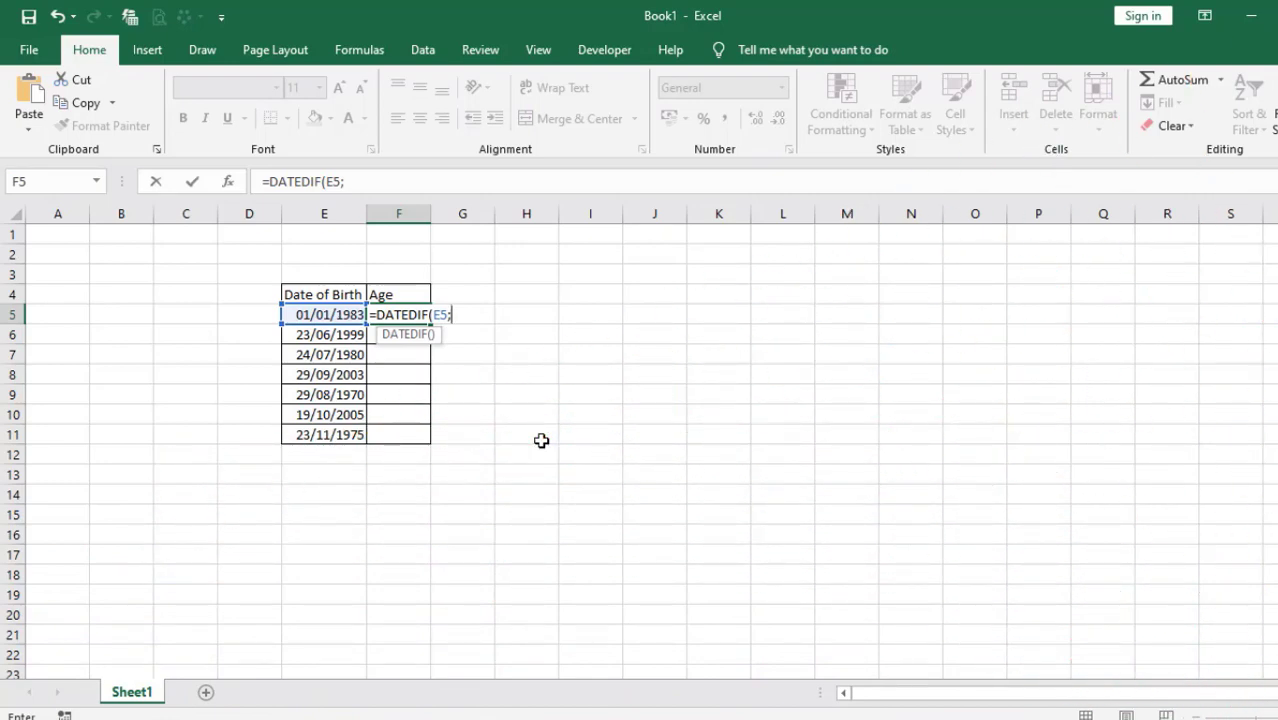
pyautogui.write('TODAY')
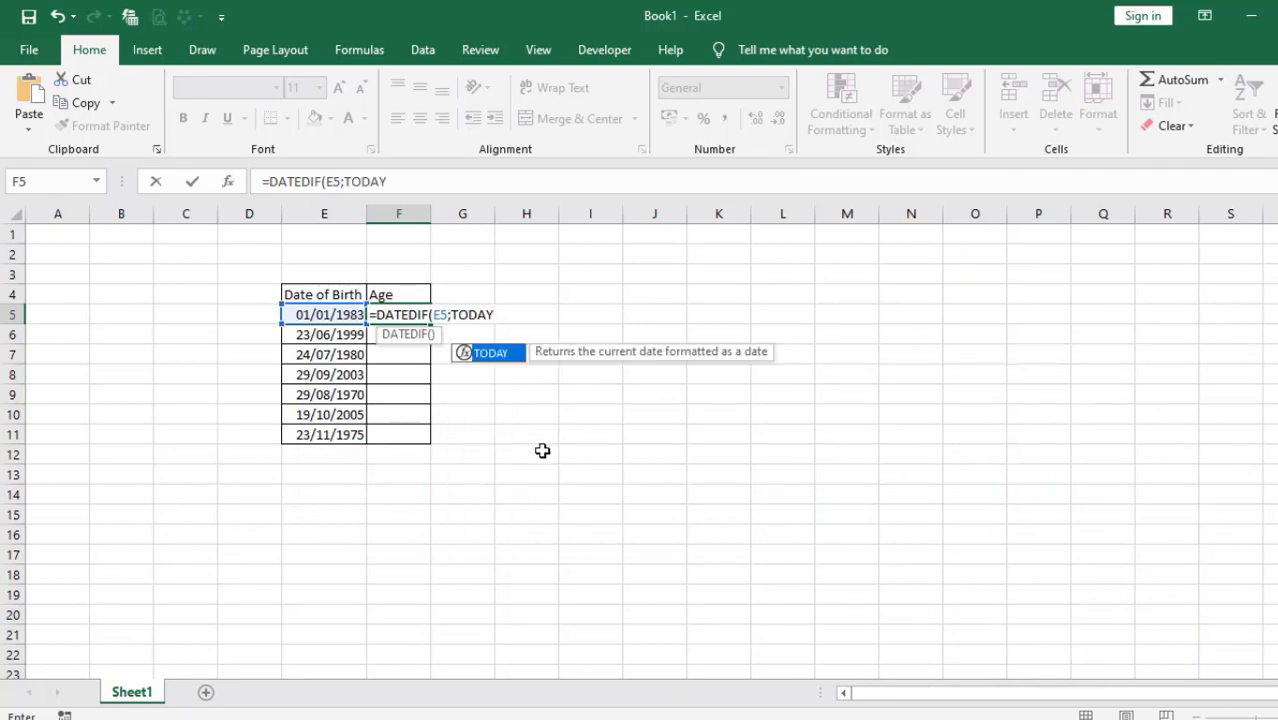
pyautogui.doubleClick(495, 357)
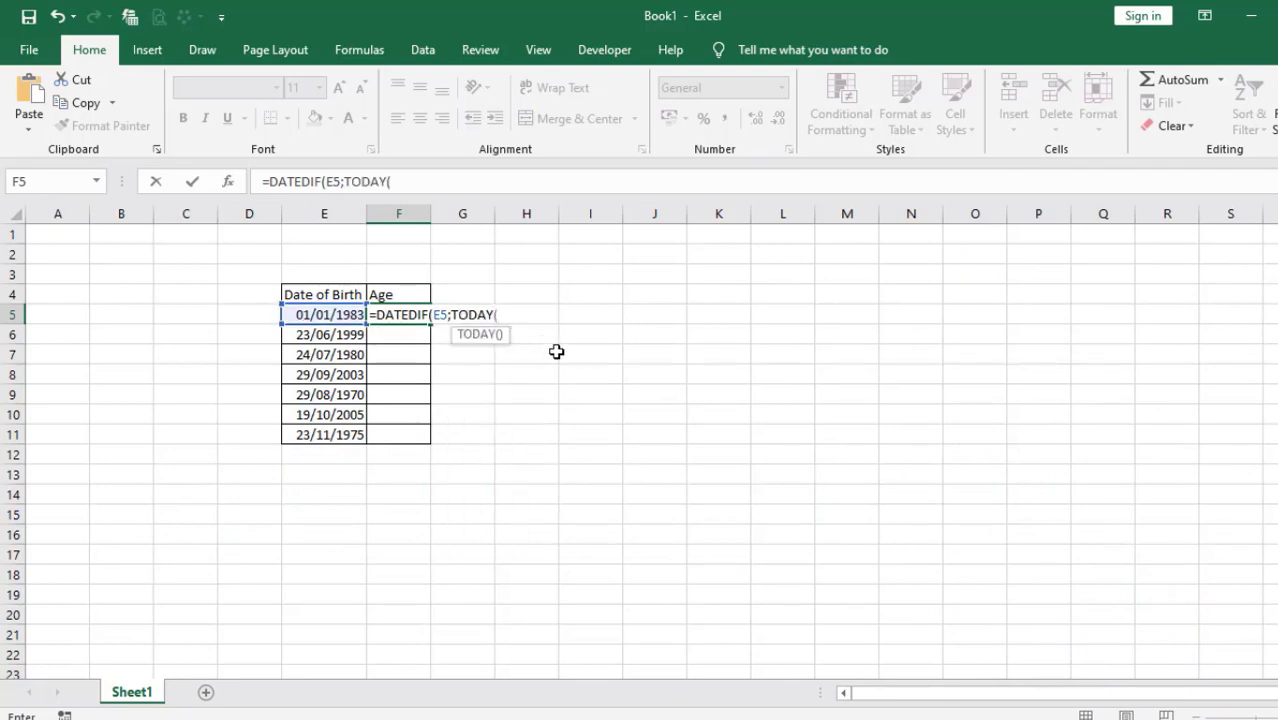
pyautogui.write(');"Y')
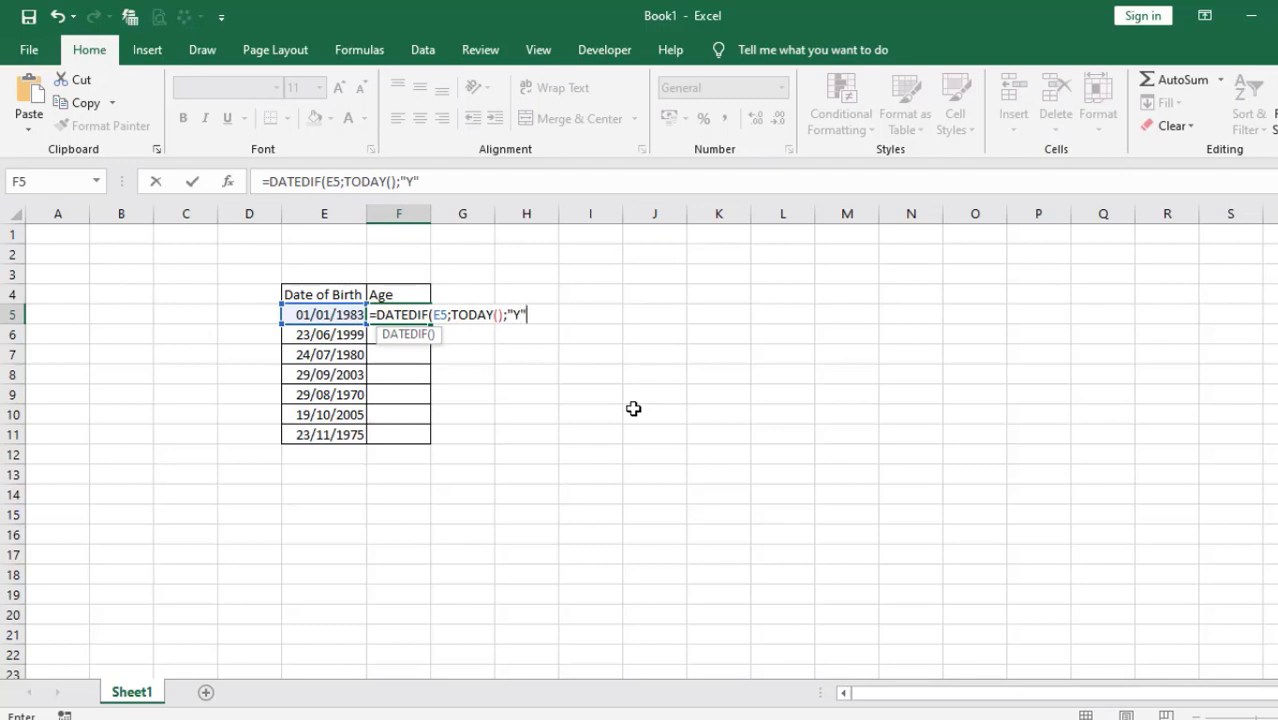
pyautogui.write(')')
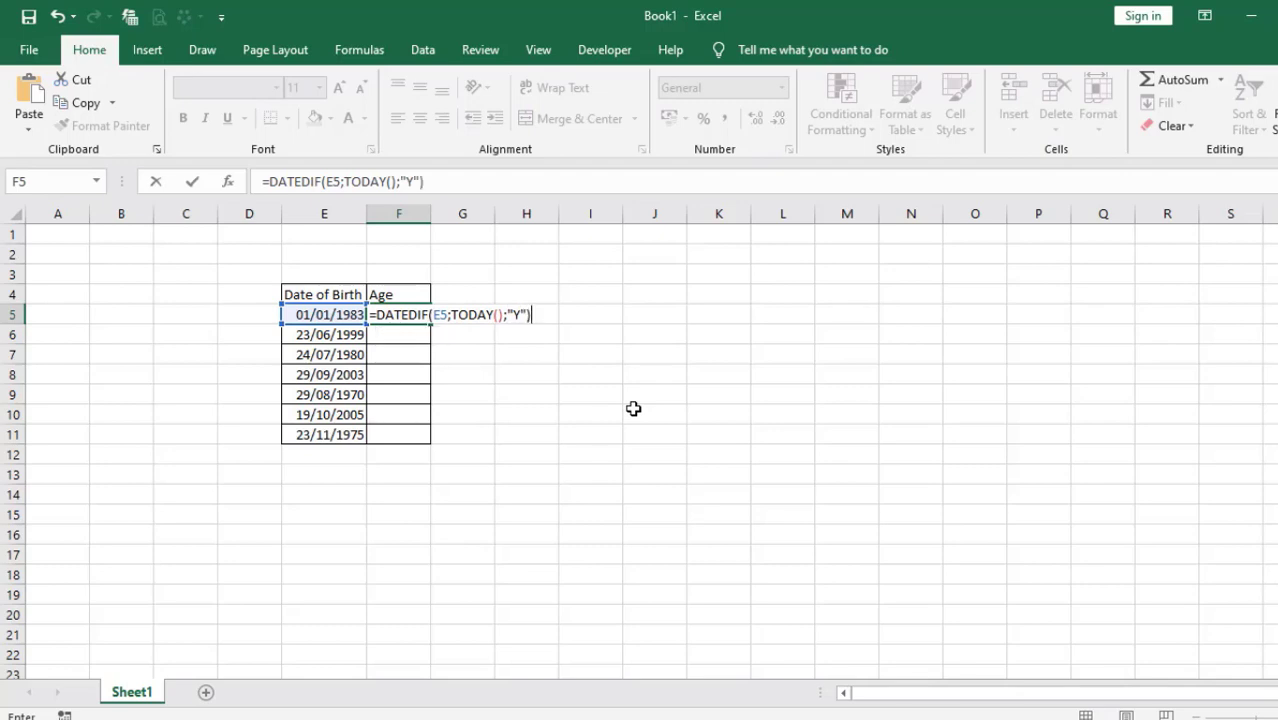
pyautogui.press('Return')
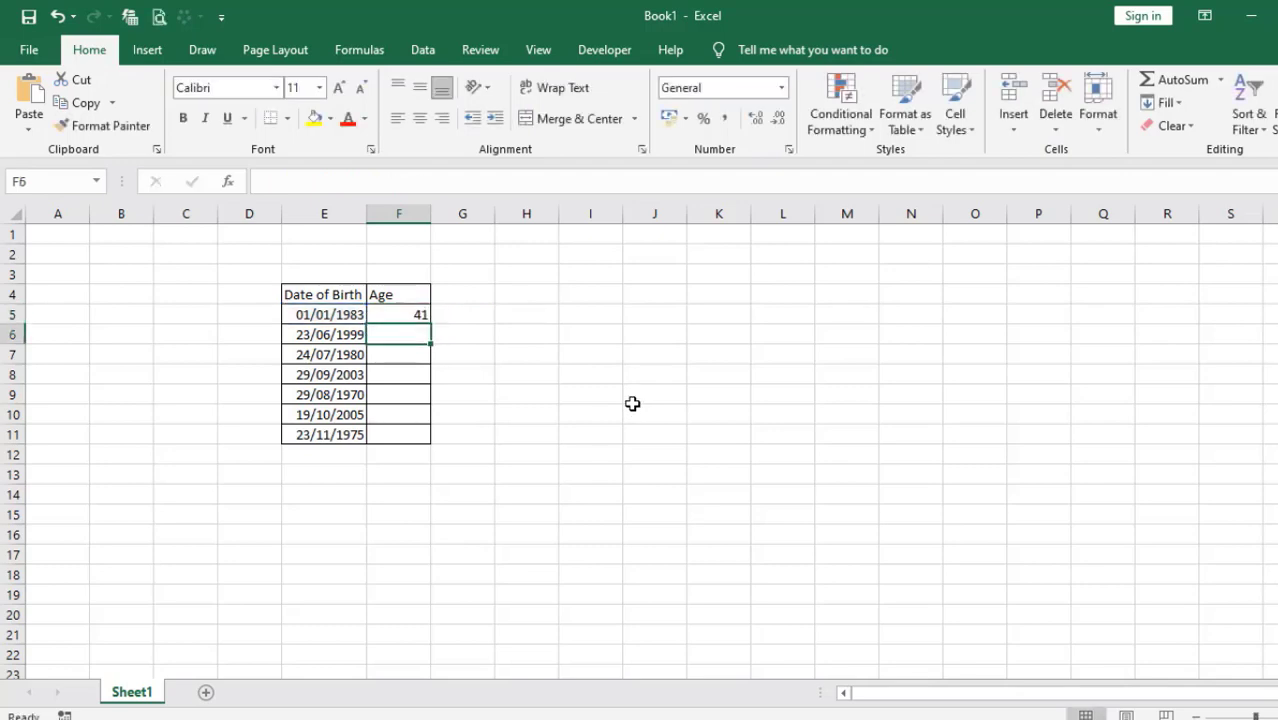
# Step: Copy the F5 age formula down the Age column through F11
pyautogui.click(412, 318)
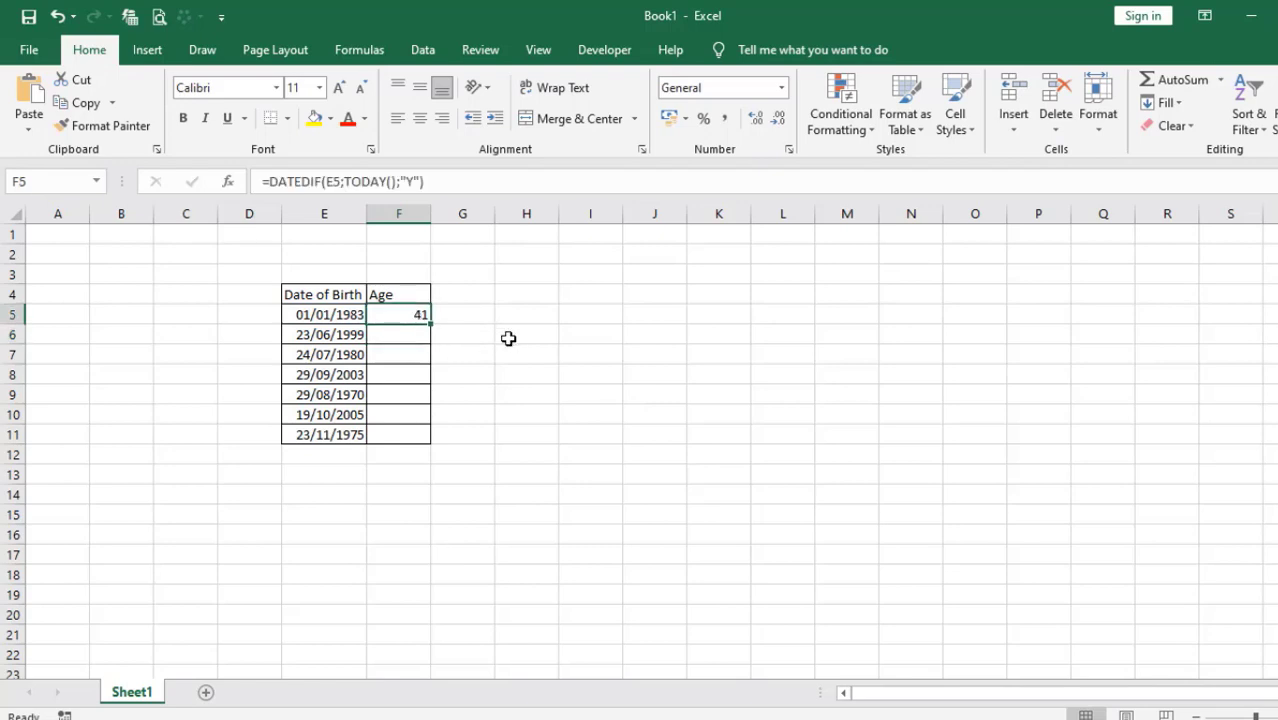
pyautogui.doubleClick(429, 322)
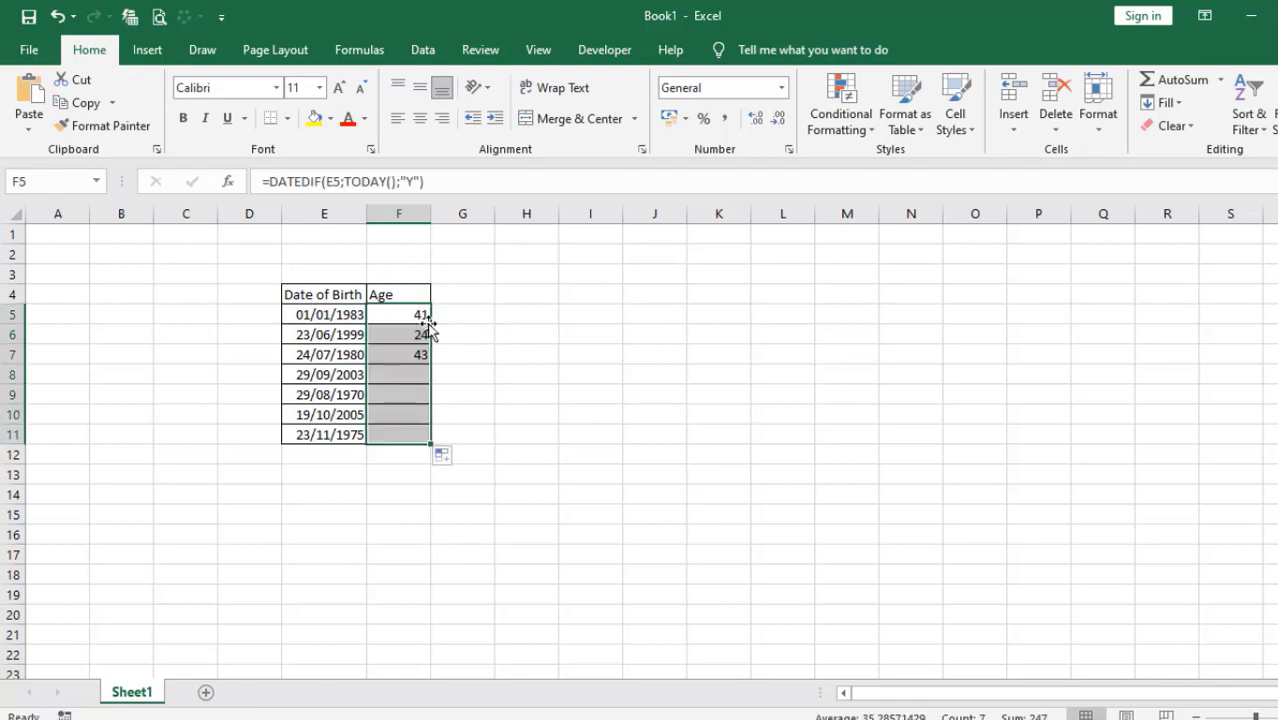
pyautogui.click(545, 436)
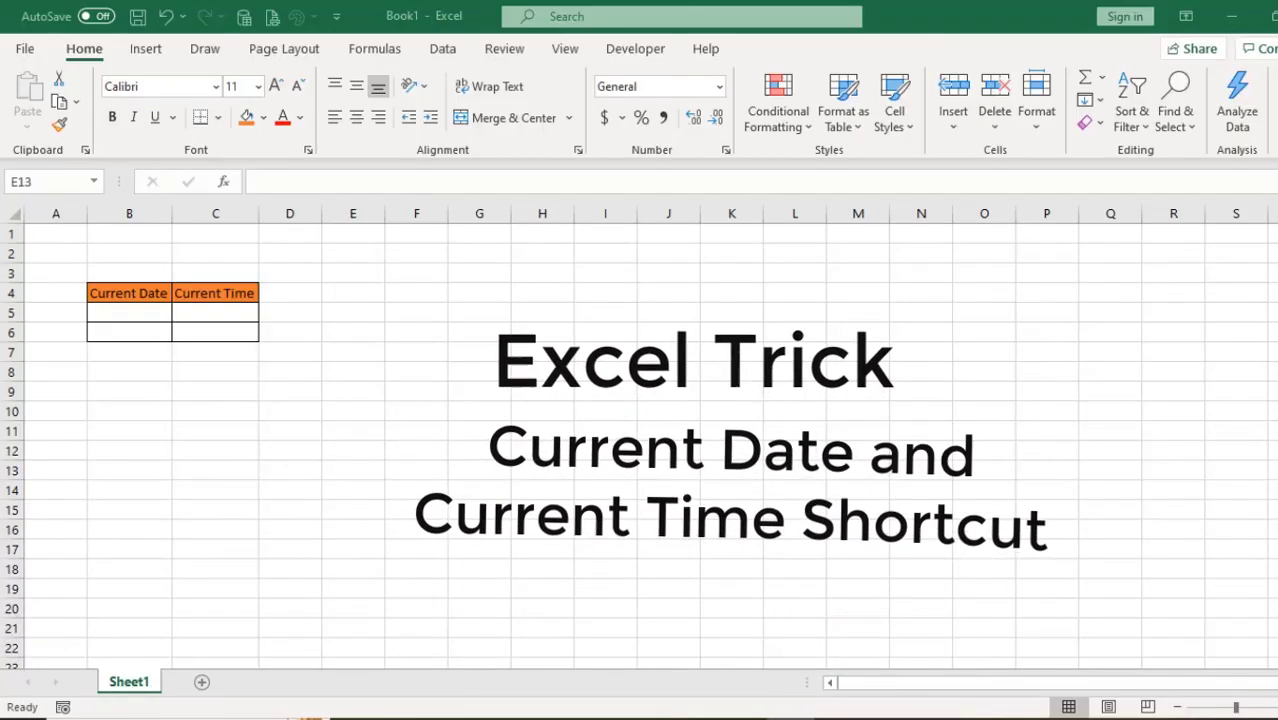
# Step: Insert the current date in B5 under Current Date and the current time in C5 under Current Time
pyautogui.click(126, 311)
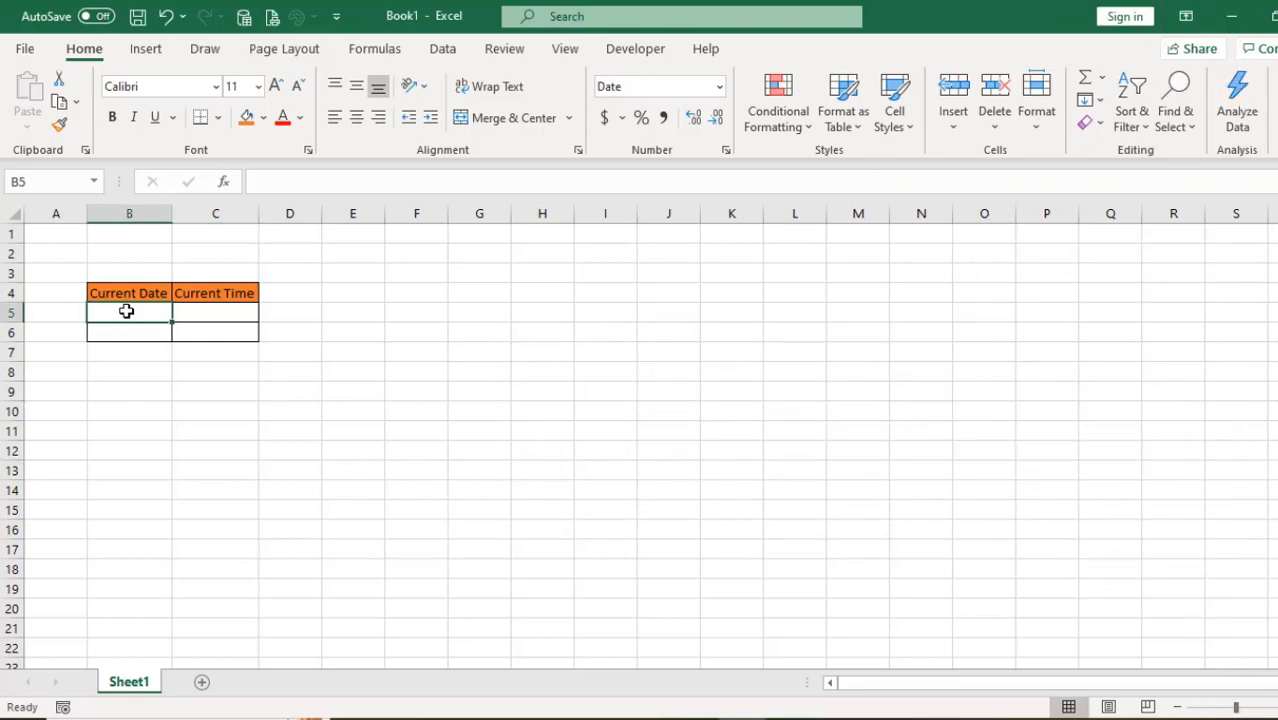
pyautogui.hotkey('ctrl', ';')
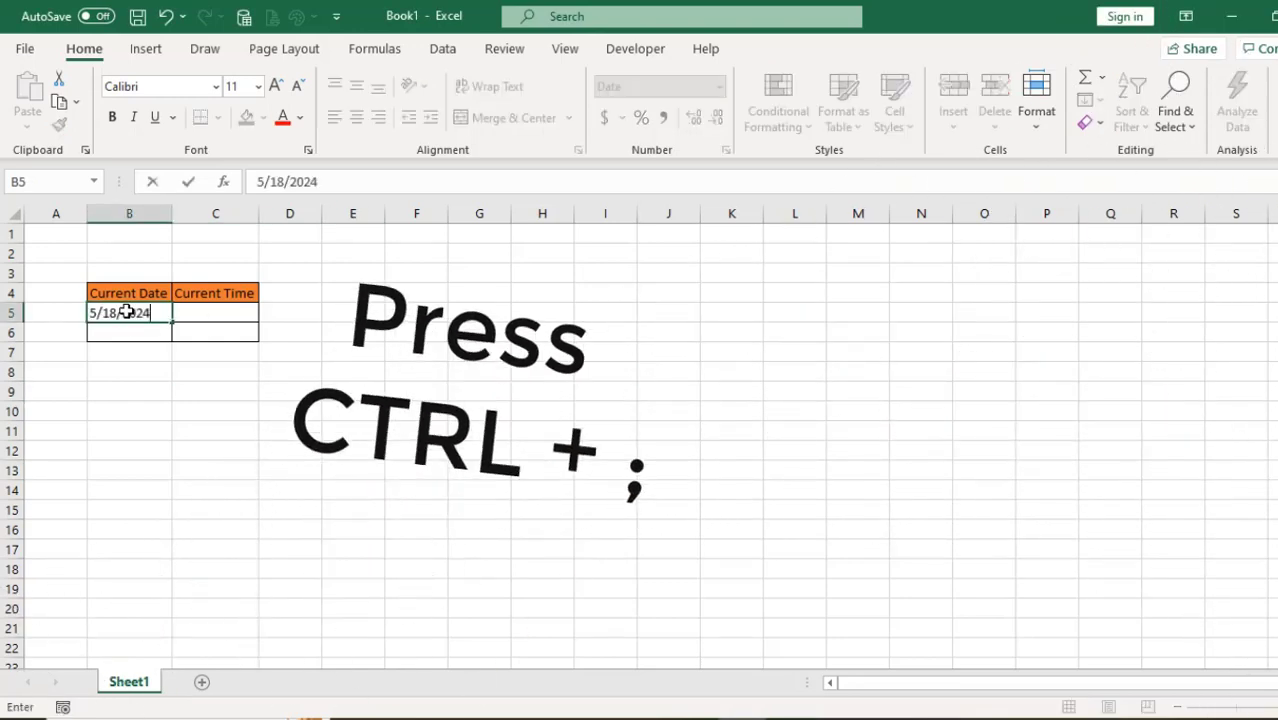
pyautogui.press('Return')
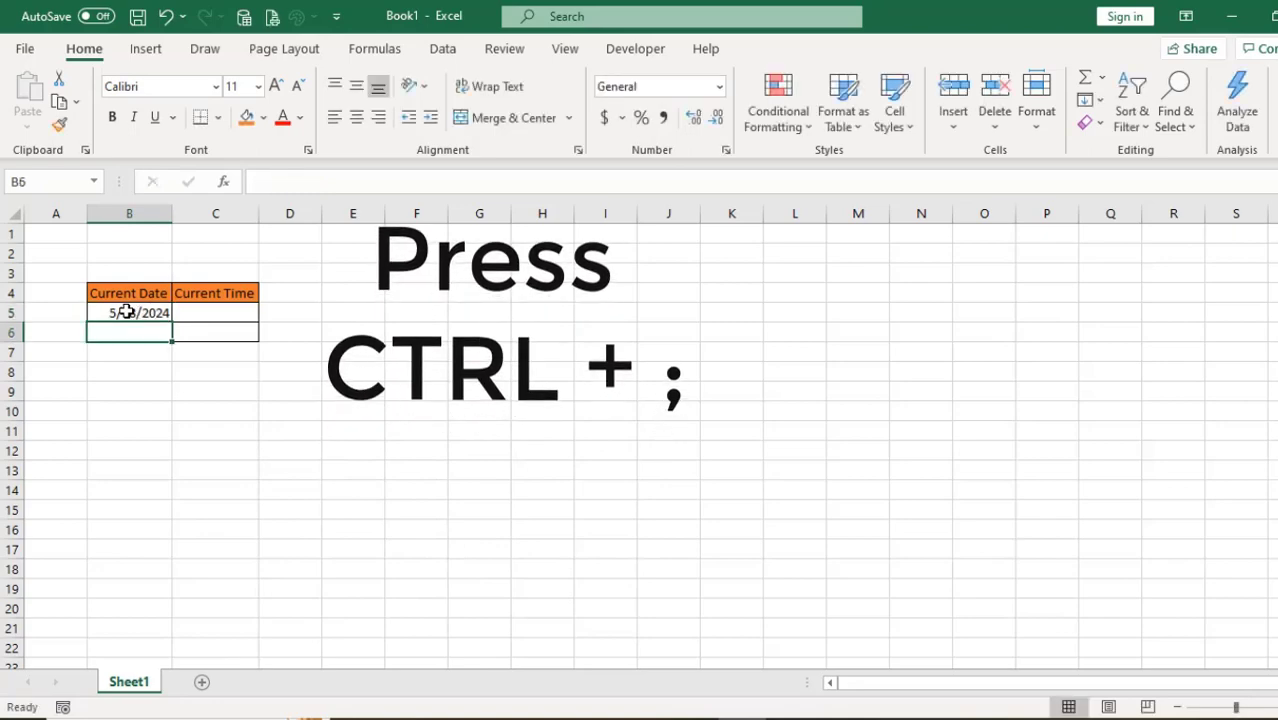
pyautogui.click(236, 312)
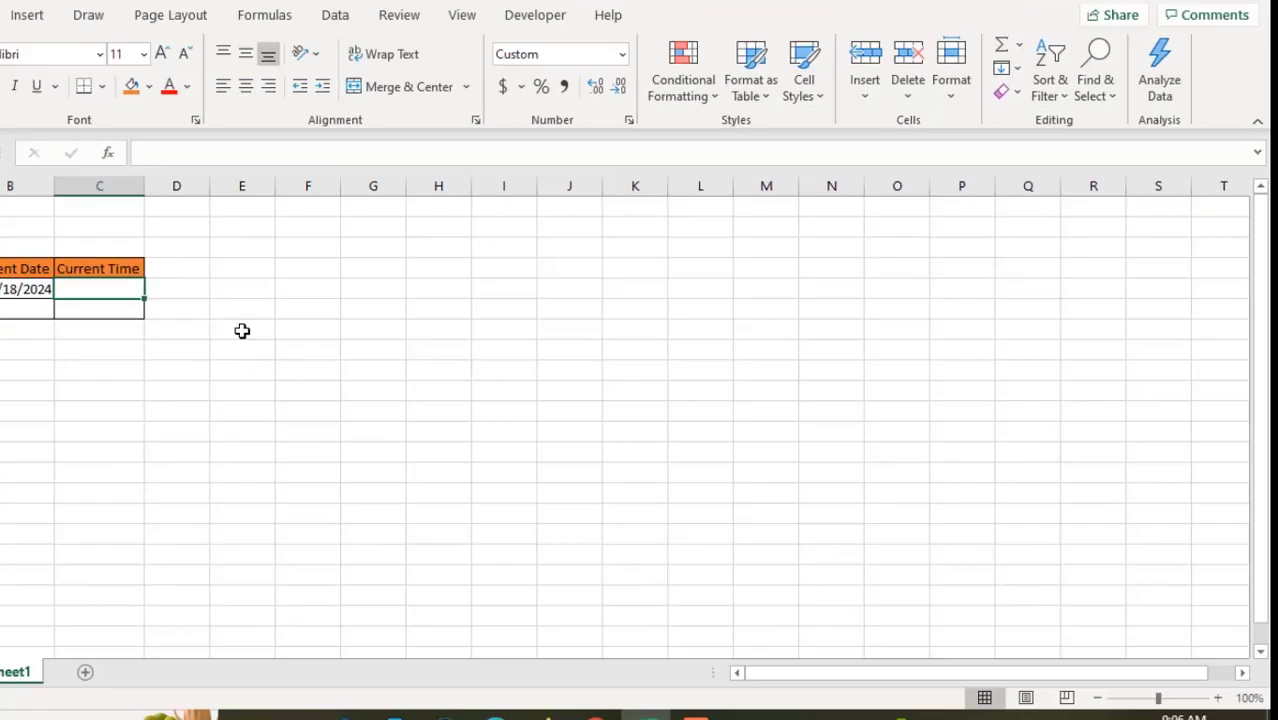
pyautogui.hotkey('ctrl', 'shift', ';')
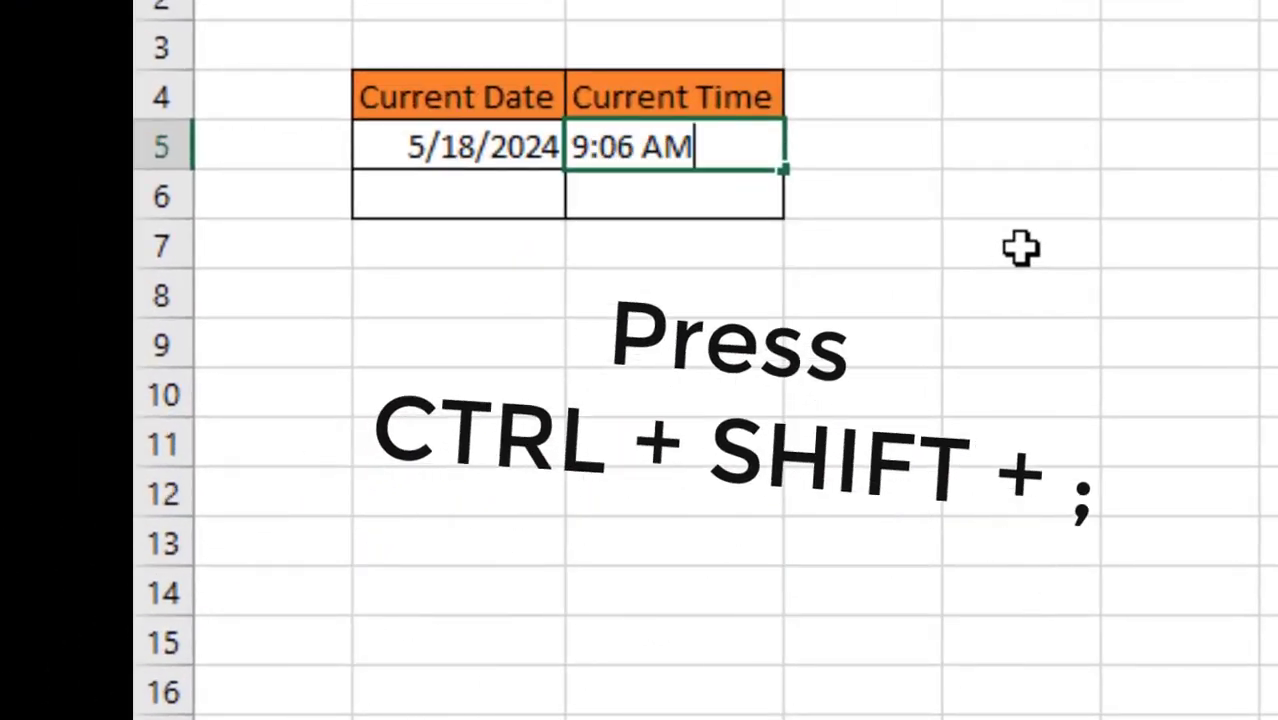
pyautogui.press('Return')
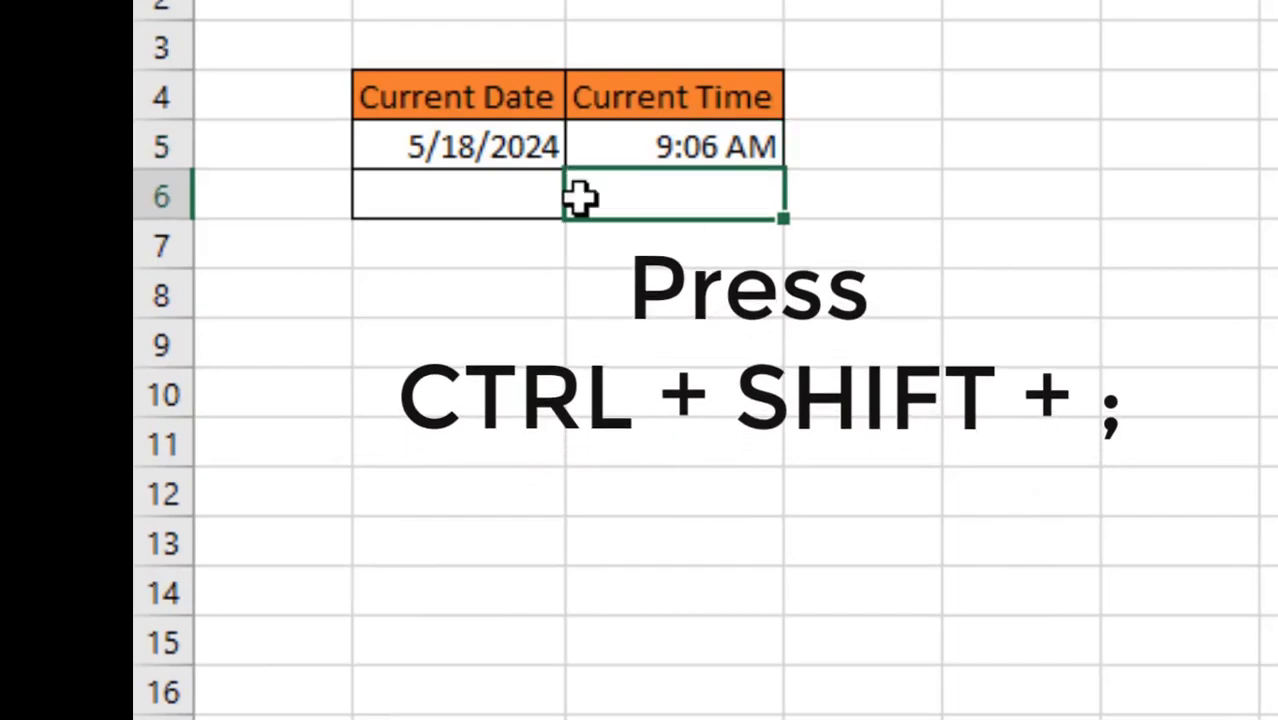
pyautogui.click(471, 151)
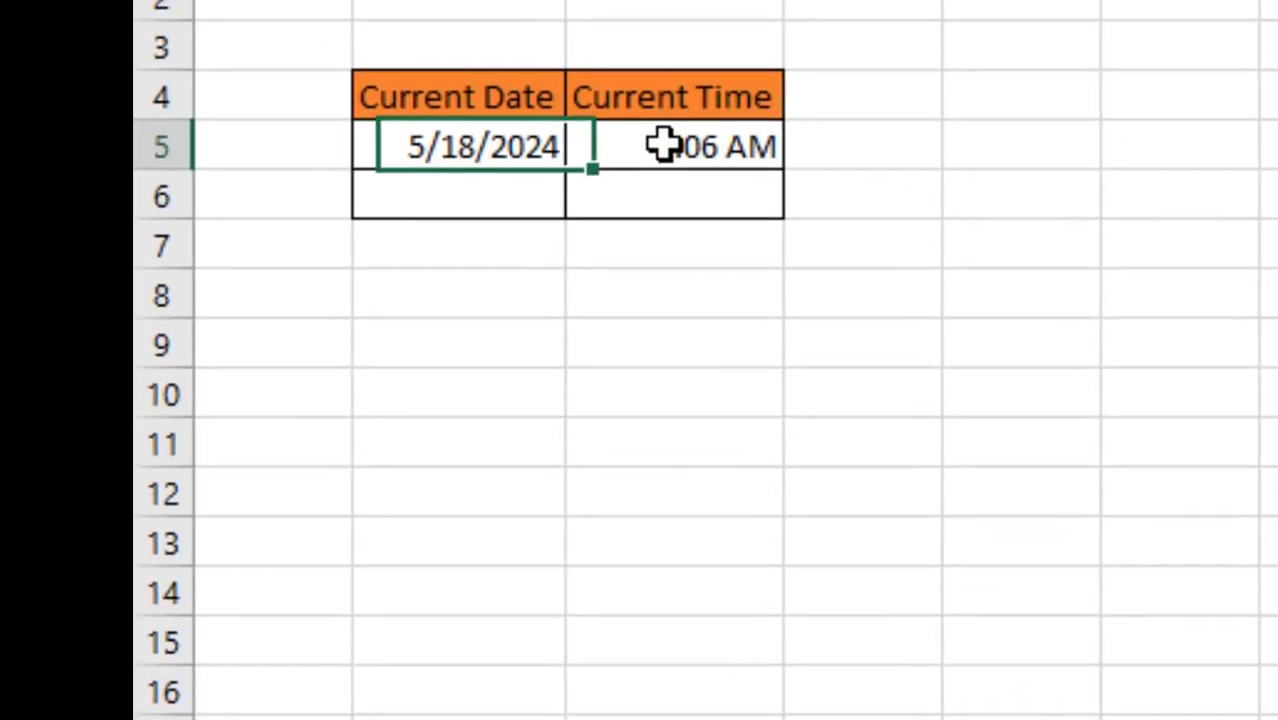
pyautogui.click(662, 143)
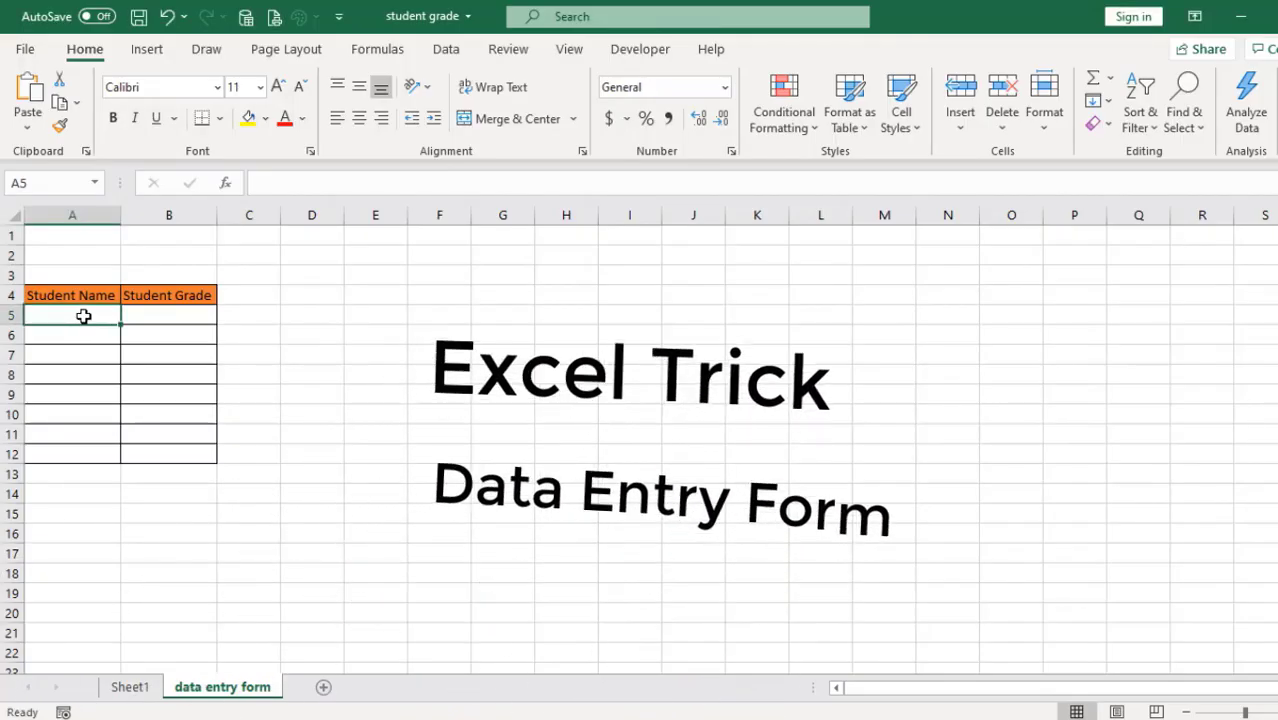
# Step: Enter three students' surnames in A5:A7, each with a grade of 90 in column B
pyautogui.write('Ba')
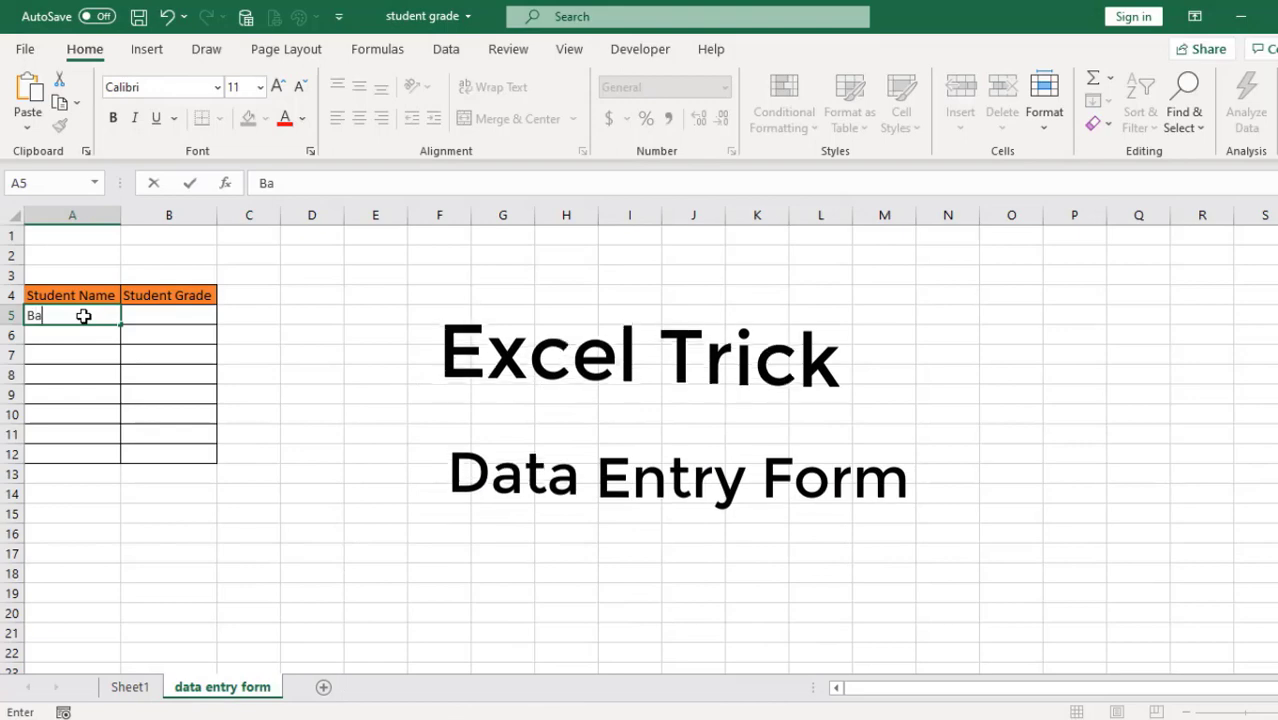
pyautogui.write('rnes')
pyautogui.press('Tab')
pyautogui.write('9')
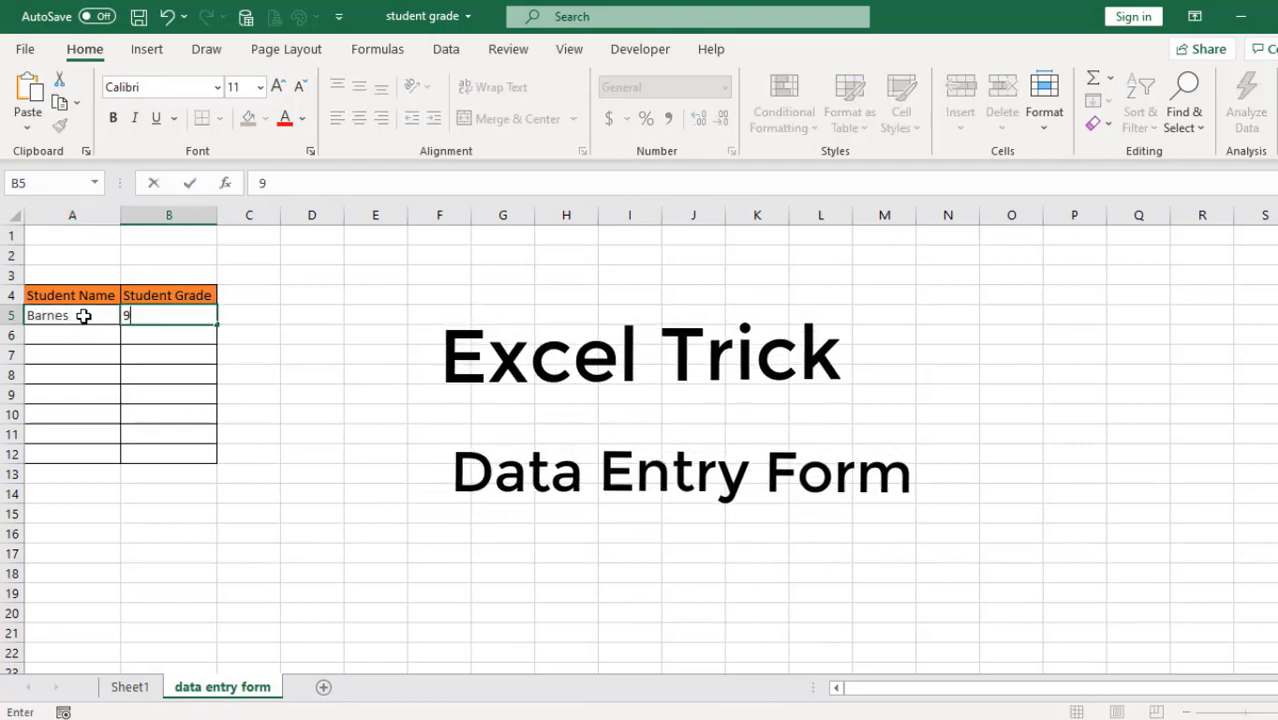
pyautogui.write('0')
pyautogui.press('Return')
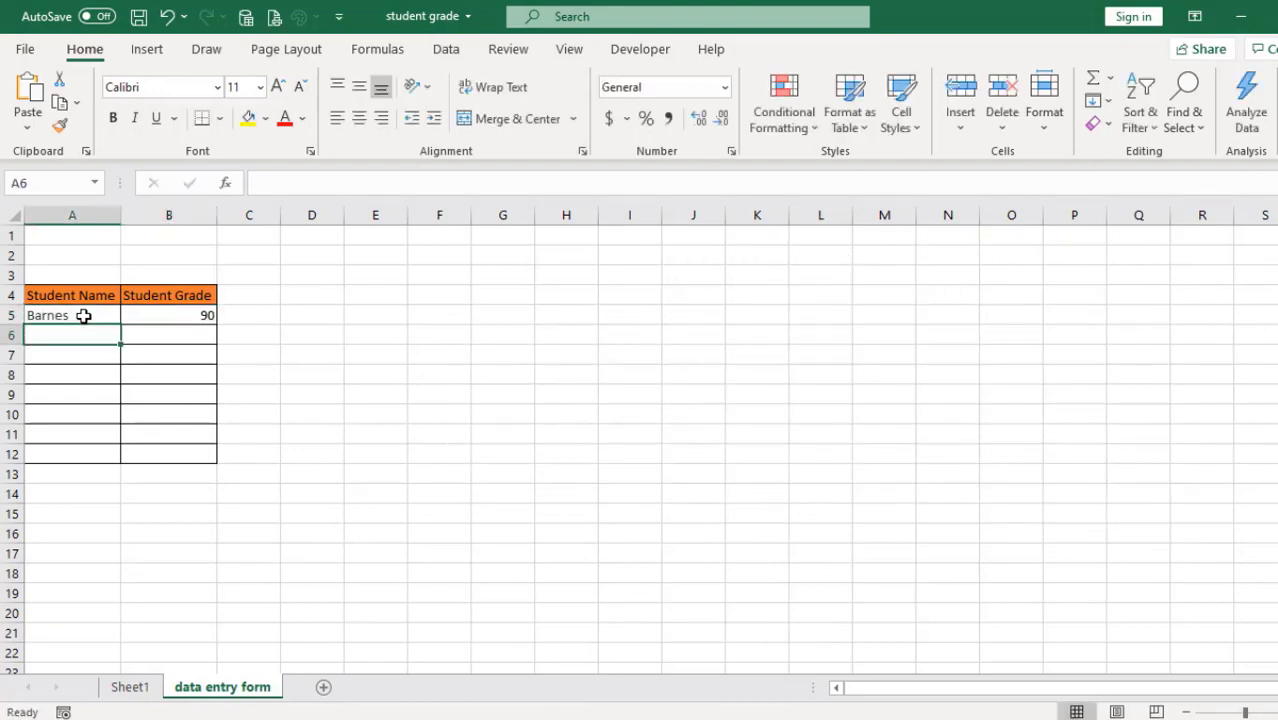
pyautogui.write('Barnett')
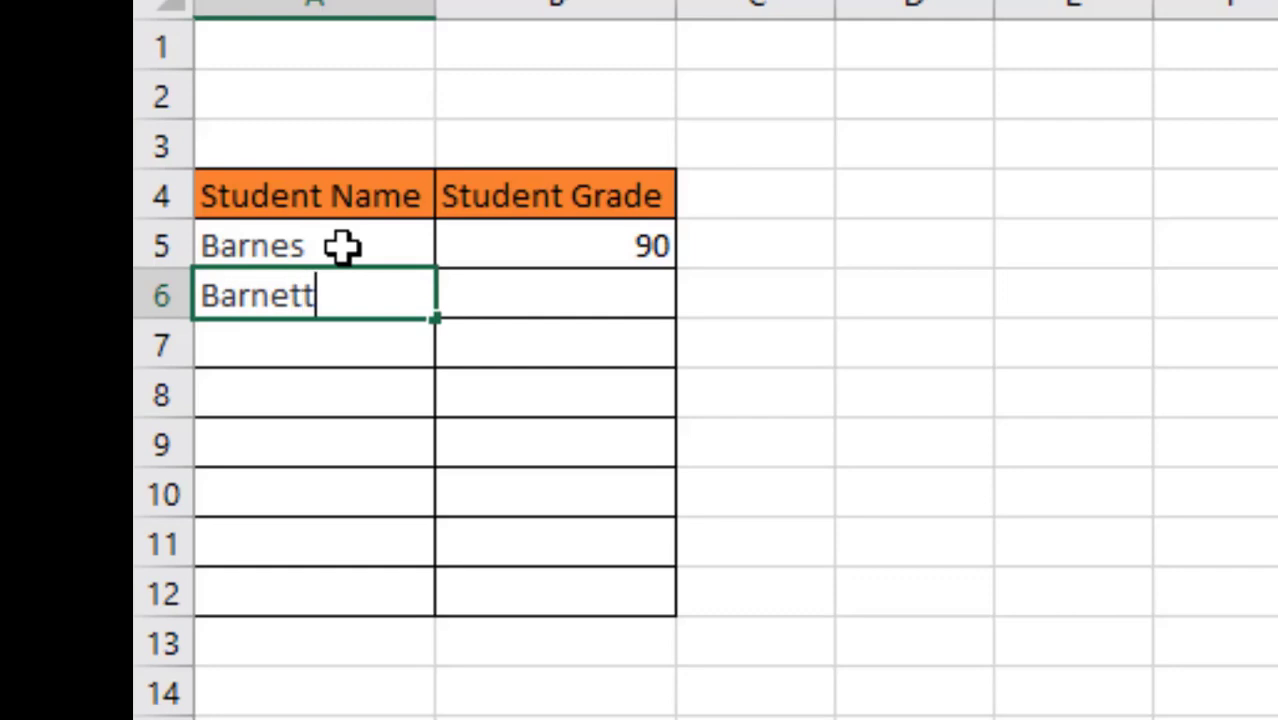
pyautogui.press('Tab')
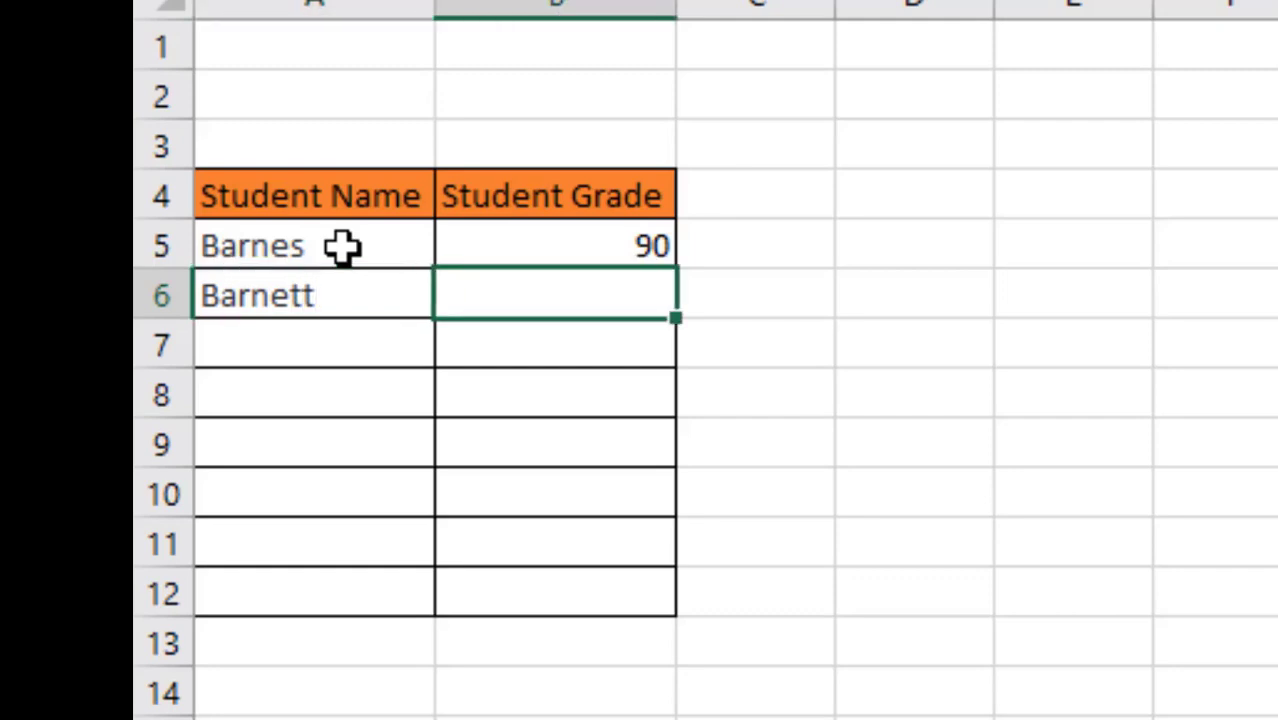
pyautogui.write('90')
pyautogui.press('Return')
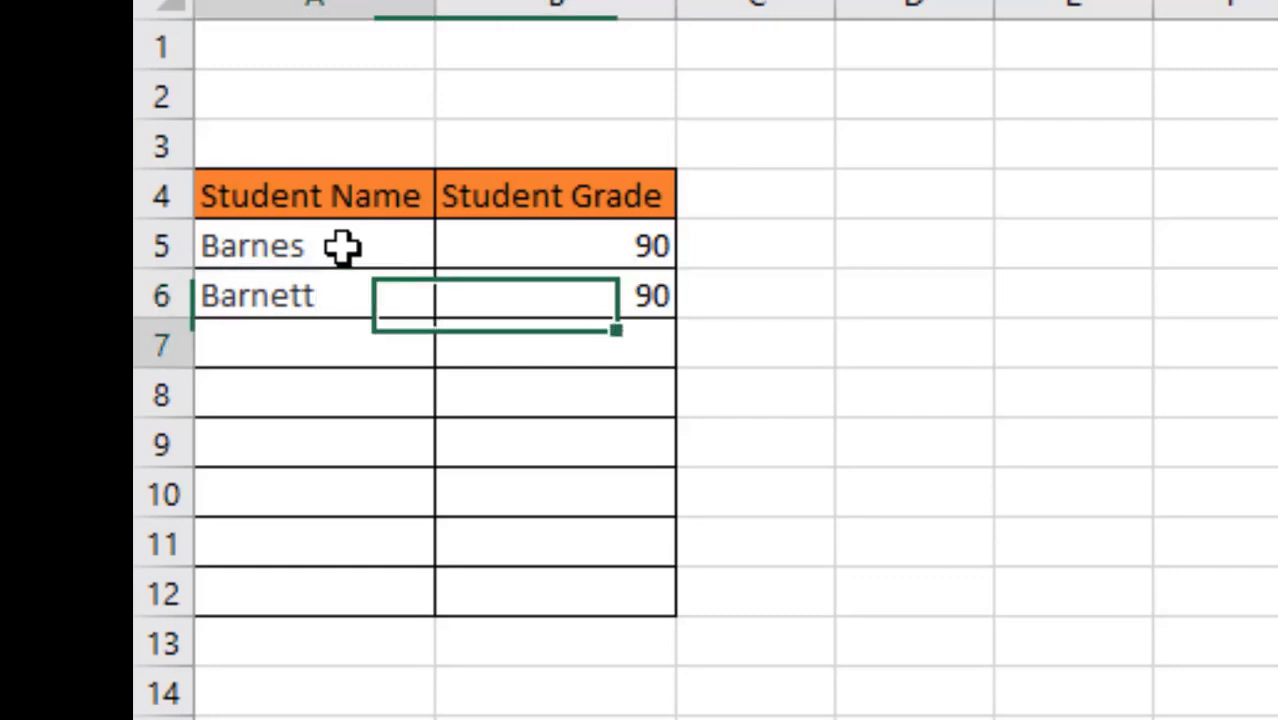
pyautogui.write('Beldiq')
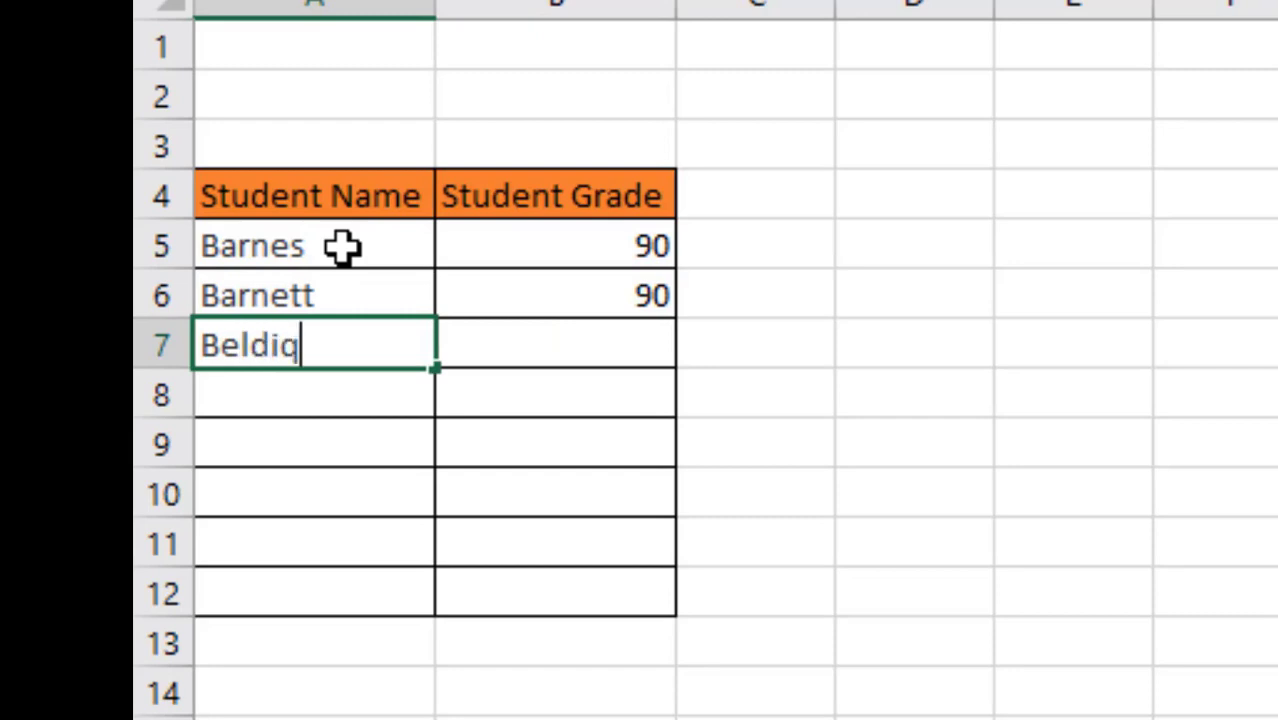
pyautogui.press('Tab')
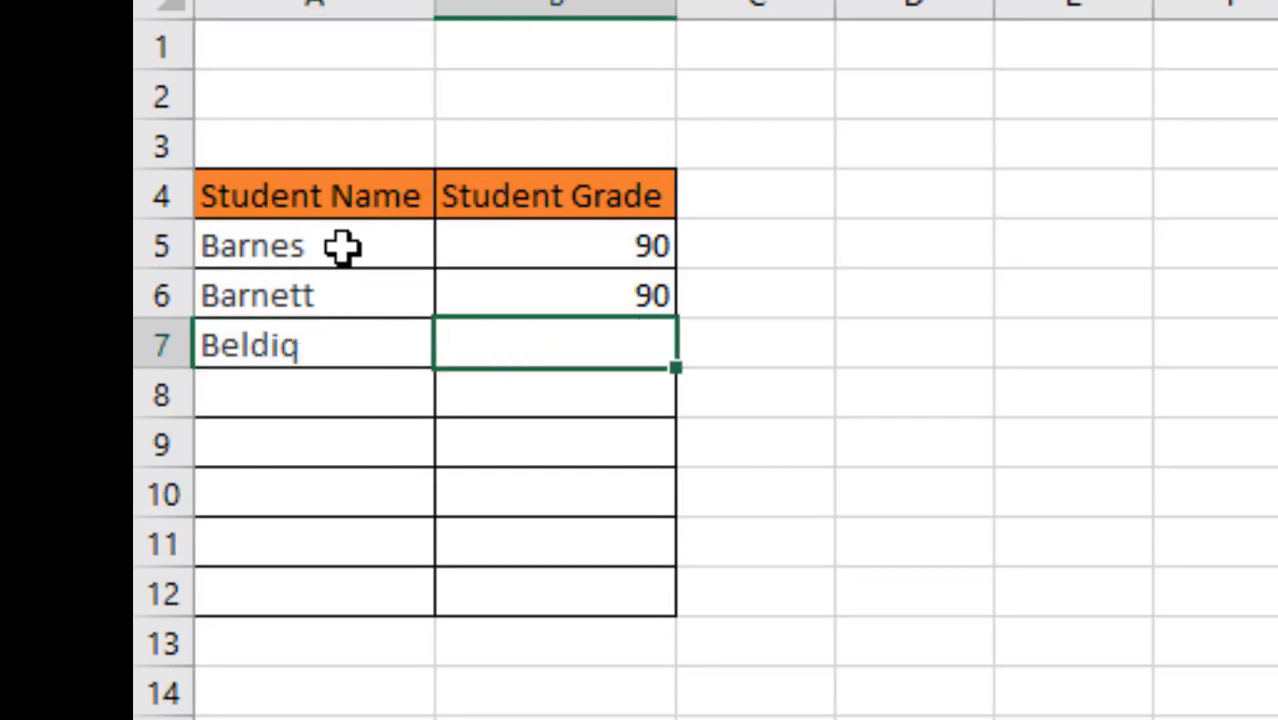
pyautogui.write('90')
pyautogui.press('Return')
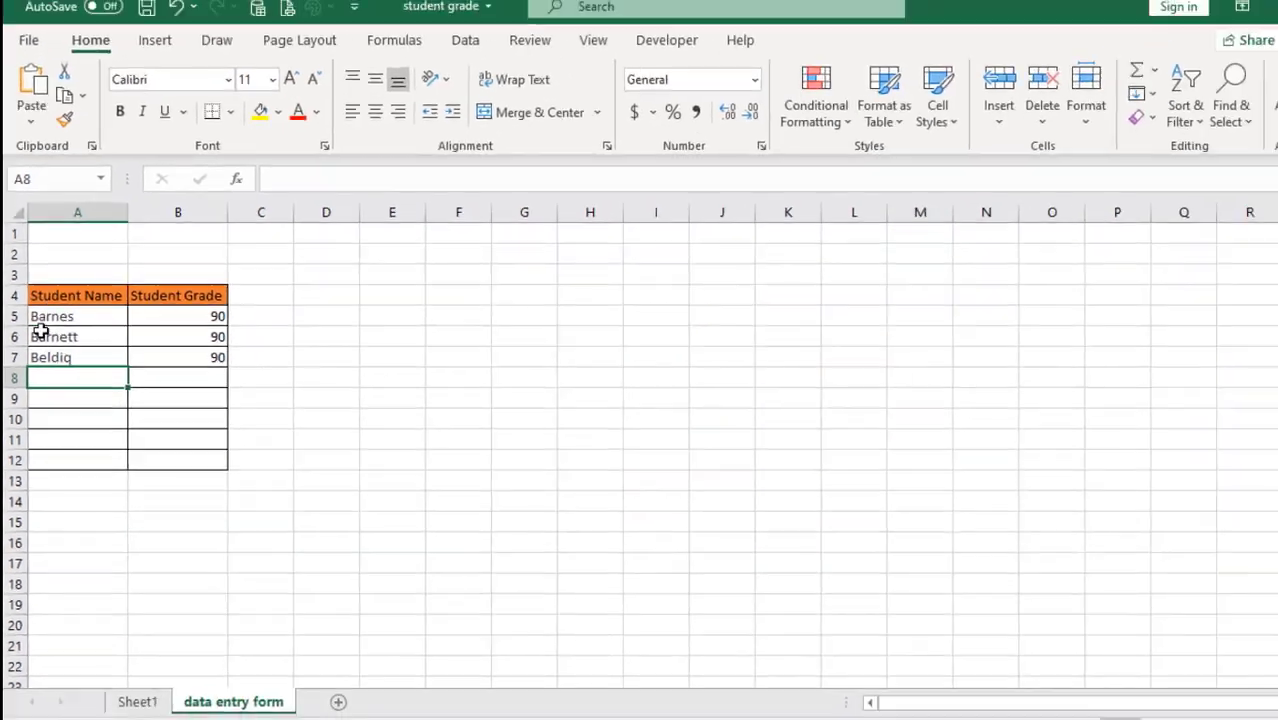
# Step: Clear the student names and grades from A5:B7
pyautogui.moveTo(342, 247); pyautogui.dragTo(598, 370)
pyautogui.moveTo(187, 366); pyautogui.dragTo(185, 350)
pyautogui.press('Delete')
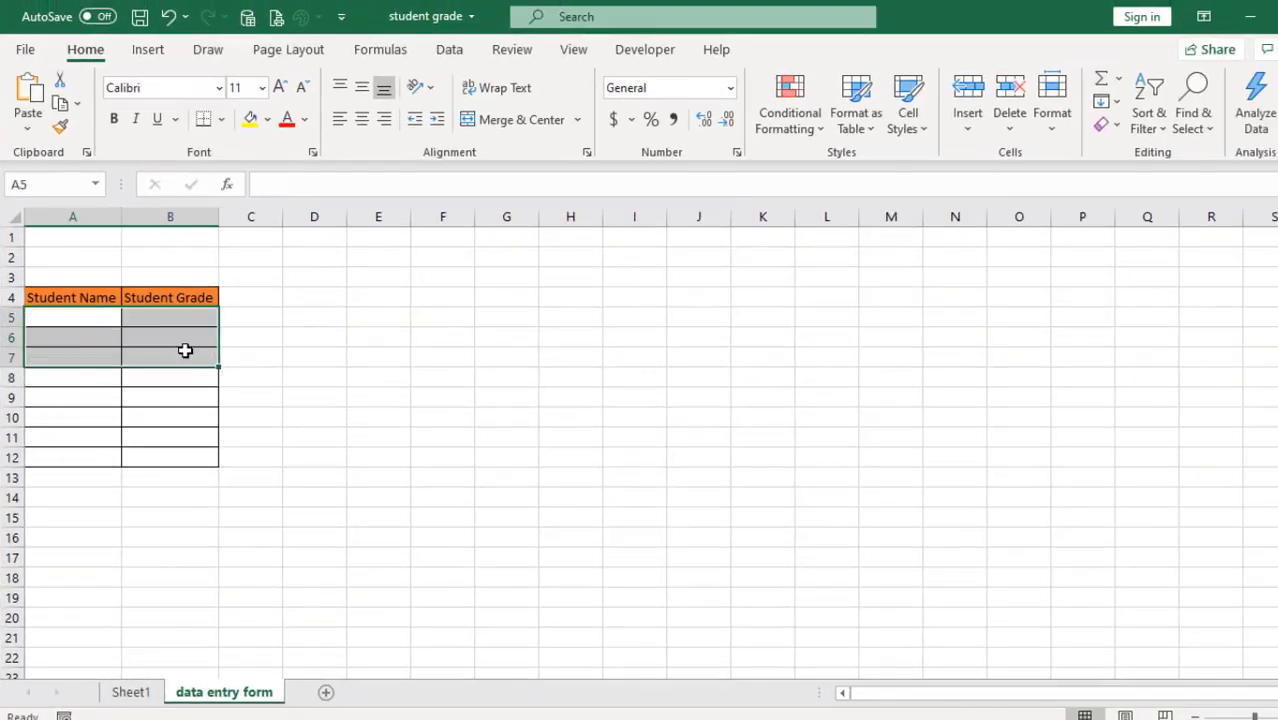
# Step: Open the data entry form for the Student Name and Student Grade headers in A4:B4, accepting the first row as labels
pyautogui.click(101, 321)
pyautogui.moveTo(53, 300); pyautogui.dragTo(166, 288)
pyautogui.press('alt')
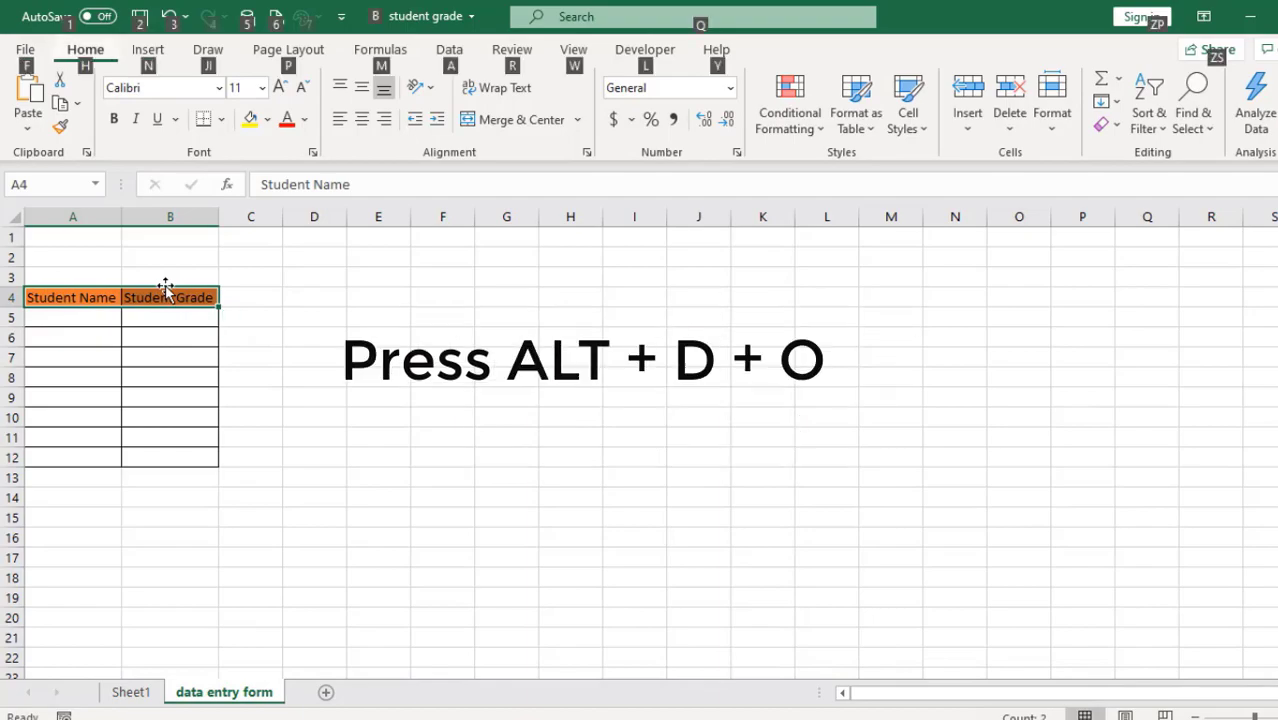
pyautogui.press('d')
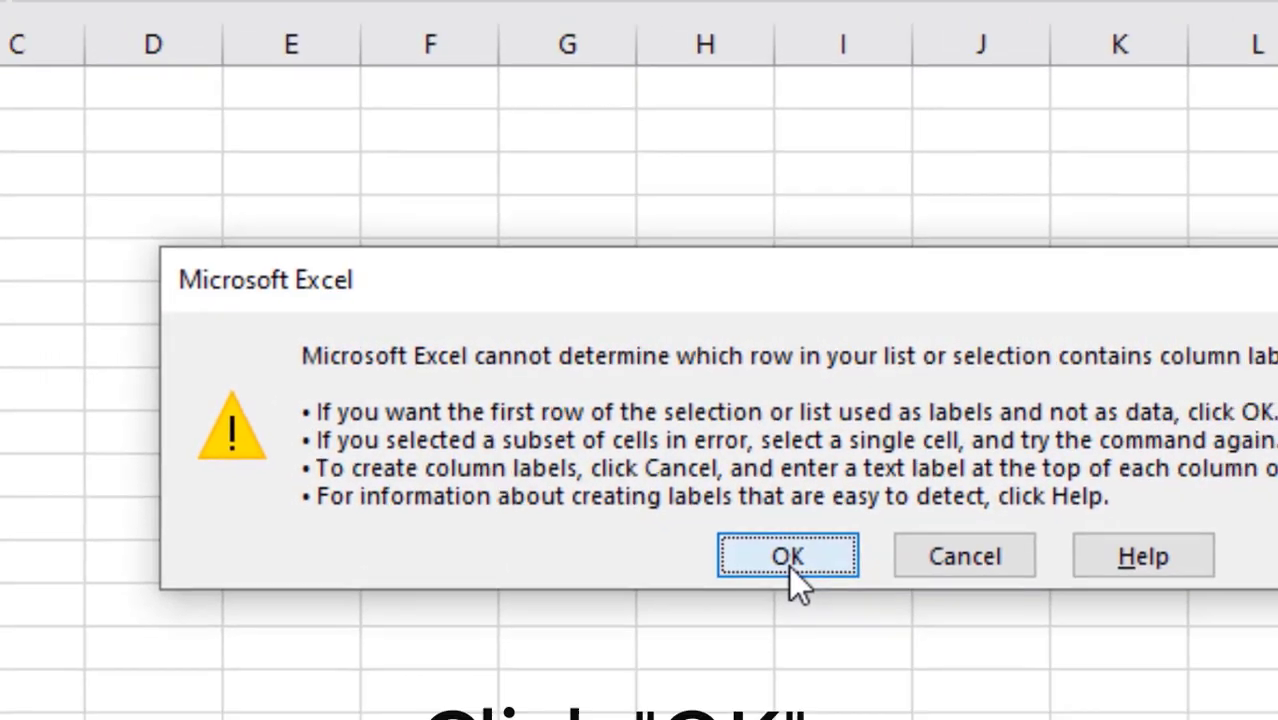
pyautogui.click(808, 572)
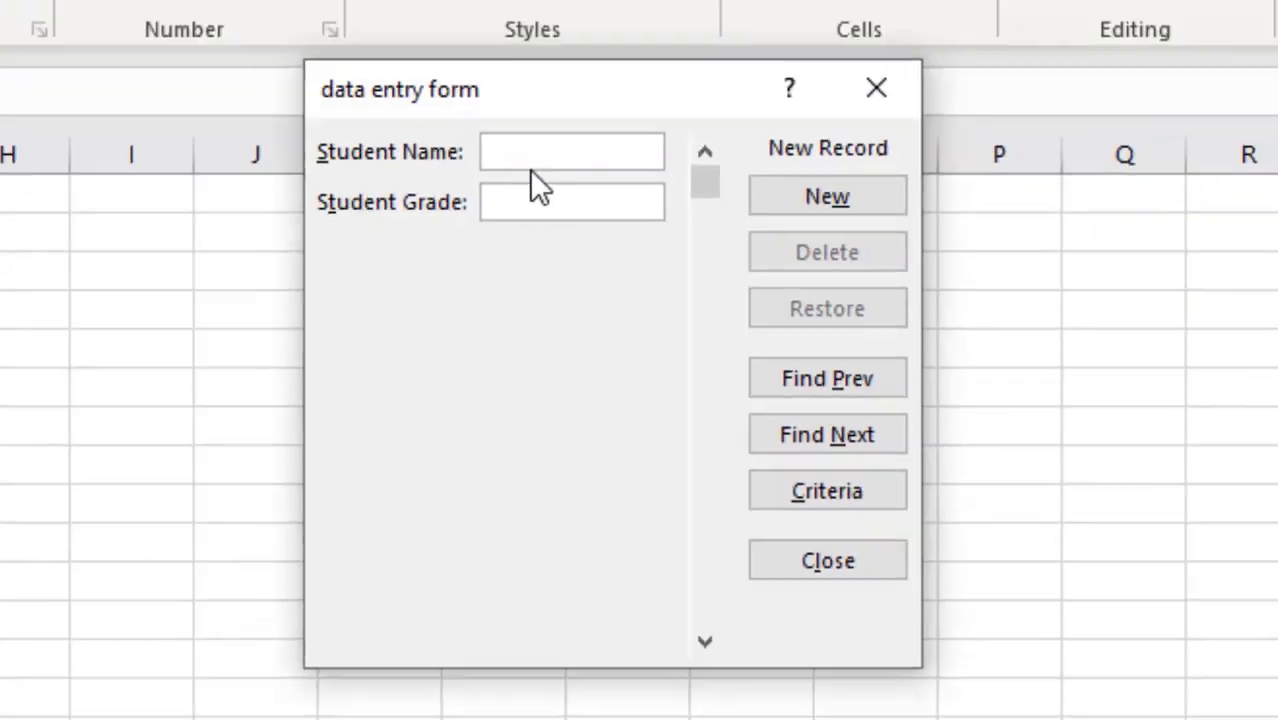
# Step: Add two student records through the data entry form, entering each student's surname with a grade of 90
pyautogui.write('Barness')
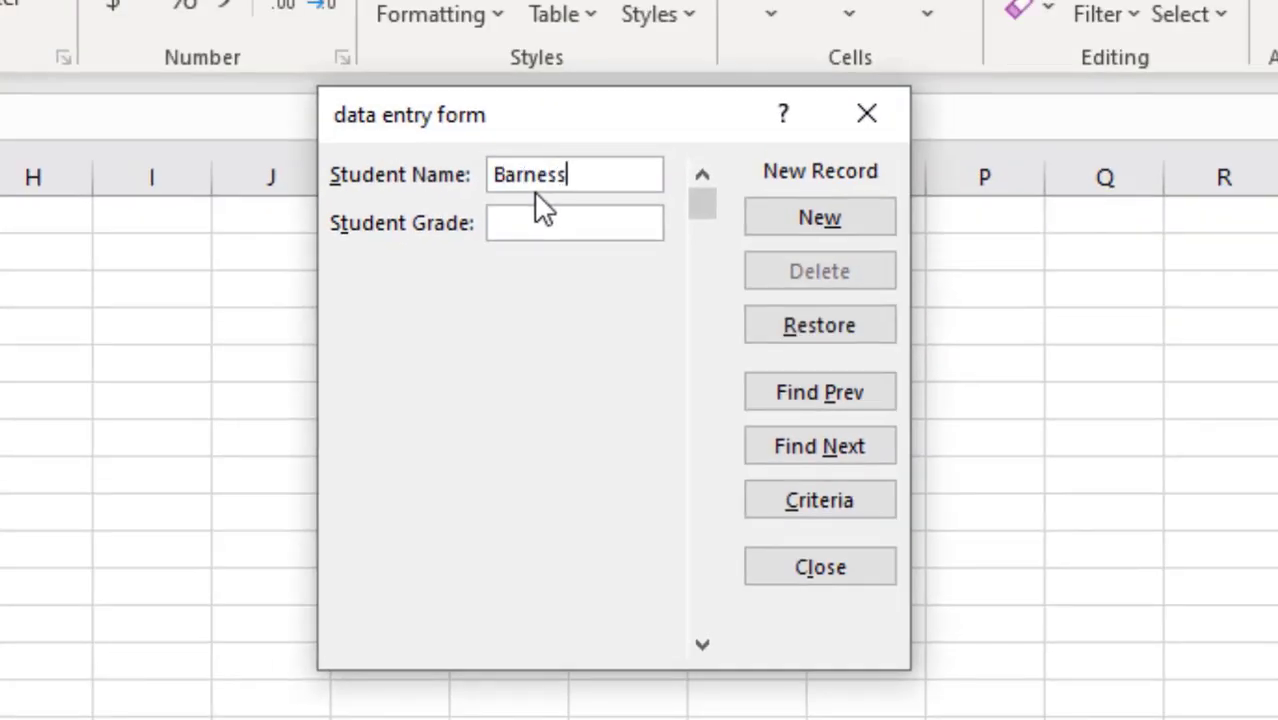
pyautogui.press('Tab')
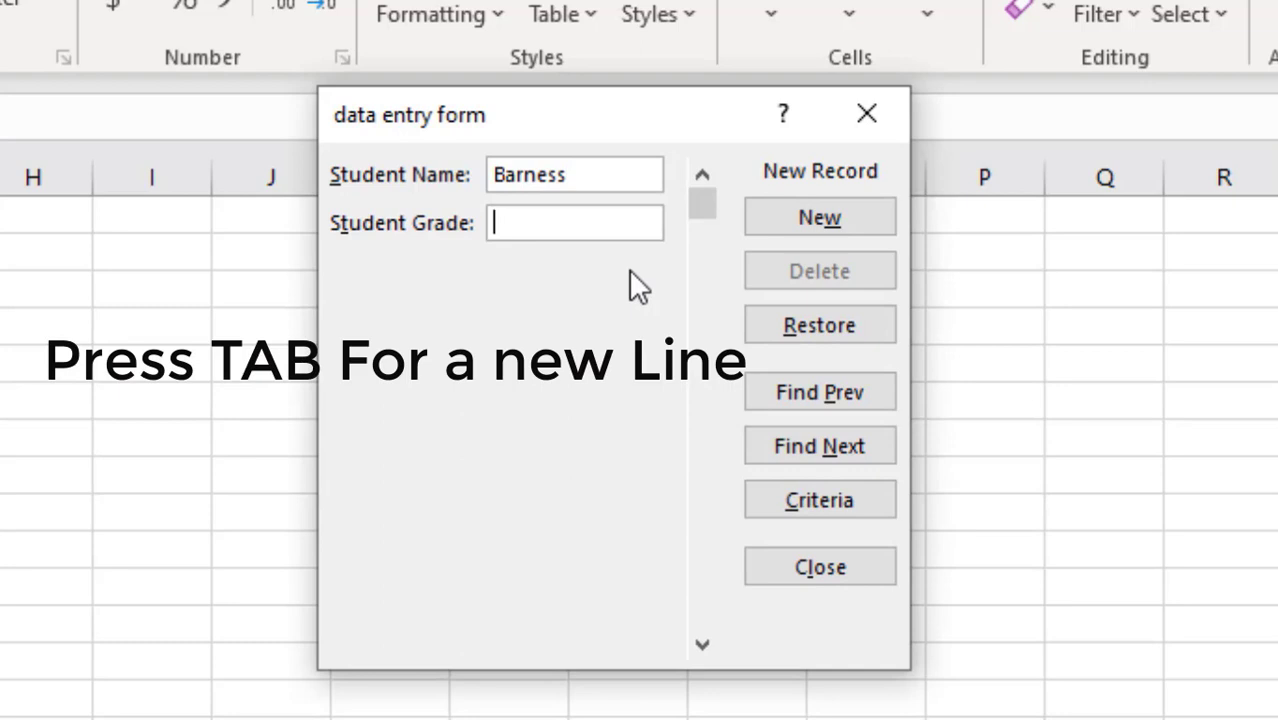
pyautogui.write('90')
pyautogui.press('Return')
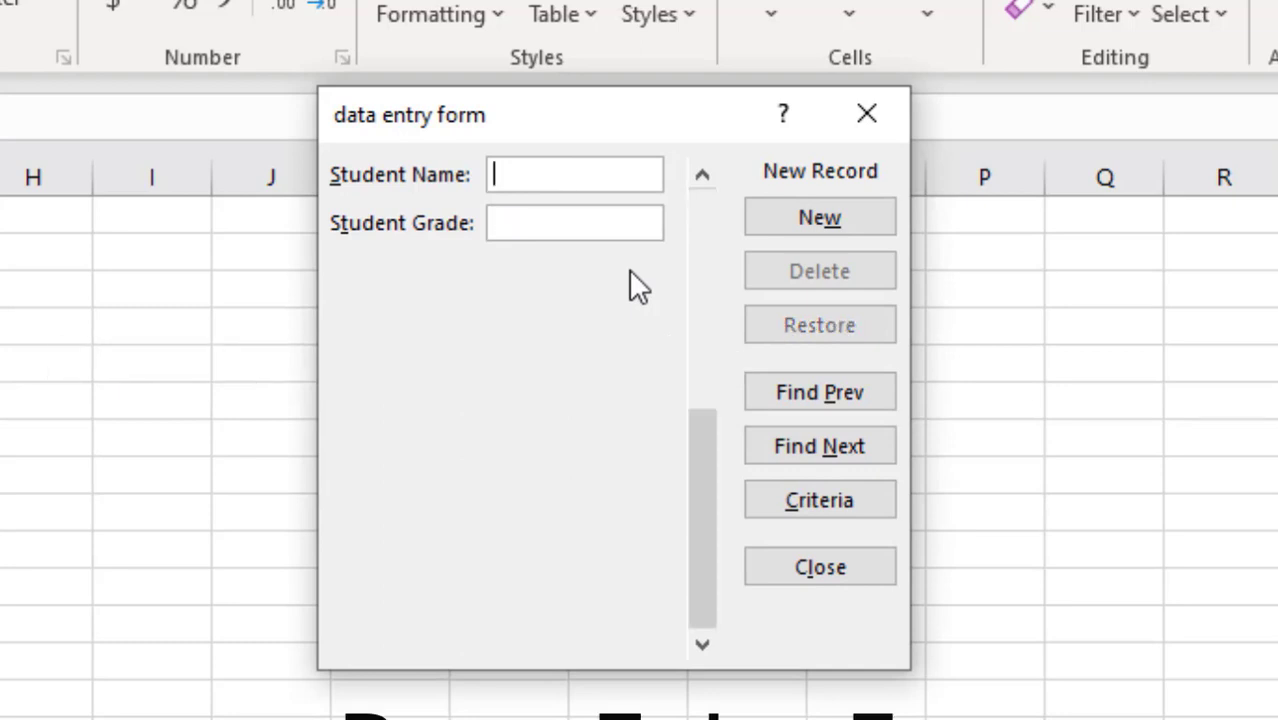
pyautogui.write('B')
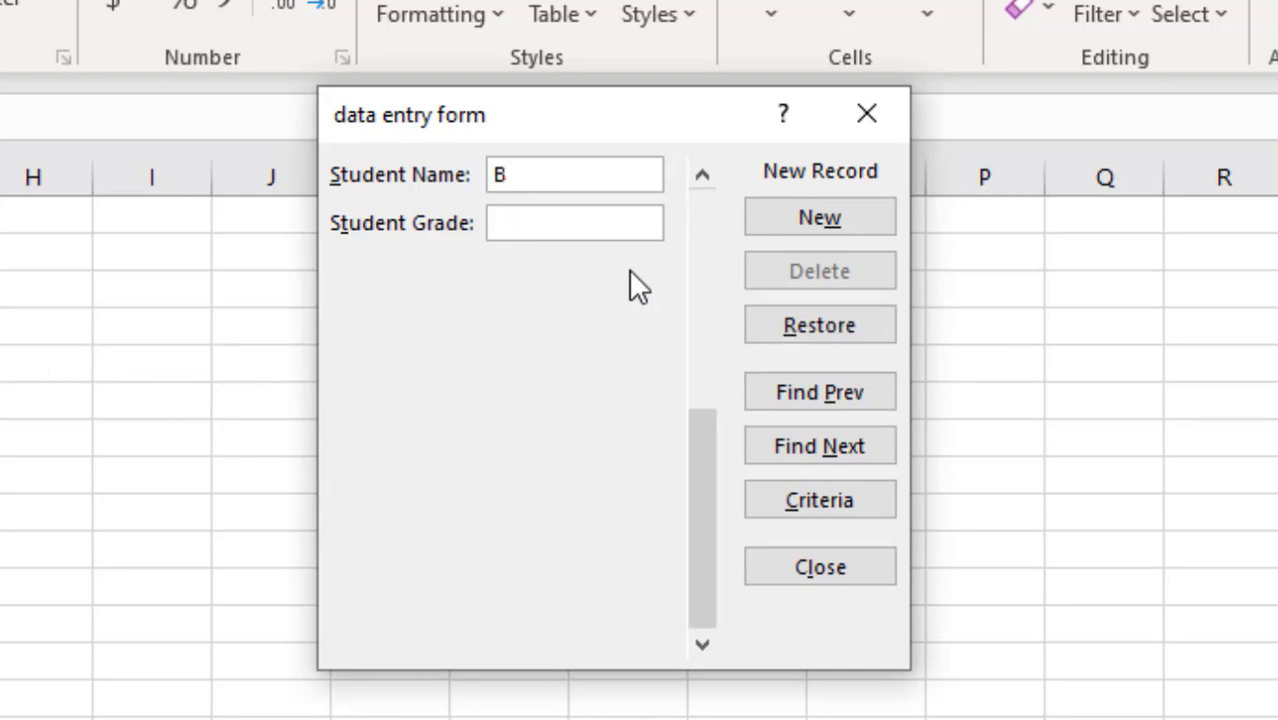
pyautogui.write('arnett')
pyautogui.press('Tab')
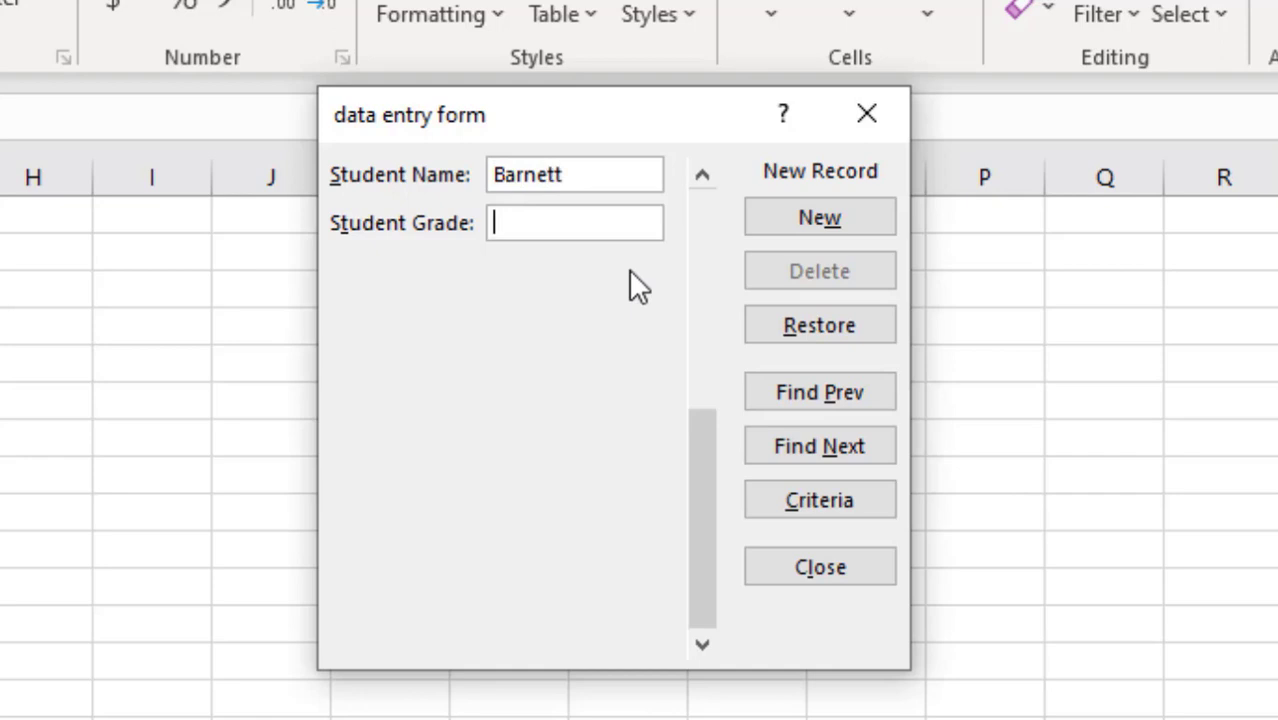
pyautogui.write('90')
pyautogui.press('Return')
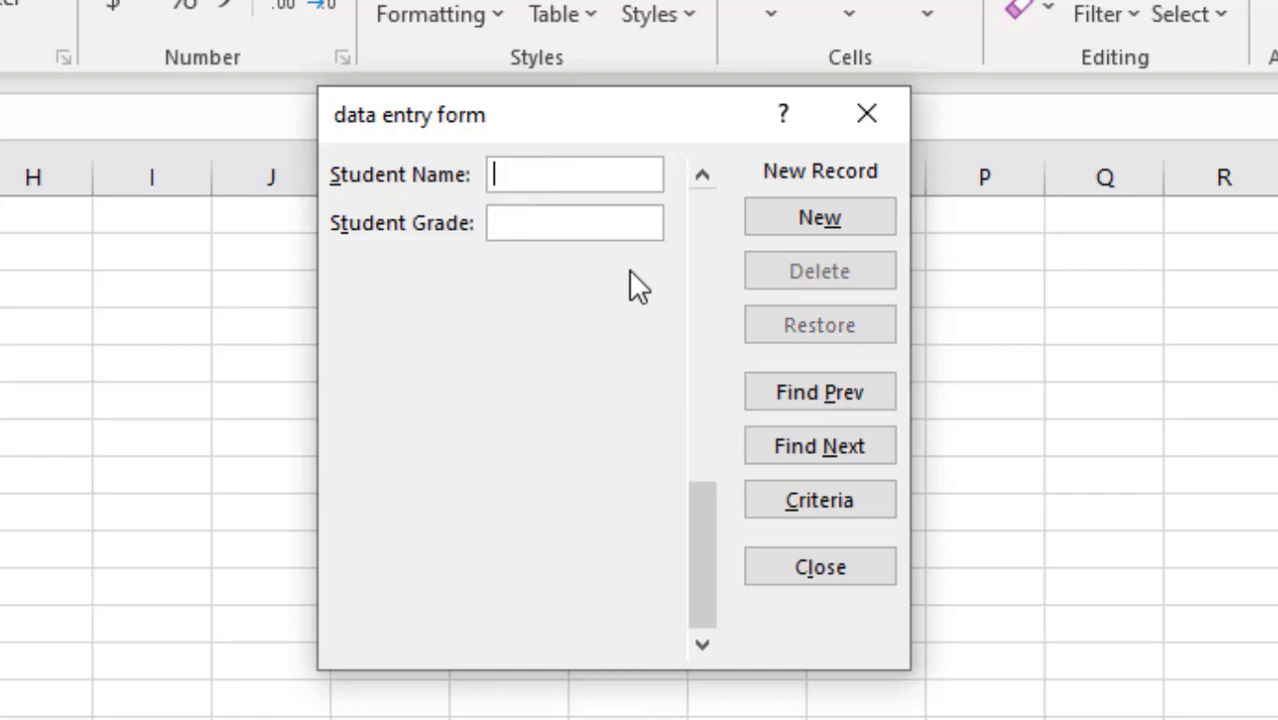
# Step: Add two more student records through the form, entering the surnames with grades of 90 and 80 respectively
pyautogui.write('Bel')
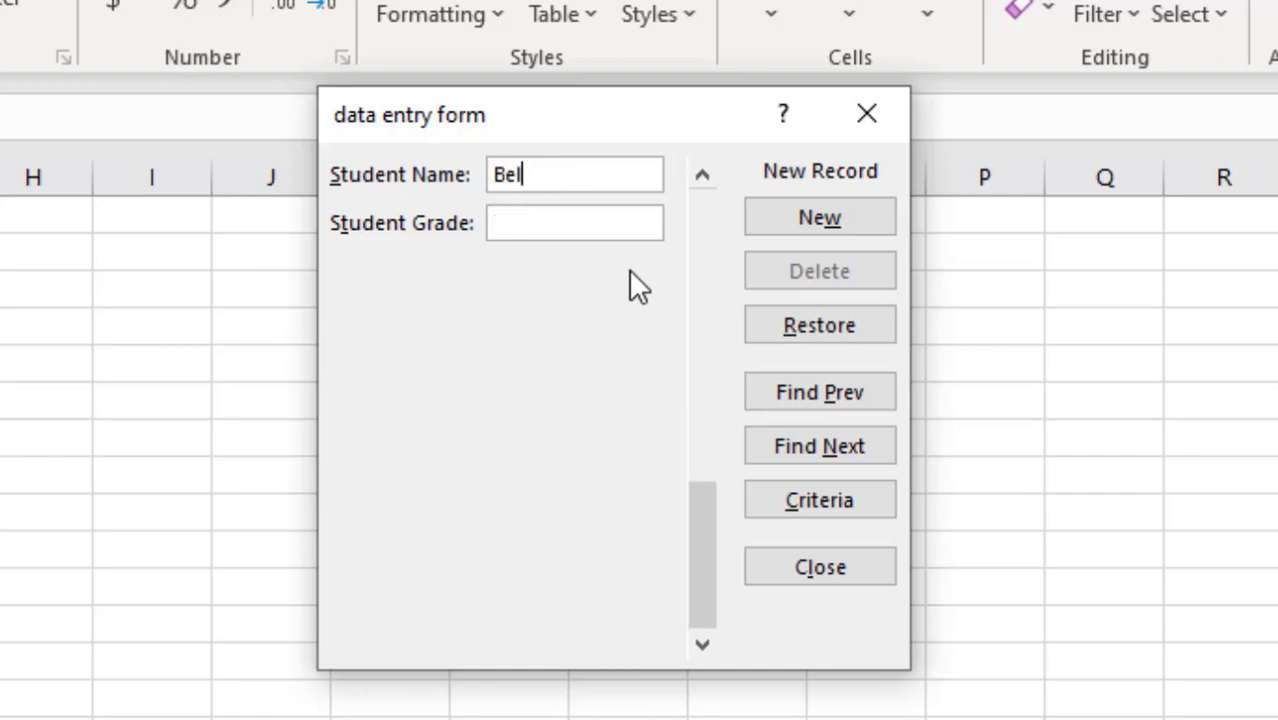
pyautogui.write('diq')
pyautogui.press('Tab')
pyautogui.write('90')
pyautogui.press('Return')
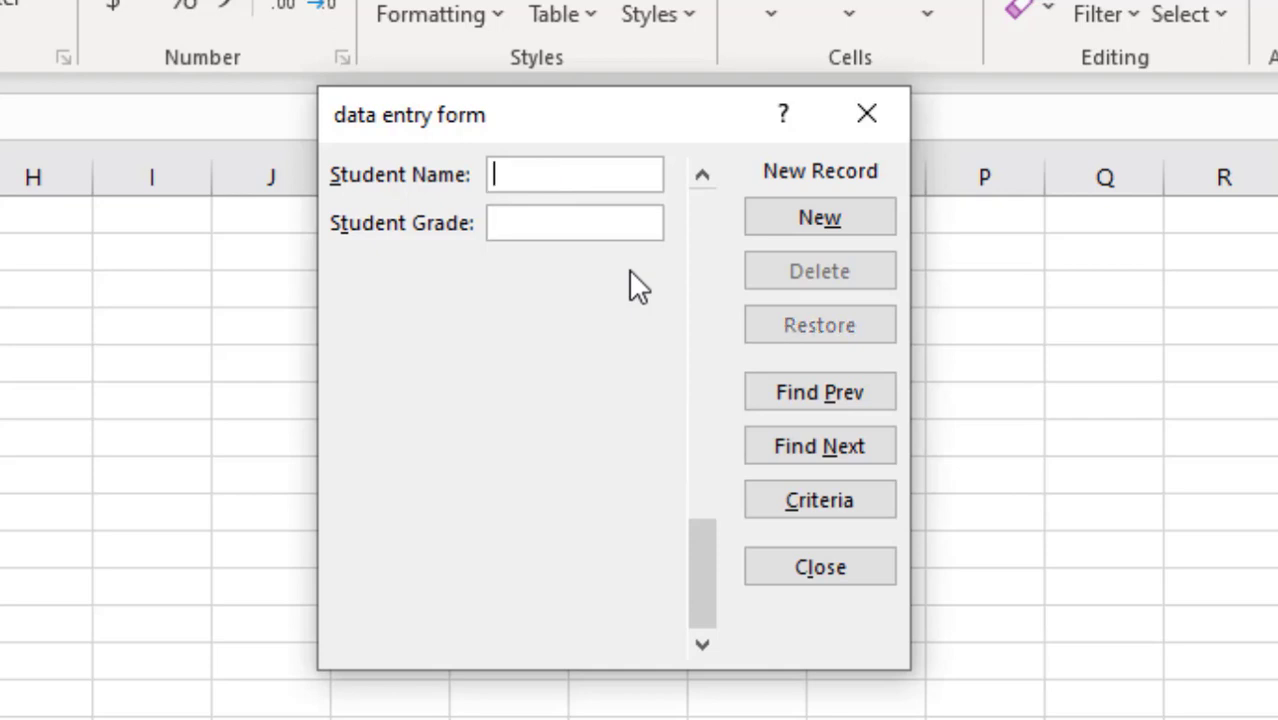
pyautogui.write('B')
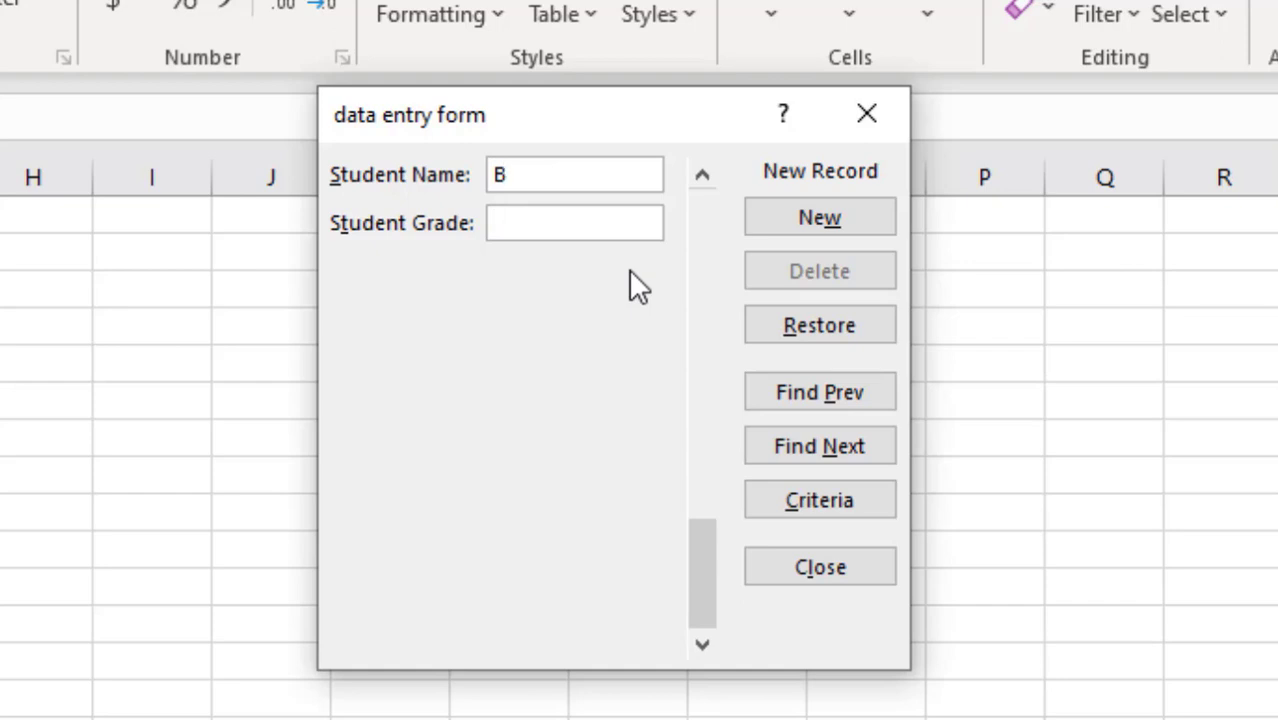
pyautogui.write('eniey')
pyautogui.press('Tab')
pyautogui.write('80')
pyautogui.press('Return')
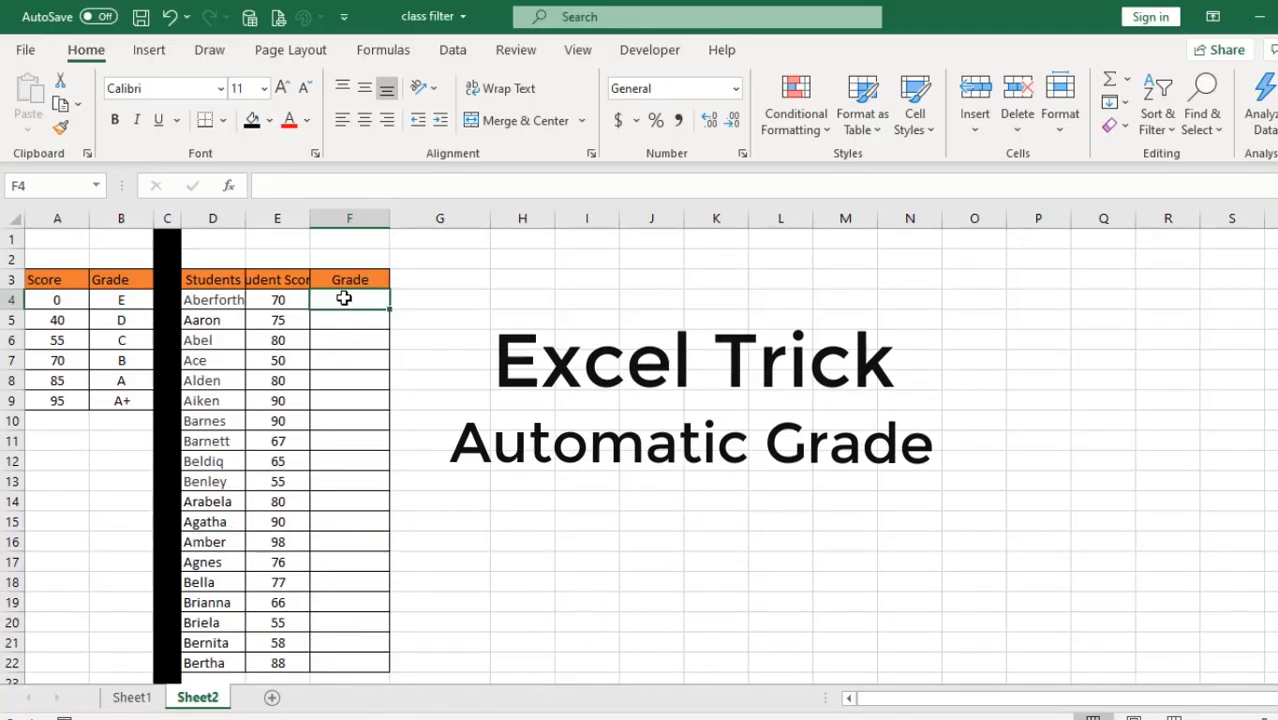
# Step: Enter the formula =LOOKUP(E4,$A$4:$A$9,$B$4:$B$9) in F4 under Grade, with absolute references for the score and grade ranges
pyautogui.write('=')
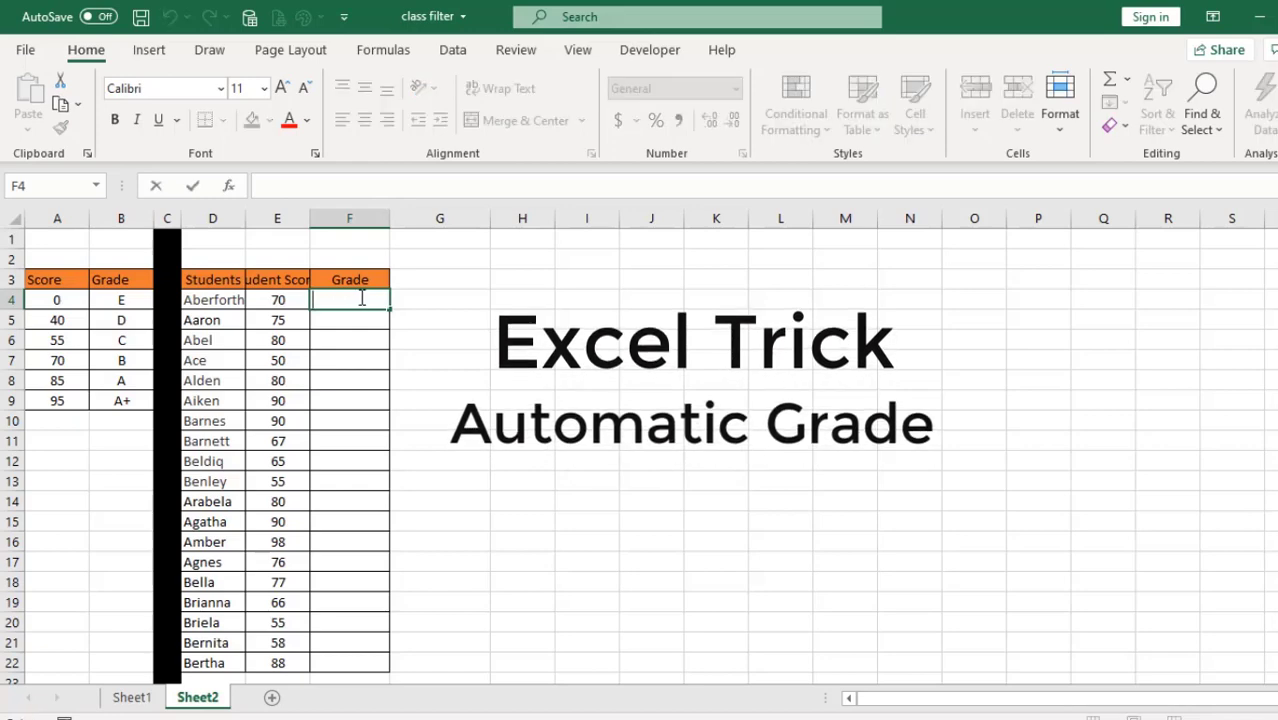
pyautogui.write('loo')
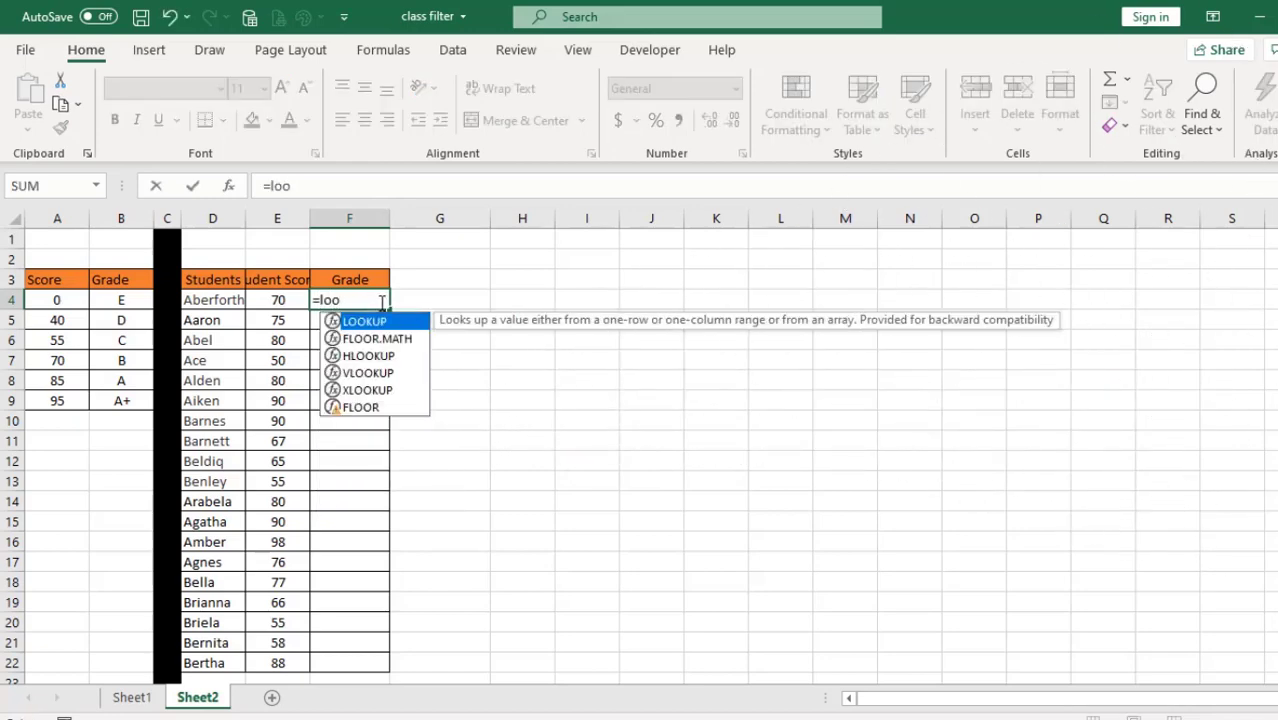
pyautogui.doubleClick(357, 322)
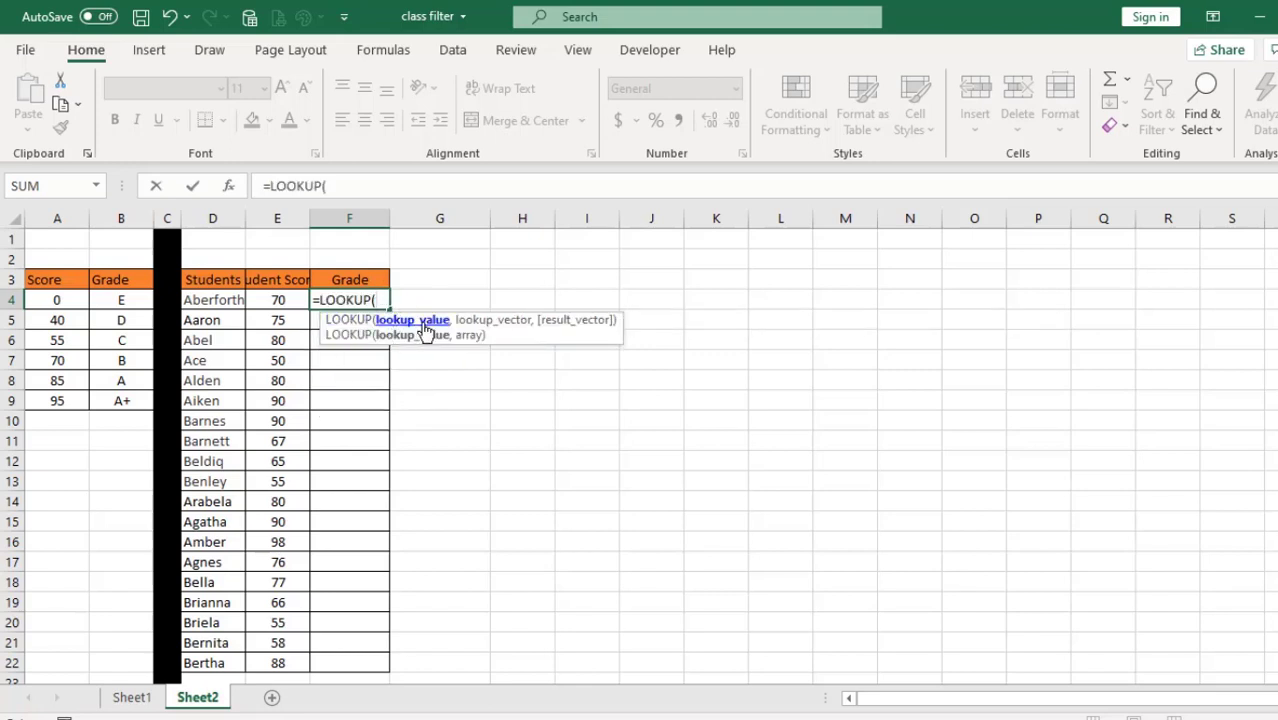
pyautogui.click(289, 299)
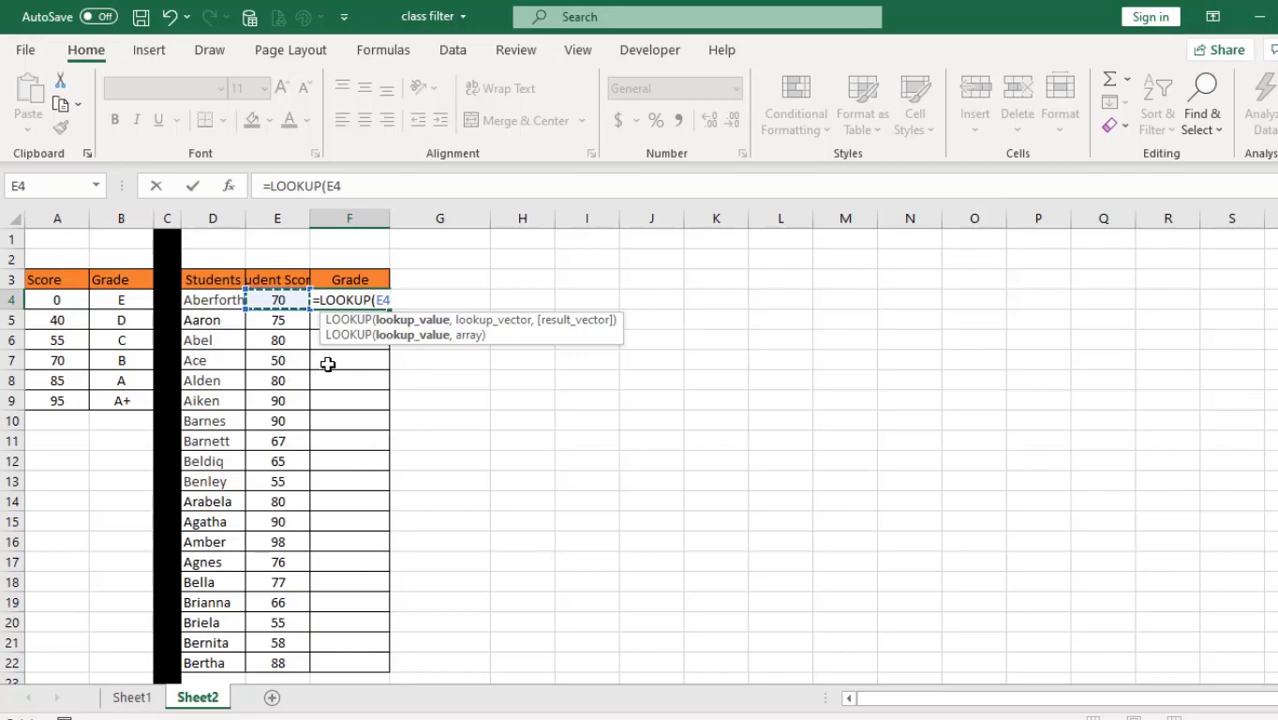
pyautogui.write(',')
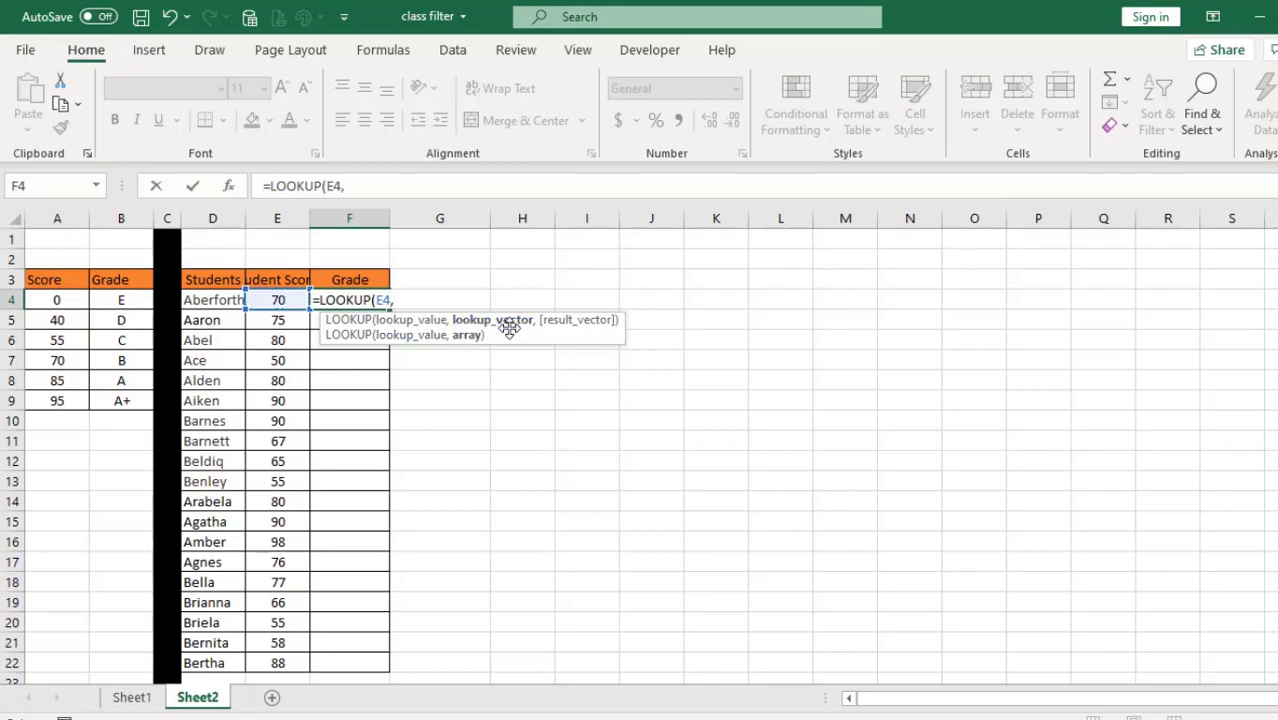
pyautogui.moveTo(44, 300); pyautogui.dragTo(32, 400)
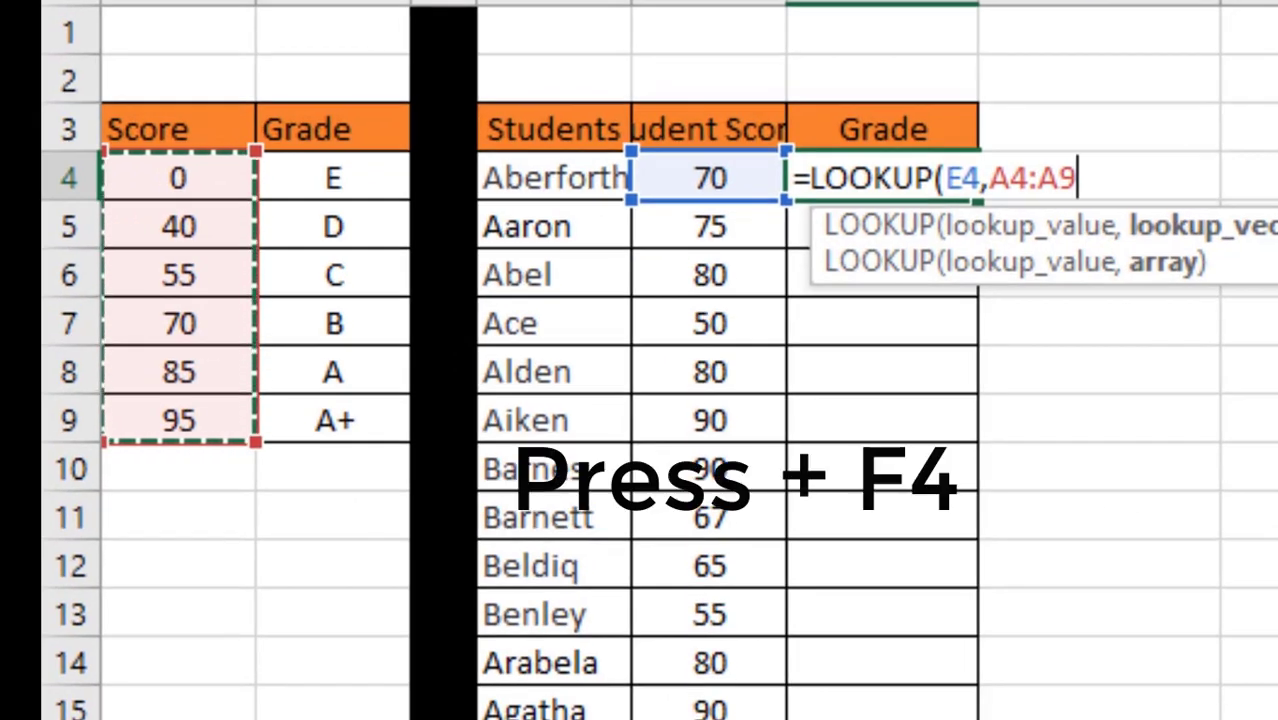
pyautogui.press('F4')
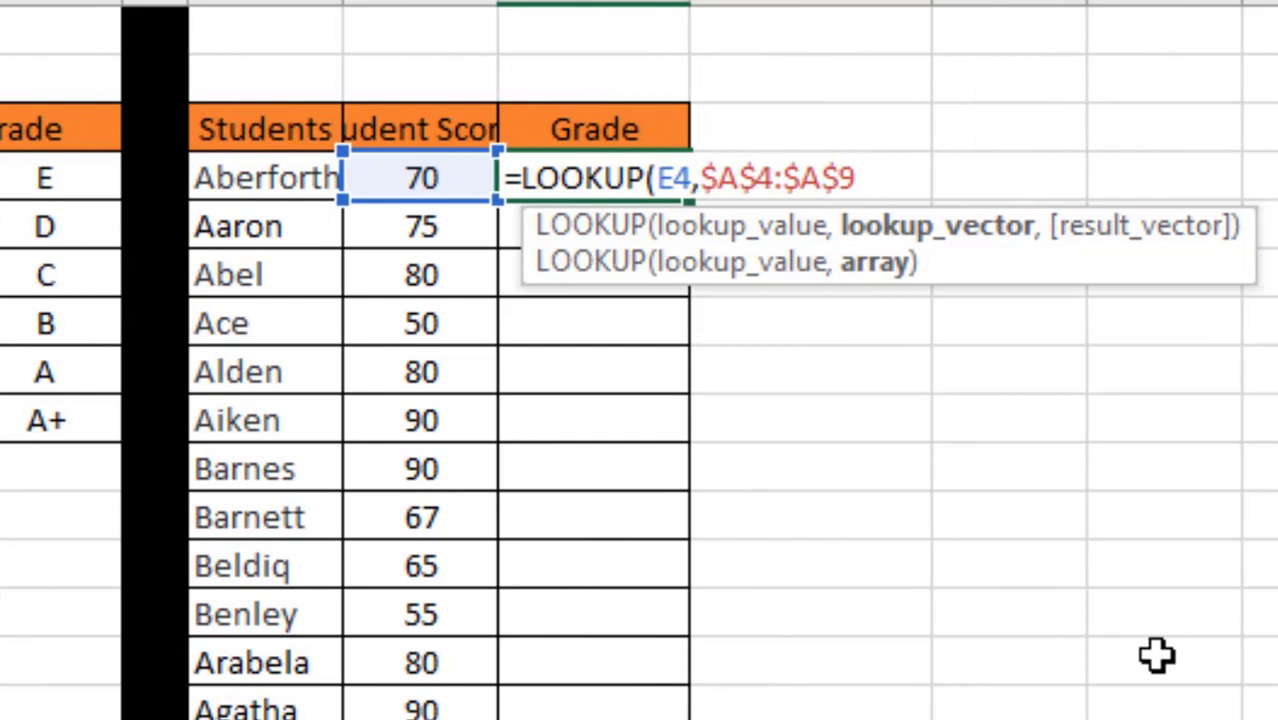
pyautogui.write(',')
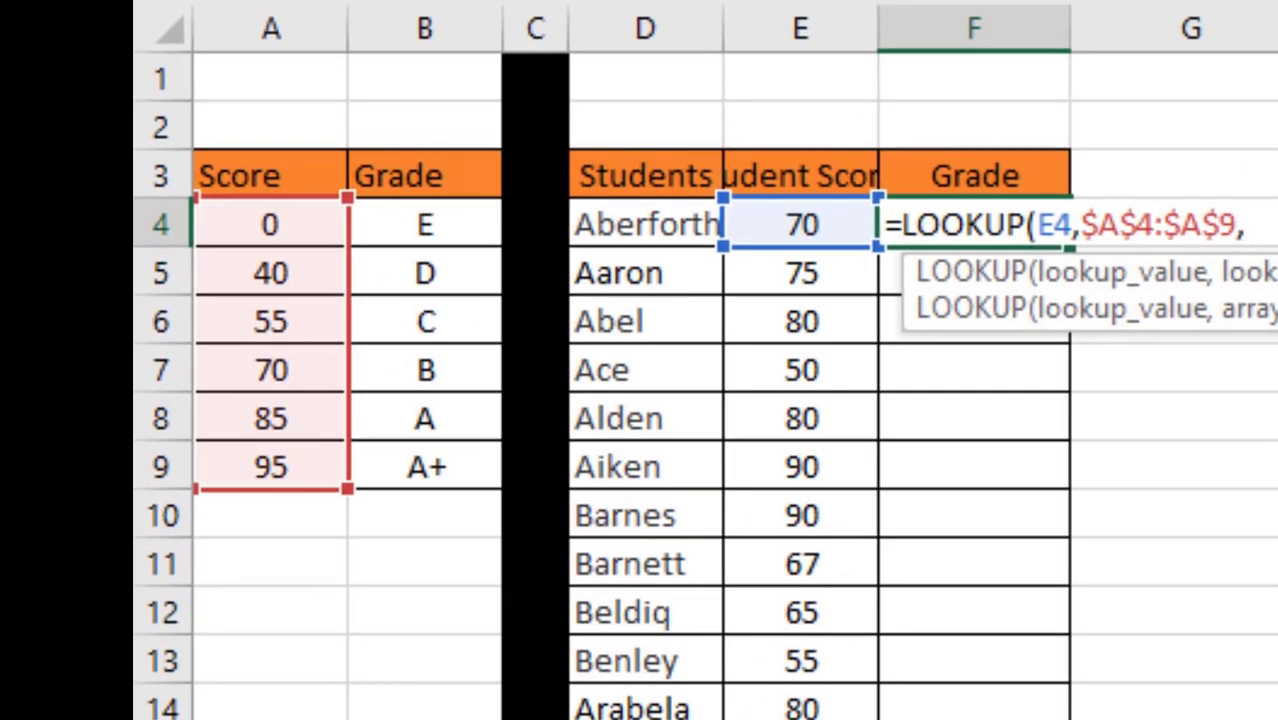
pyautogui.moveTo(419, 217); pyautogui.dragTo(435, 462)
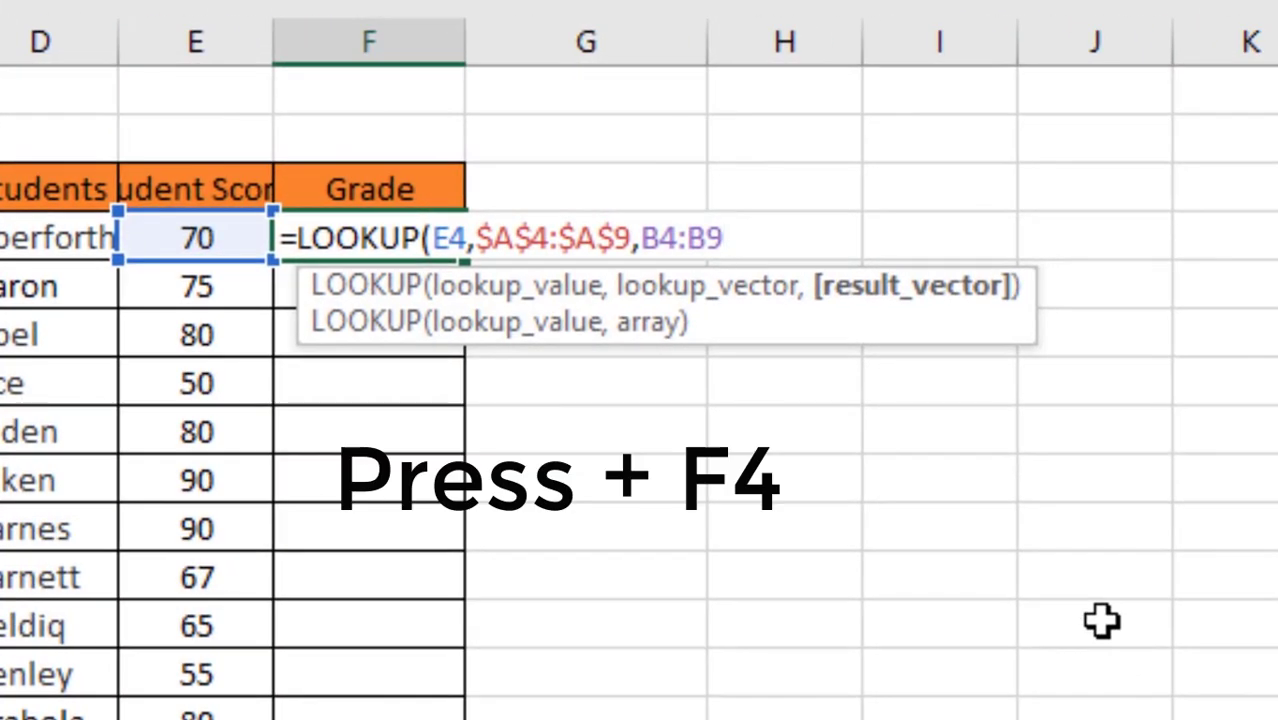
pyautogui.press('F4')
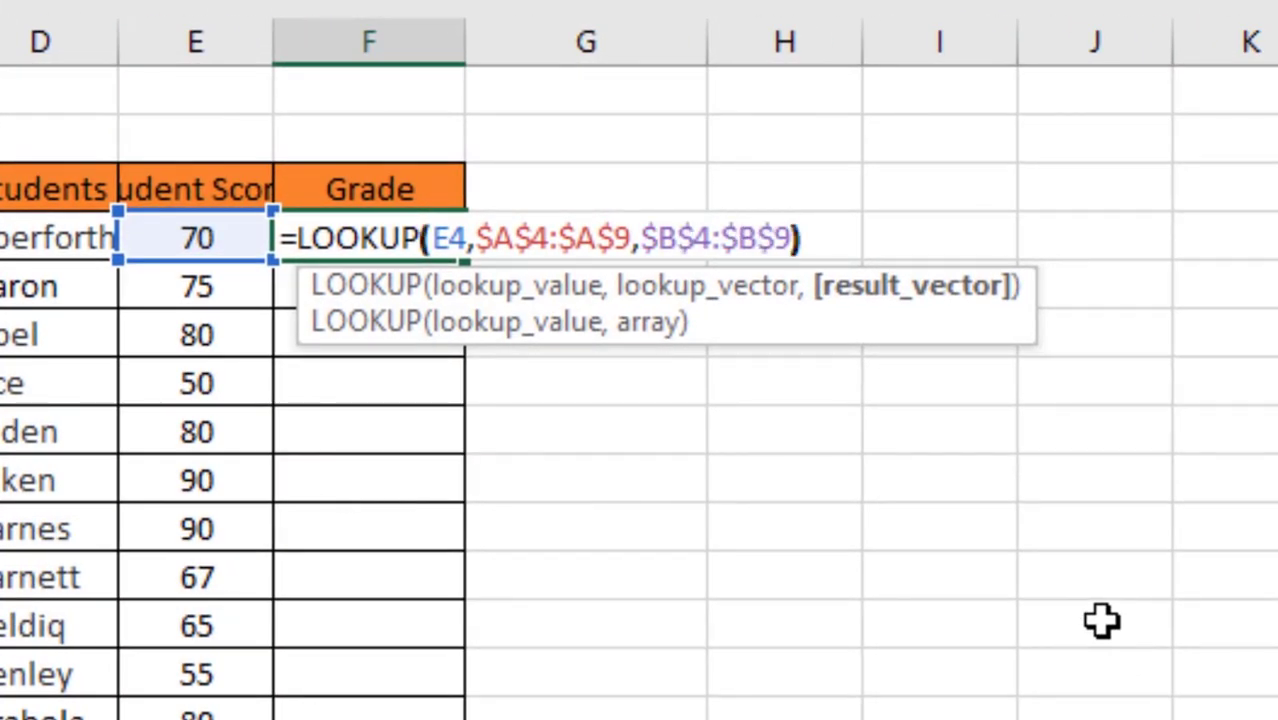
pyautogui.press('Return')
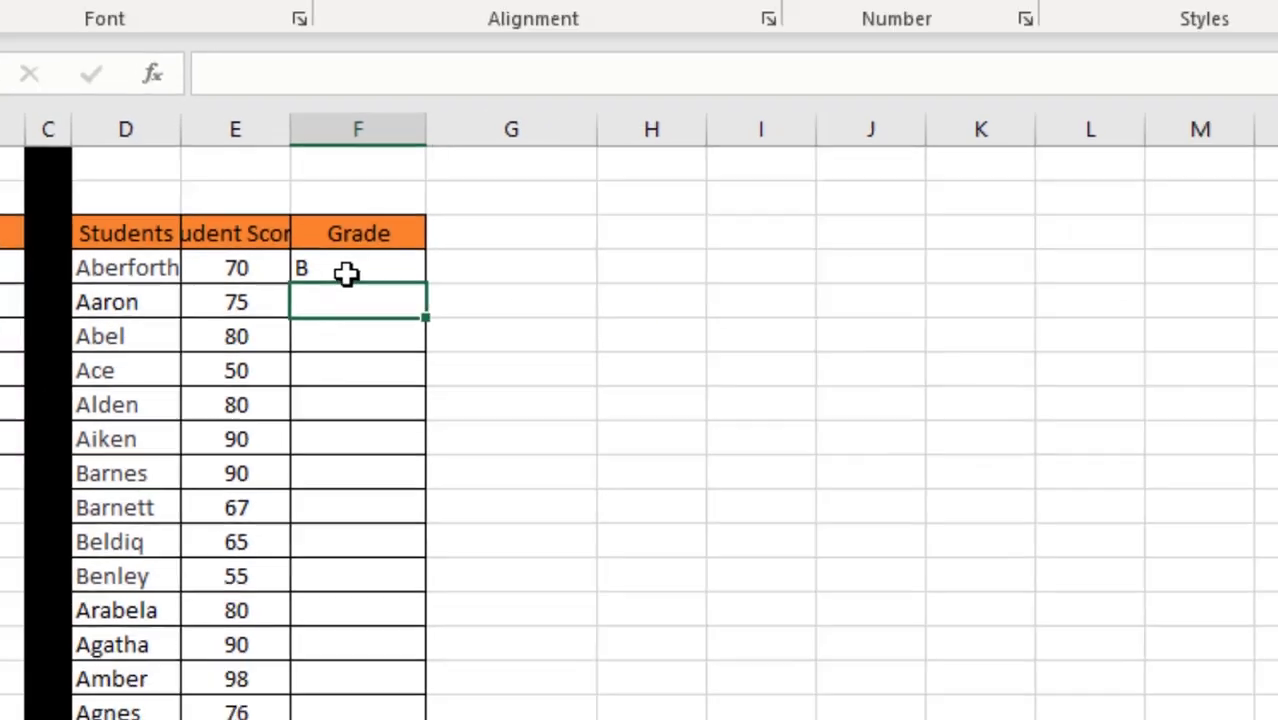
# Step: Fill the LOOKUP formula from F4 down the Grade column to F22
pyautogui.click(420, 245)
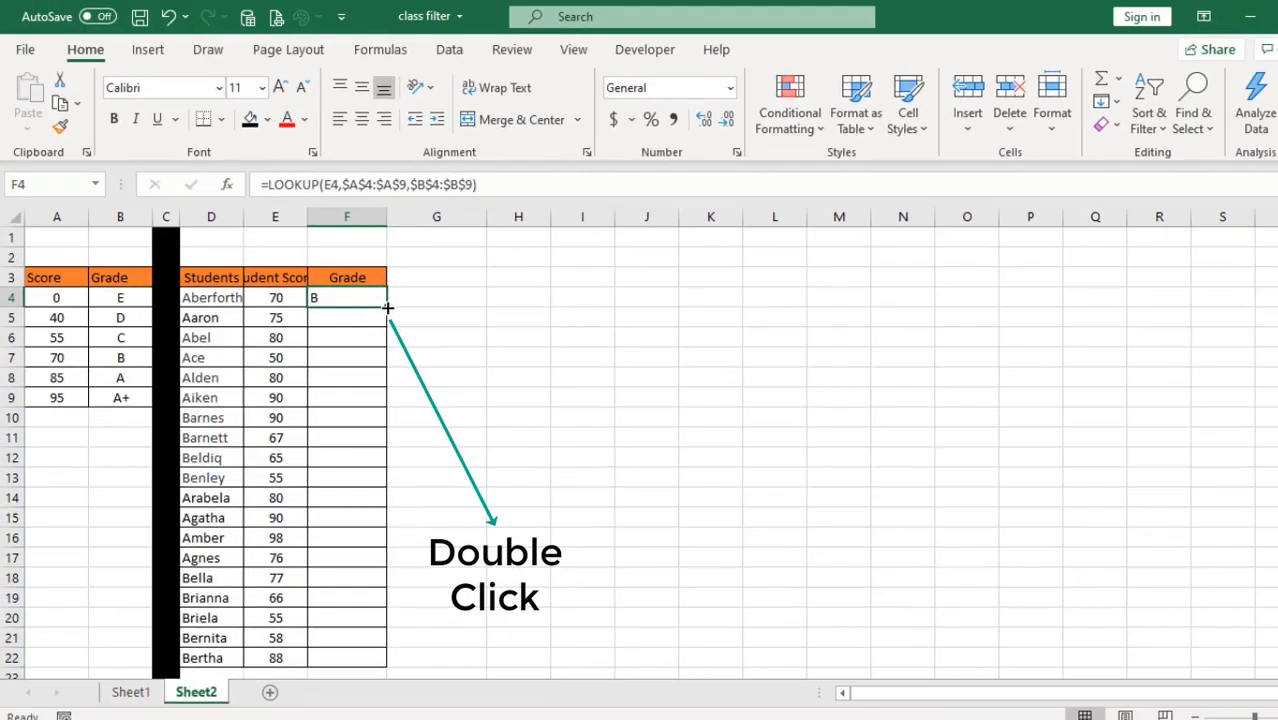
pyautogui.doubleClick(388, 308)
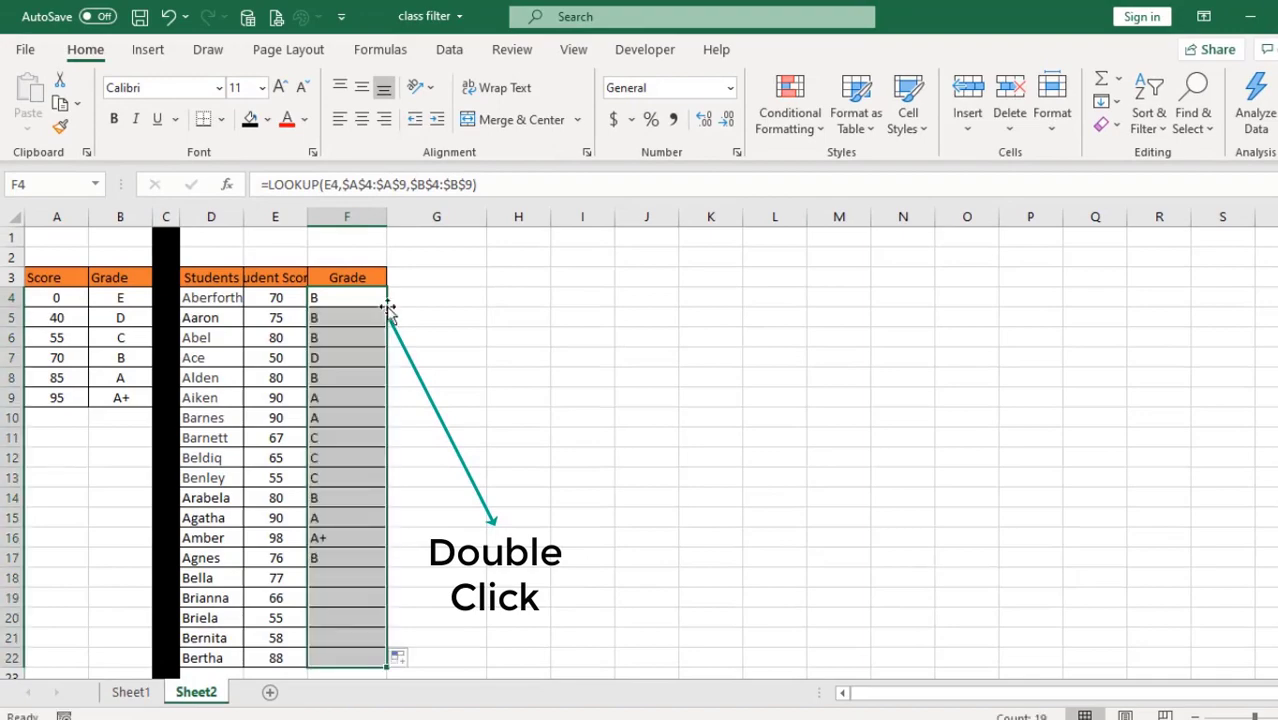
pyautogui.click(618, 456)
# Step: Check the first students' scores in column E and grades in column F against the score-to-grade table in A4:B9
pyautogui.click(274, 297)
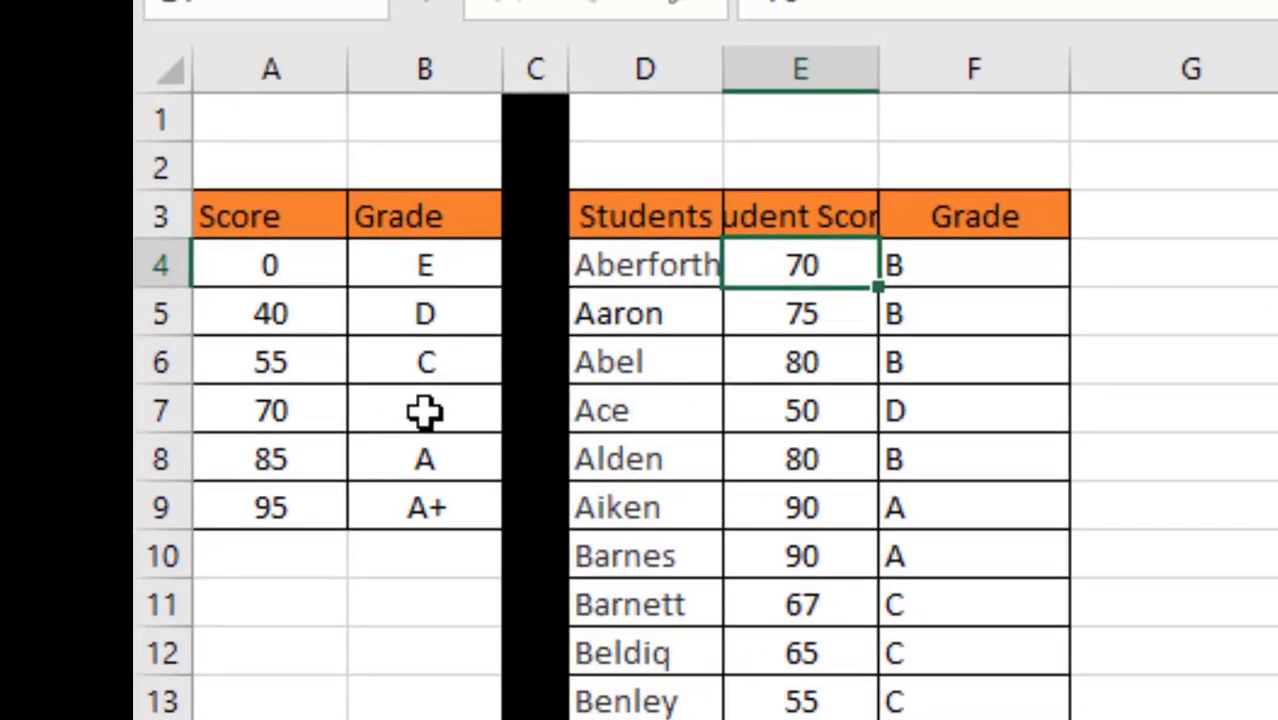
pyautogui.click(151, 362)
pyautogui.click(818, 342)
pyautogui.click(816, 316)
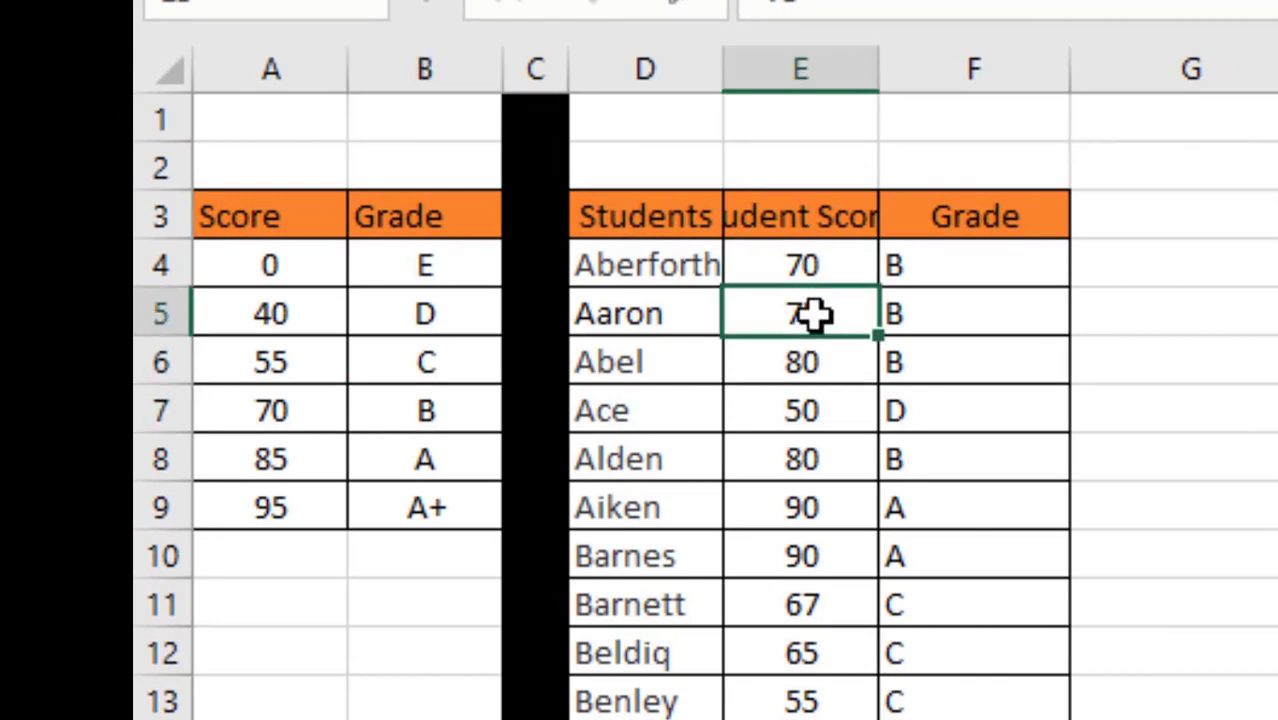
pyautogui.click(435, 406)
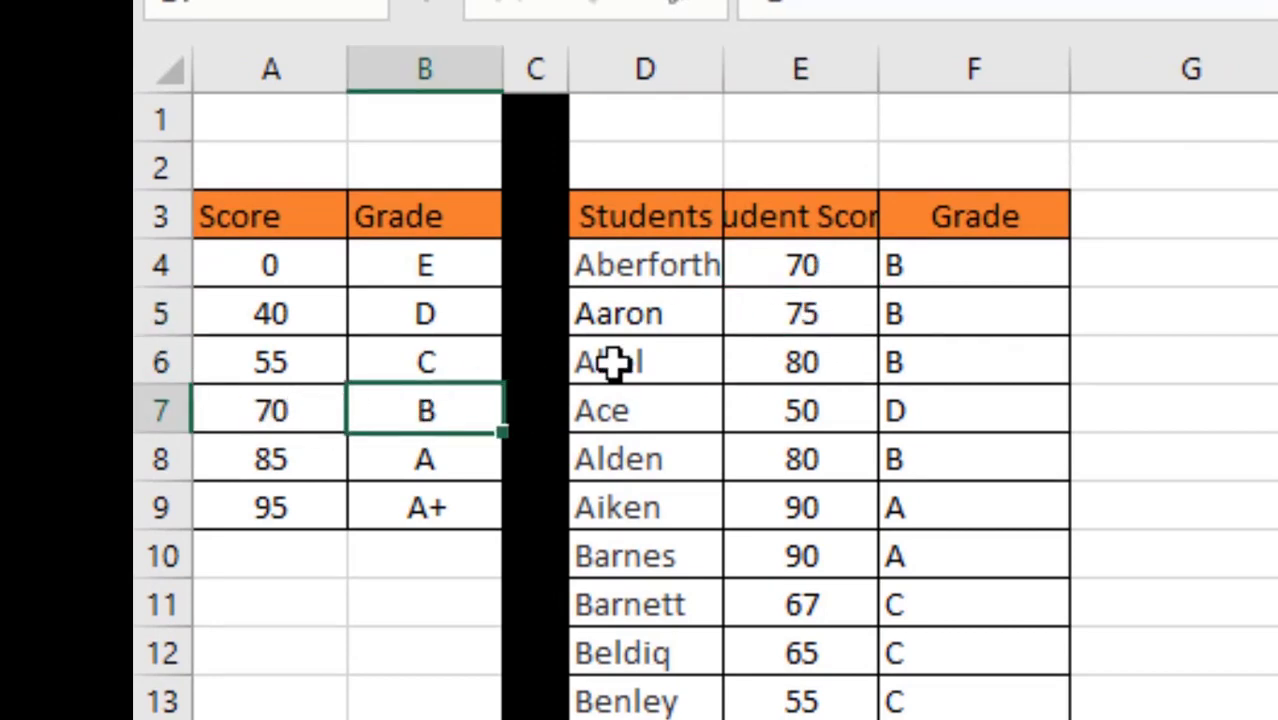
pyautogui.click(807, 307)
pyautogui.click(934, 306)
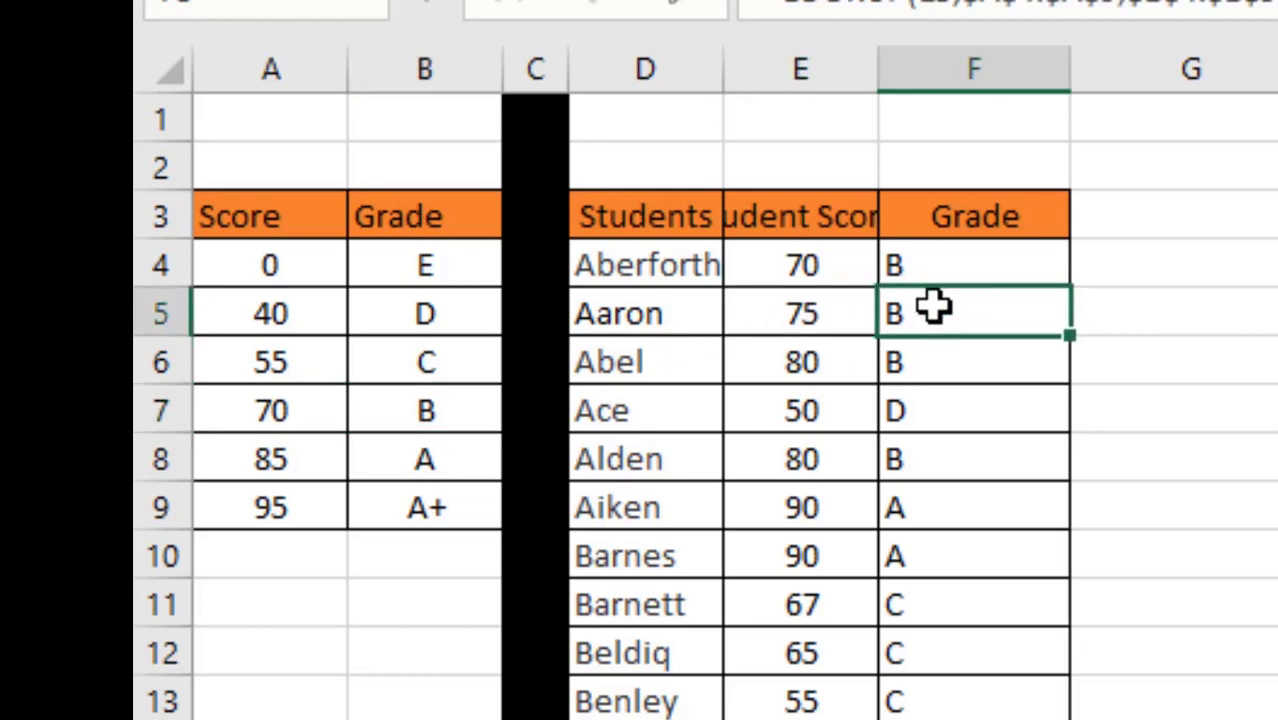
pyautogui.click(802, 368)
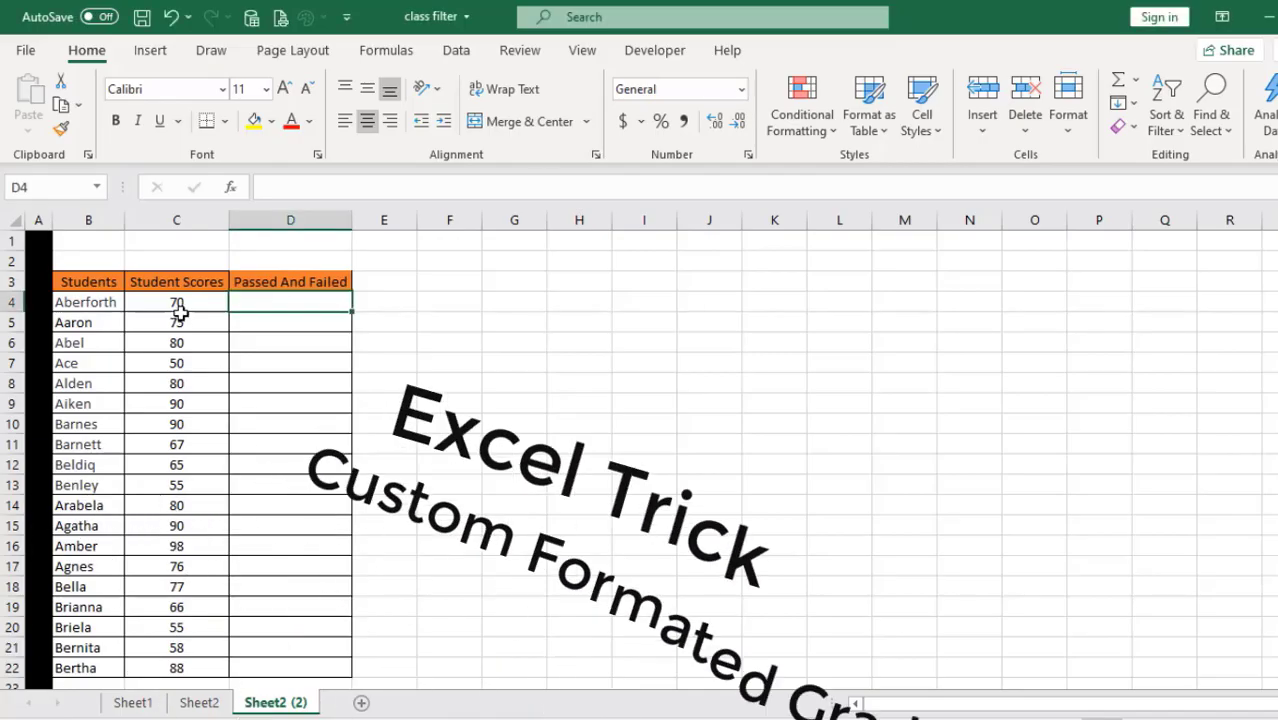
# Step: Copy the student scores in C4:C22 into the Passed And Failed column starting at D4
pyautogui.moveTo(177, 305); pyautogui.dragTo(176, 665)
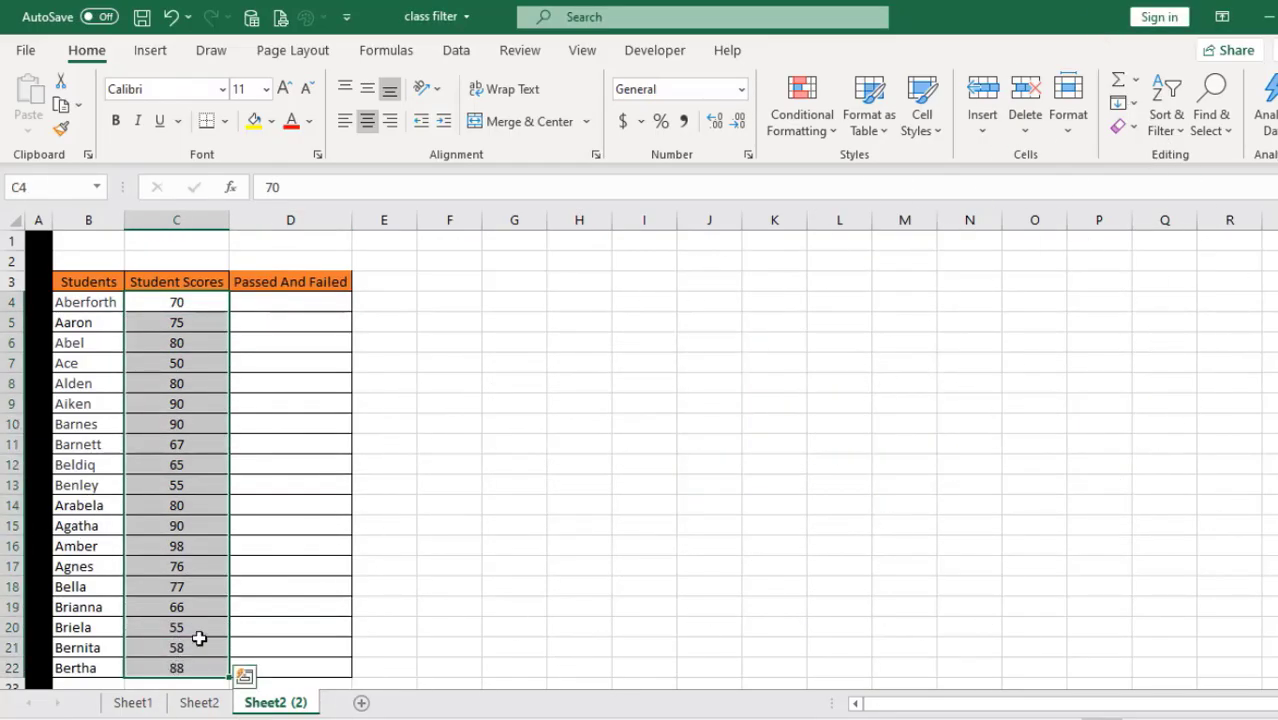
pyautogui.hotkey('ctrl', 'c')
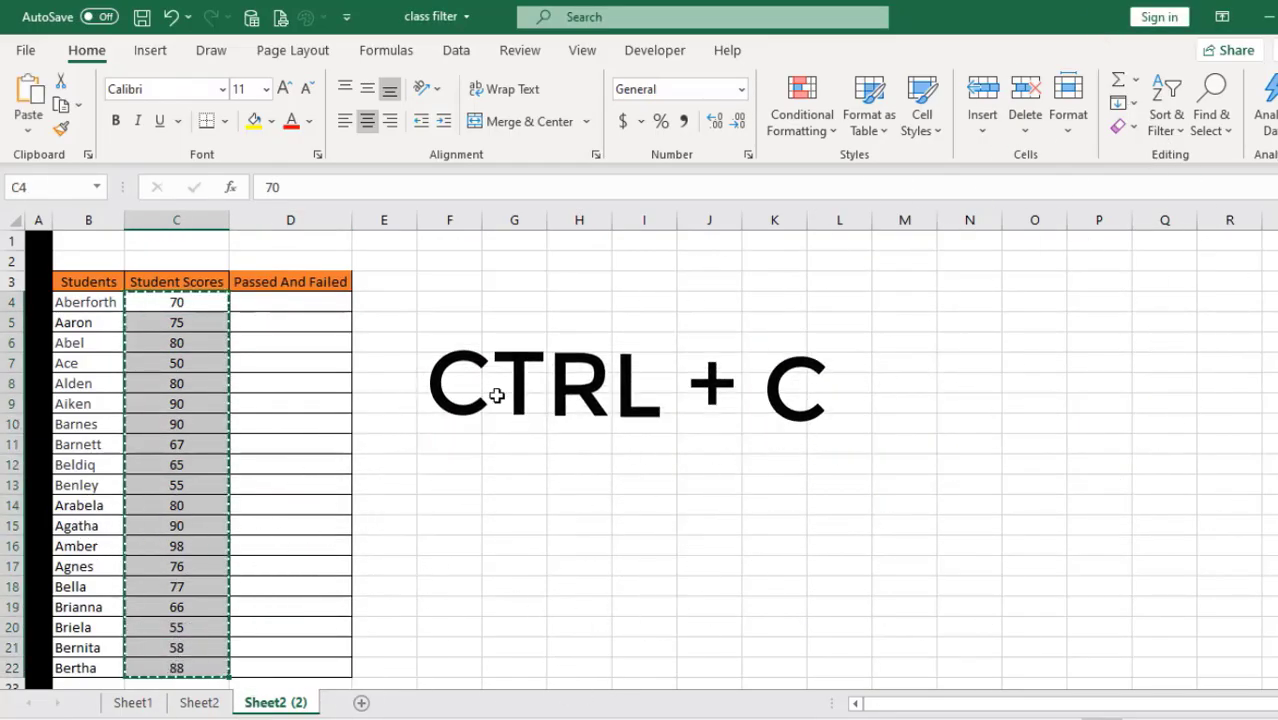
pyautogui.click(302, 301)
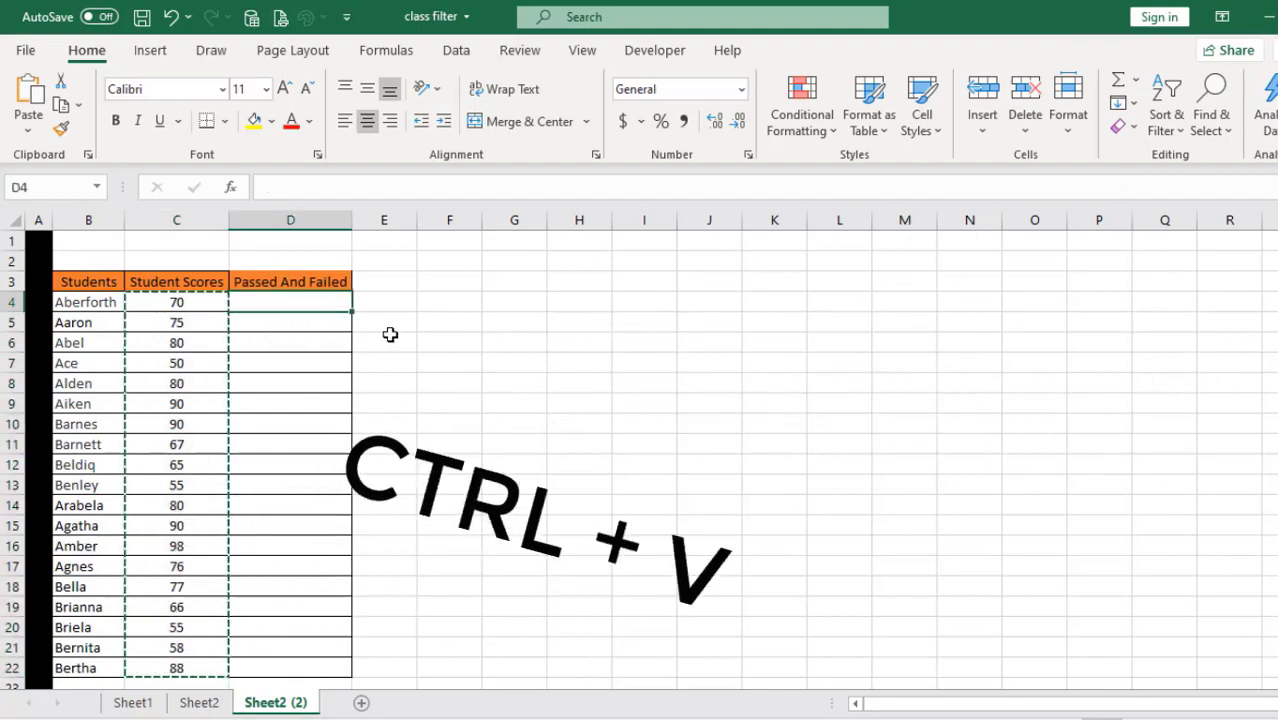
pyautogui.hotkey('ctrl', 'v')
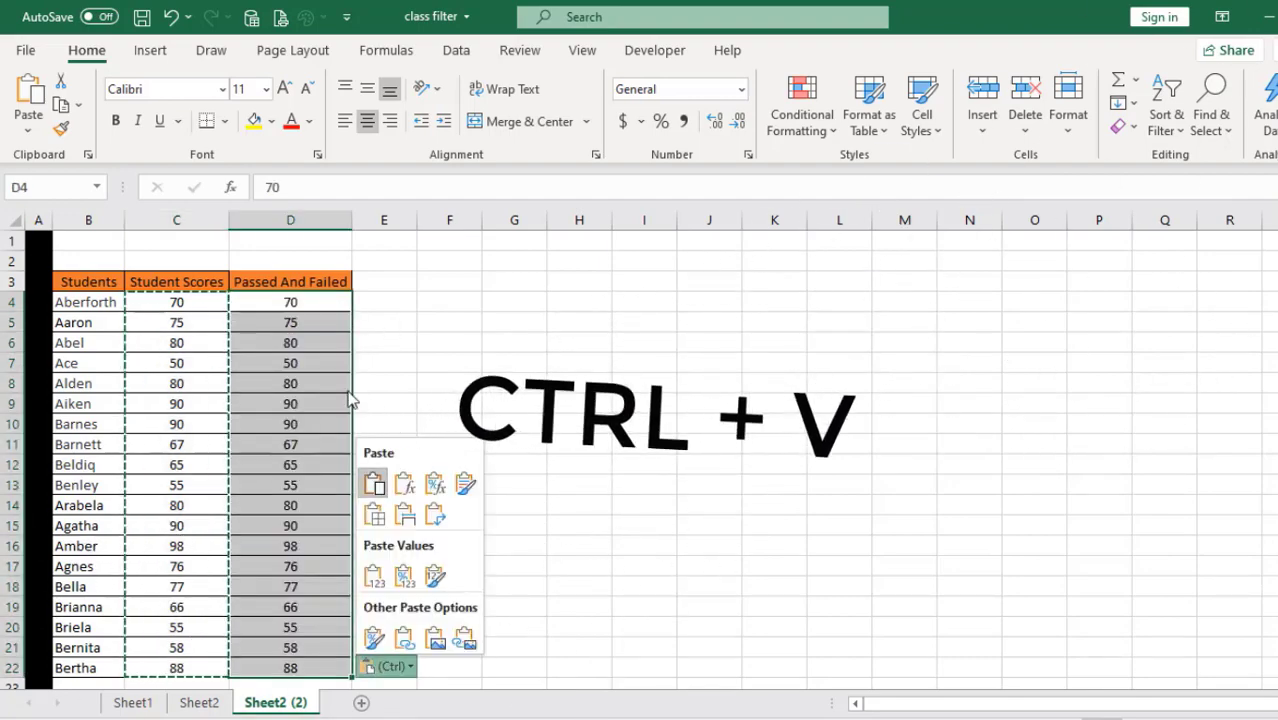
# Step: Replace the General format of the scores in D4:D22 with a custom number format code starting [RED][<=60]"FAILED";[GREEN]
pyautogui.rightClick(325, 348)
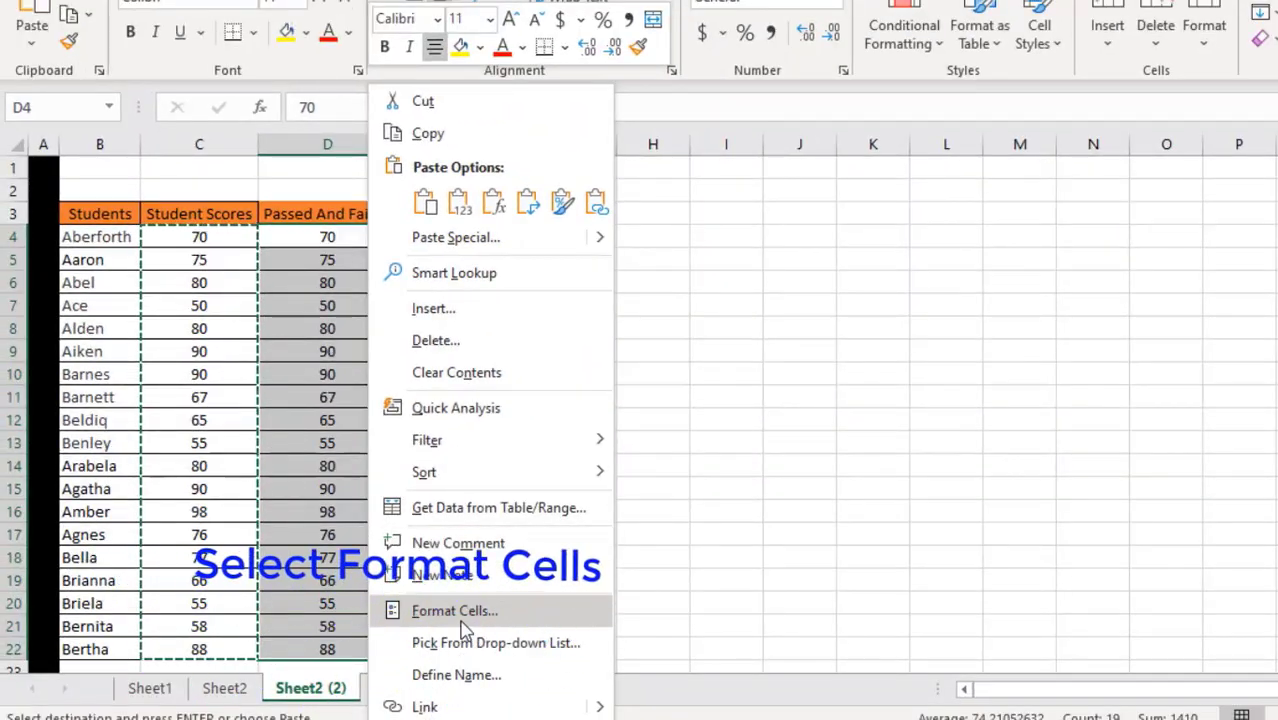
pyautogui.click(462, 621)
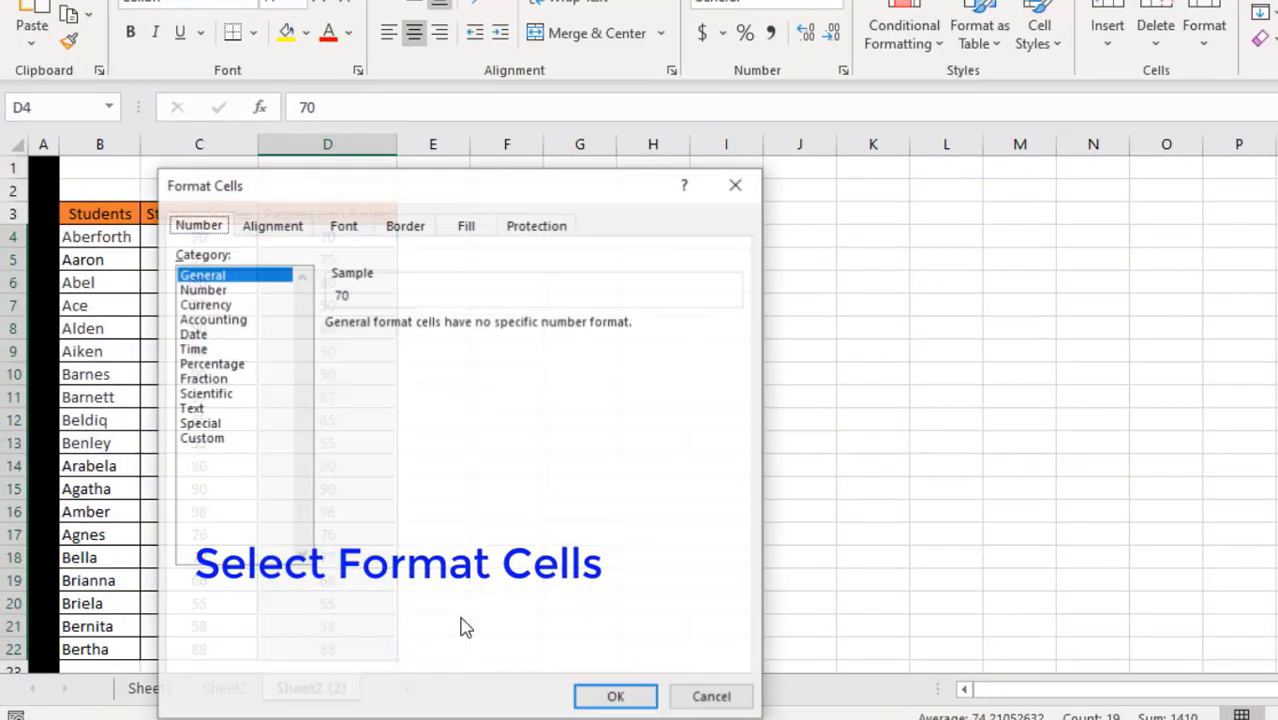
pyautogui.click(230, 438)
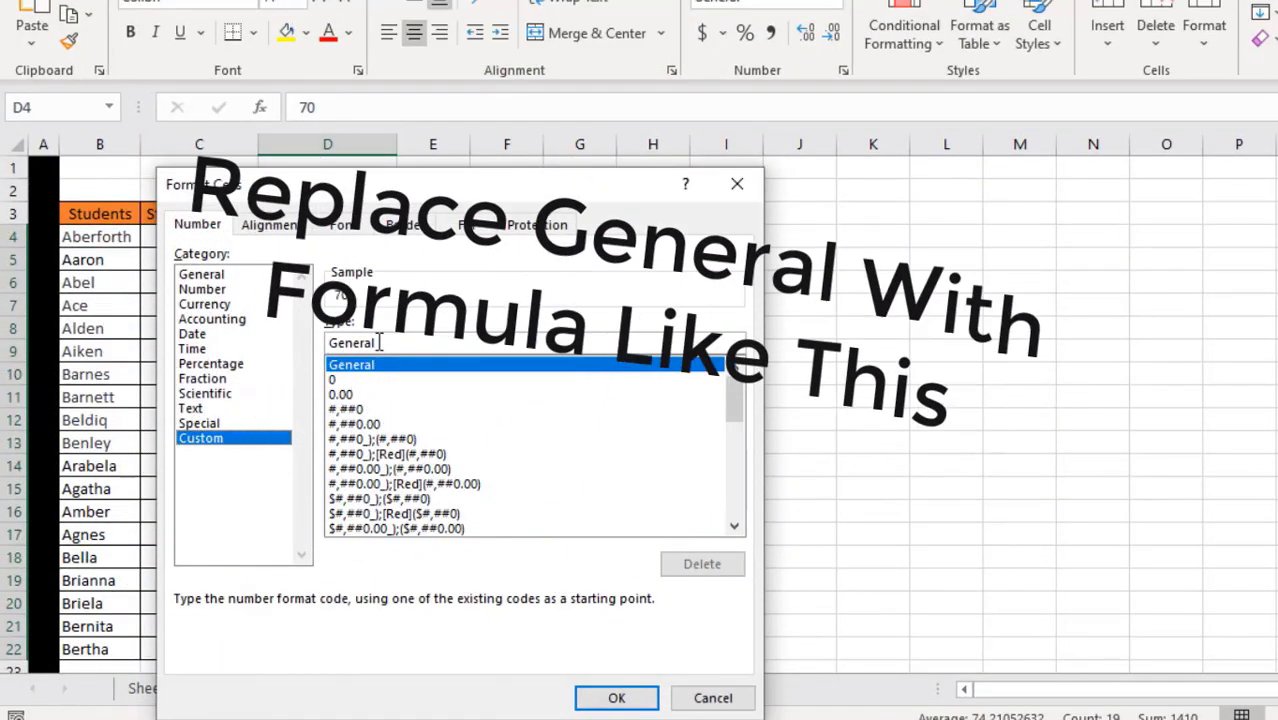
pyautogui.moveTo(355, 346); pyautogui.dragTo(314, 347)
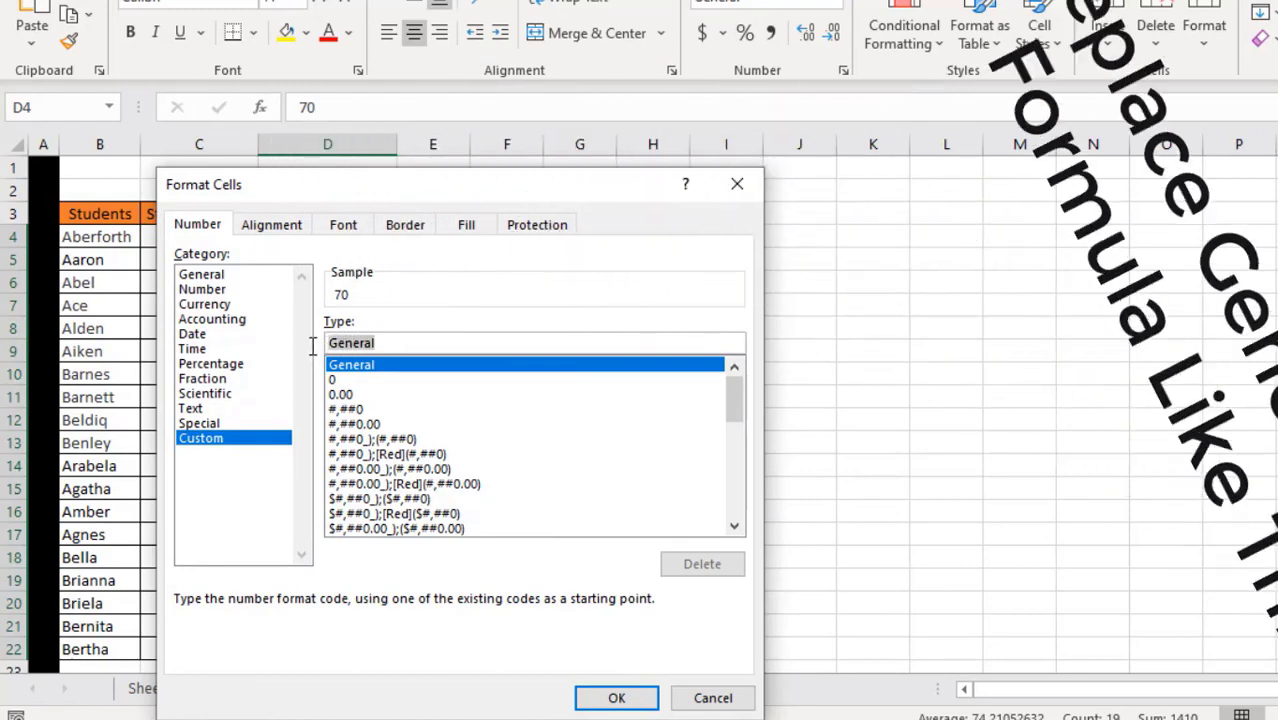
pyautogui.press('BackSpace')
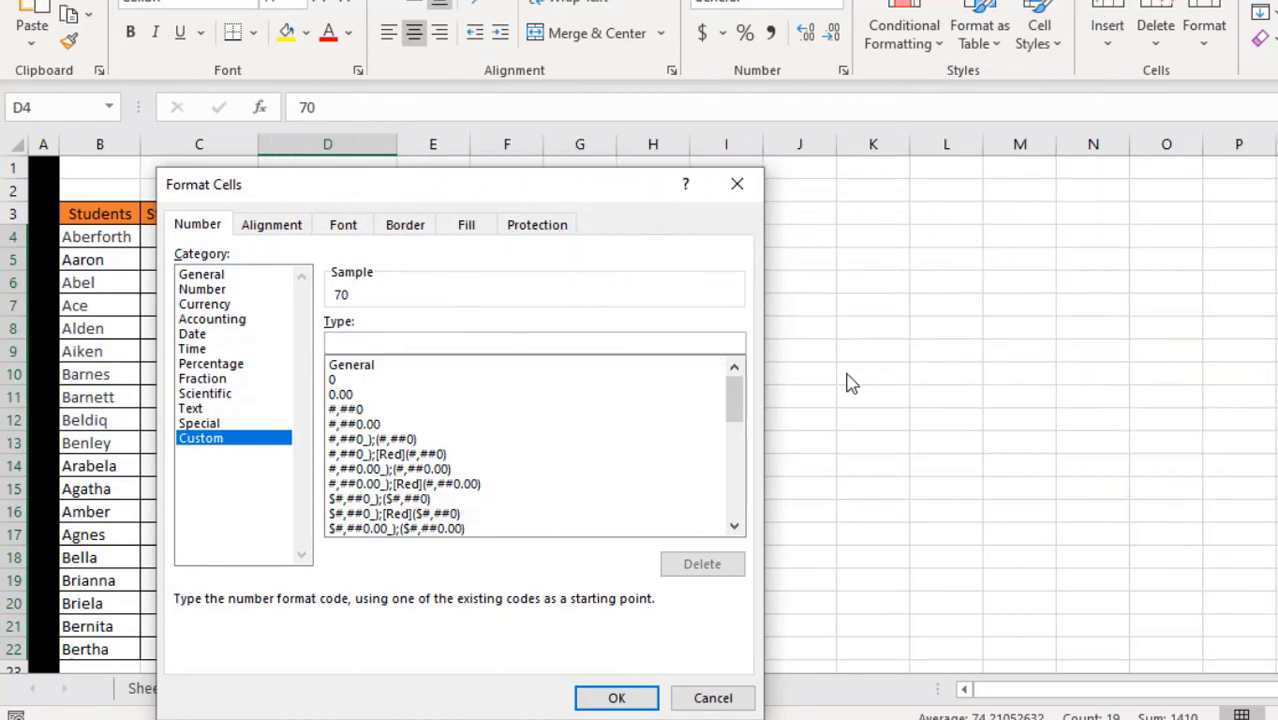
pyautogui.write('[RED]')
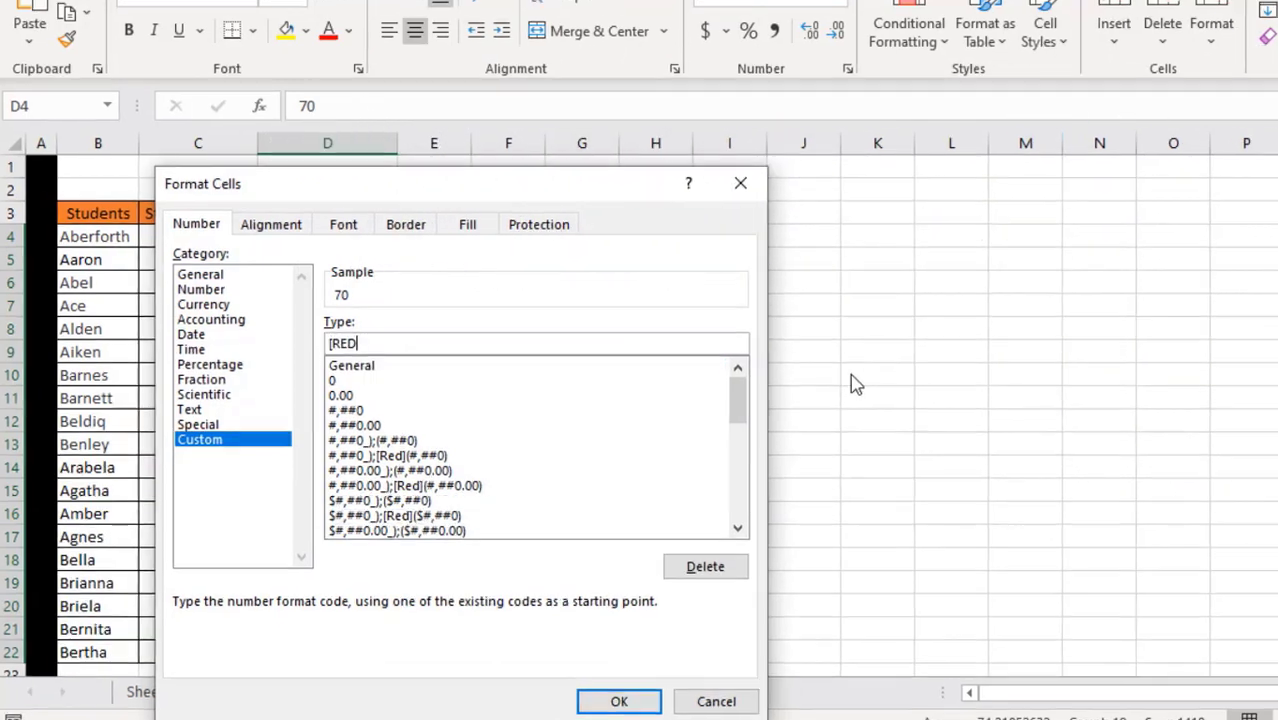
pyautogui.write('[')
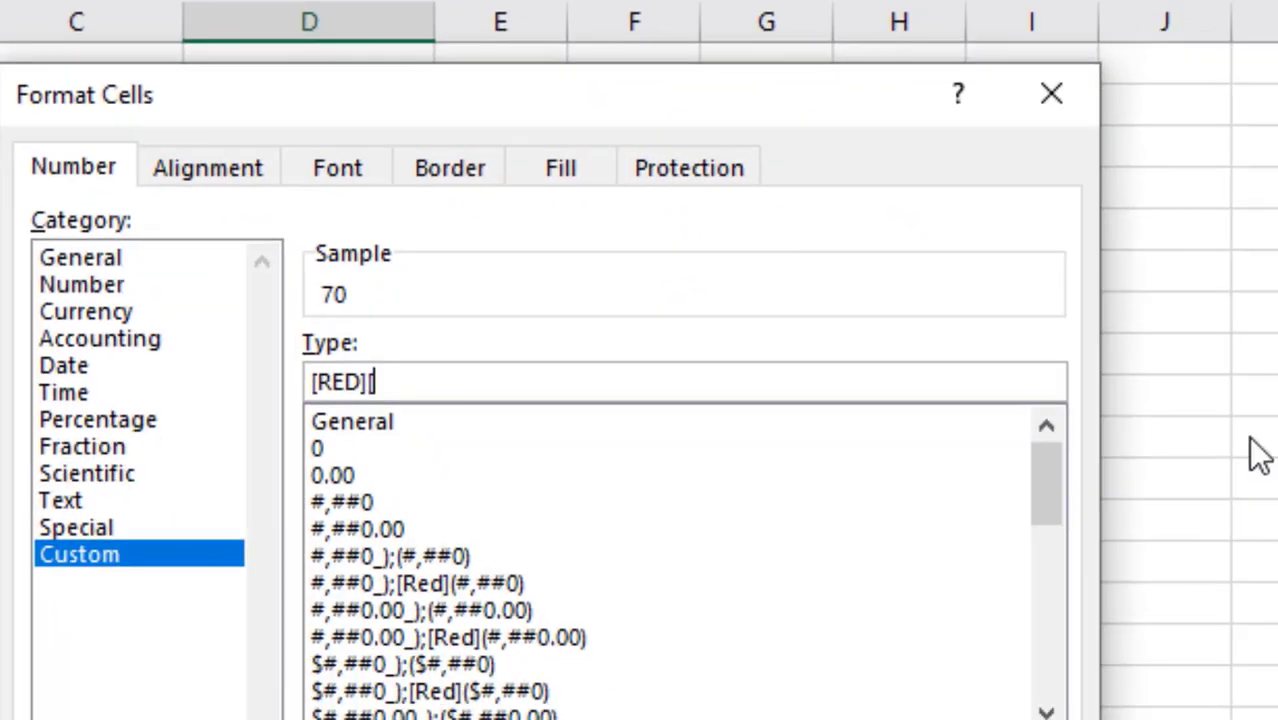
pyautogui.write('<=')
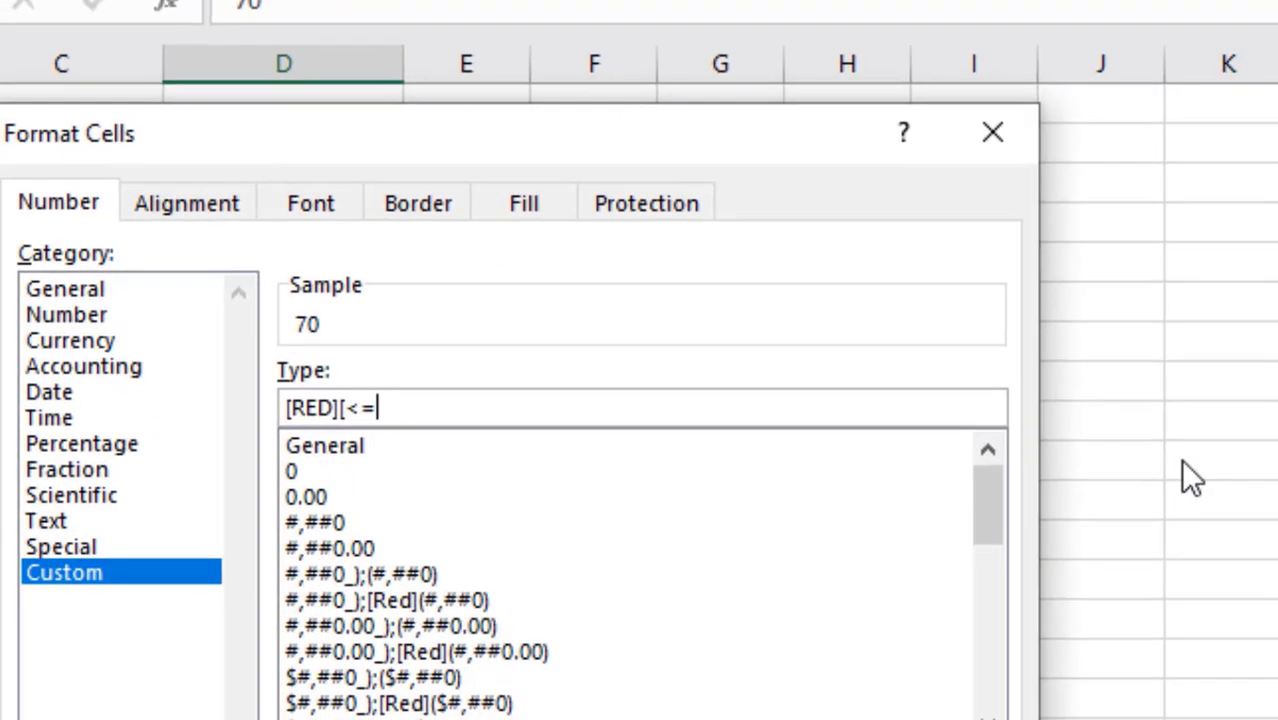
pyautogui.write('60]"FAILE')
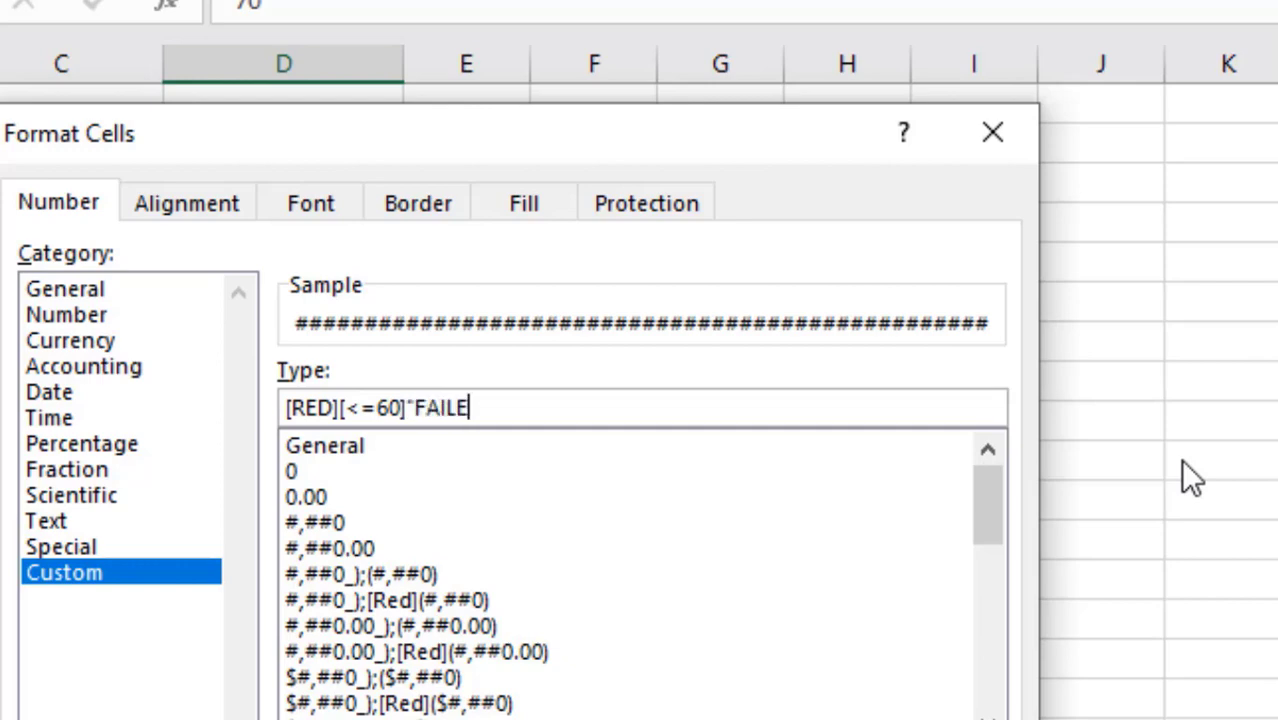
pyautogui.write('D";[GREEN][')
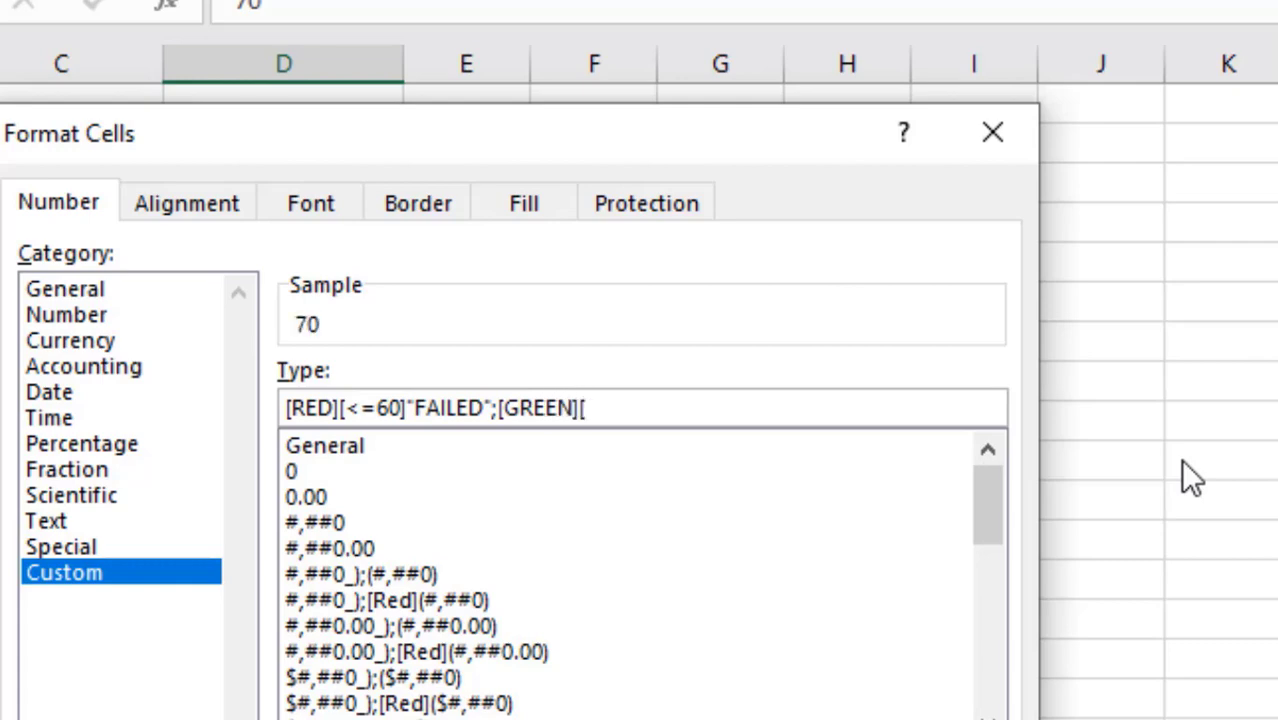
# Step: Complete the custom format code with the green condition [>=61]"PASSED" and apply it to D4:D22
pyautogui.write('>=')
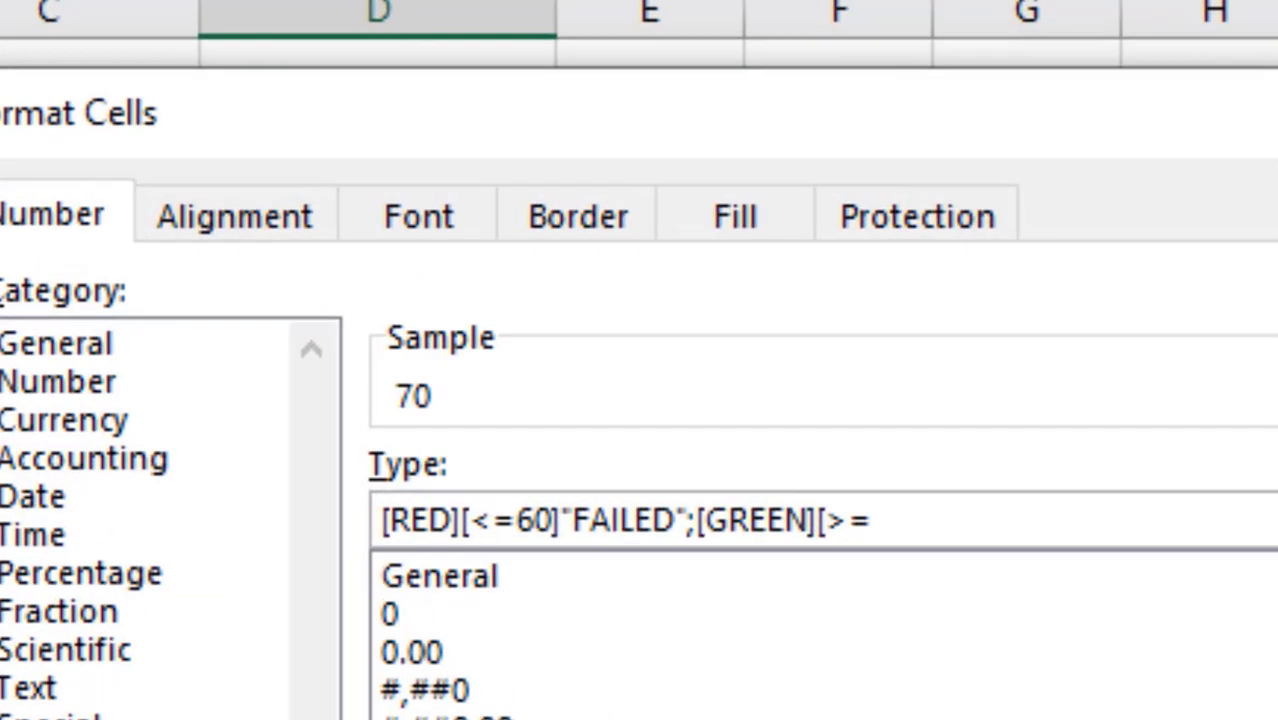
pyautogui.write('61')
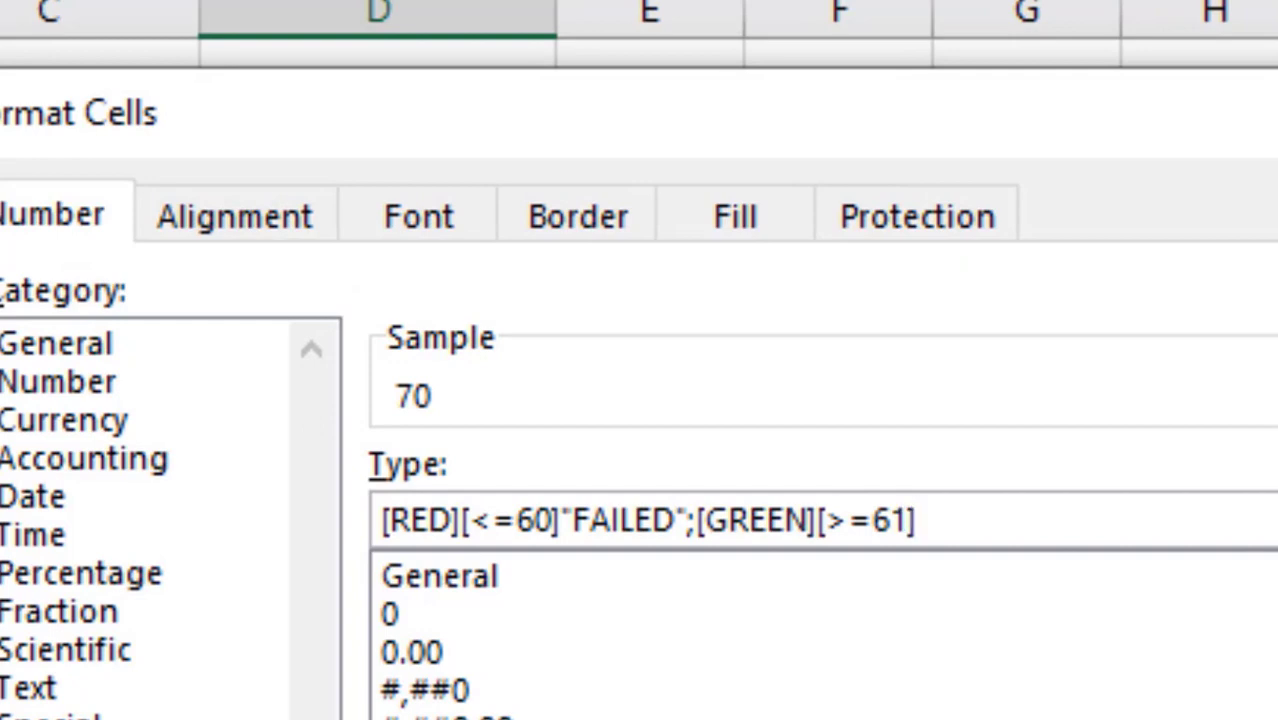
pyautogui.write(']"PASSED')
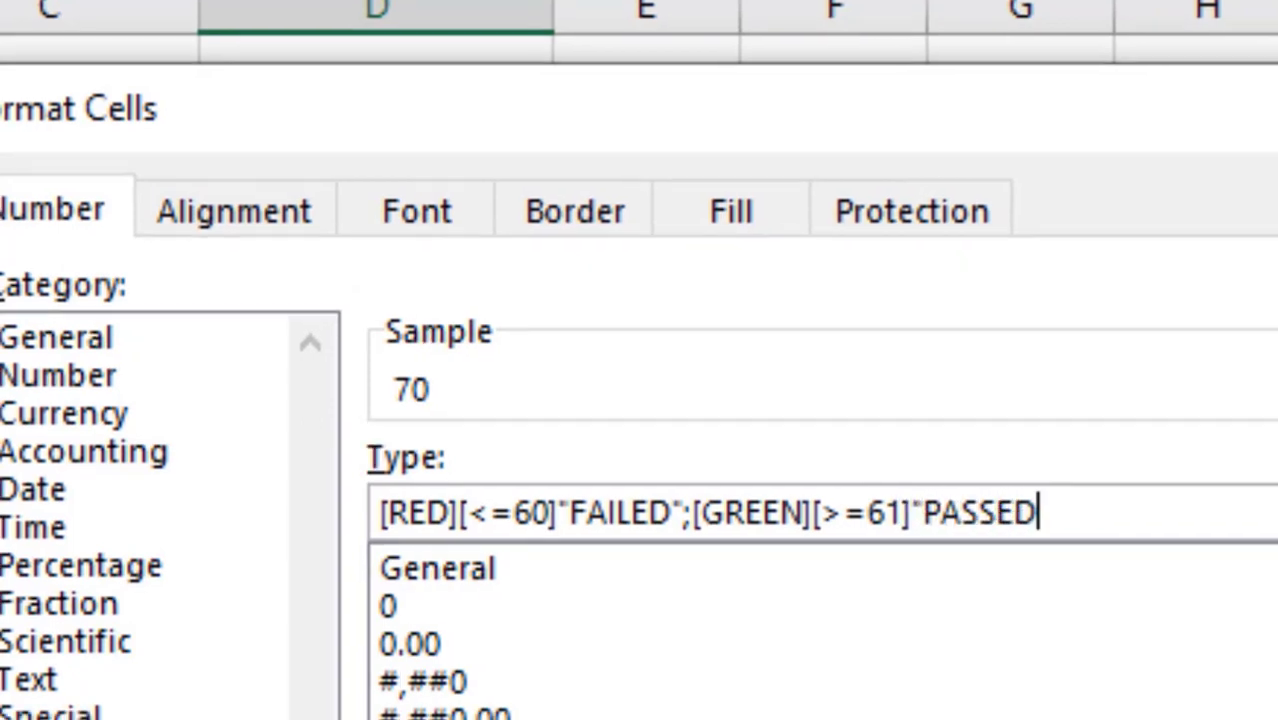
pyautogui.write('"')
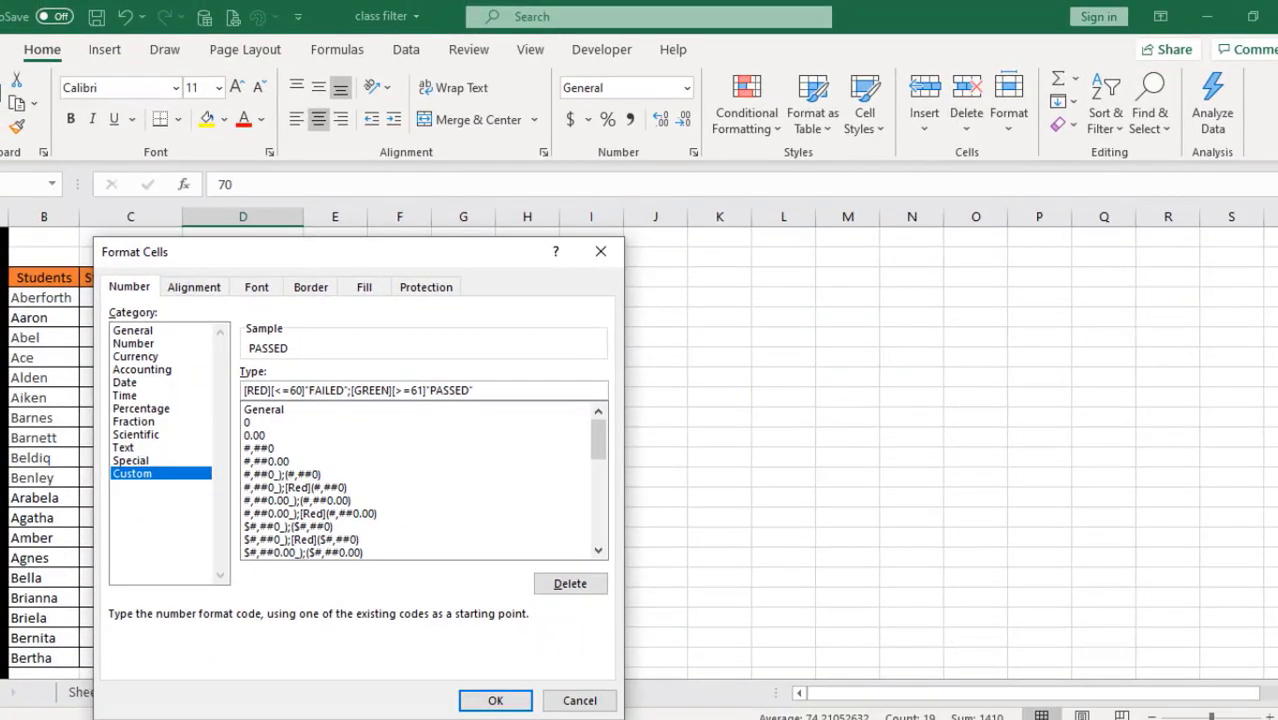
pyautogui.click(503, 708)
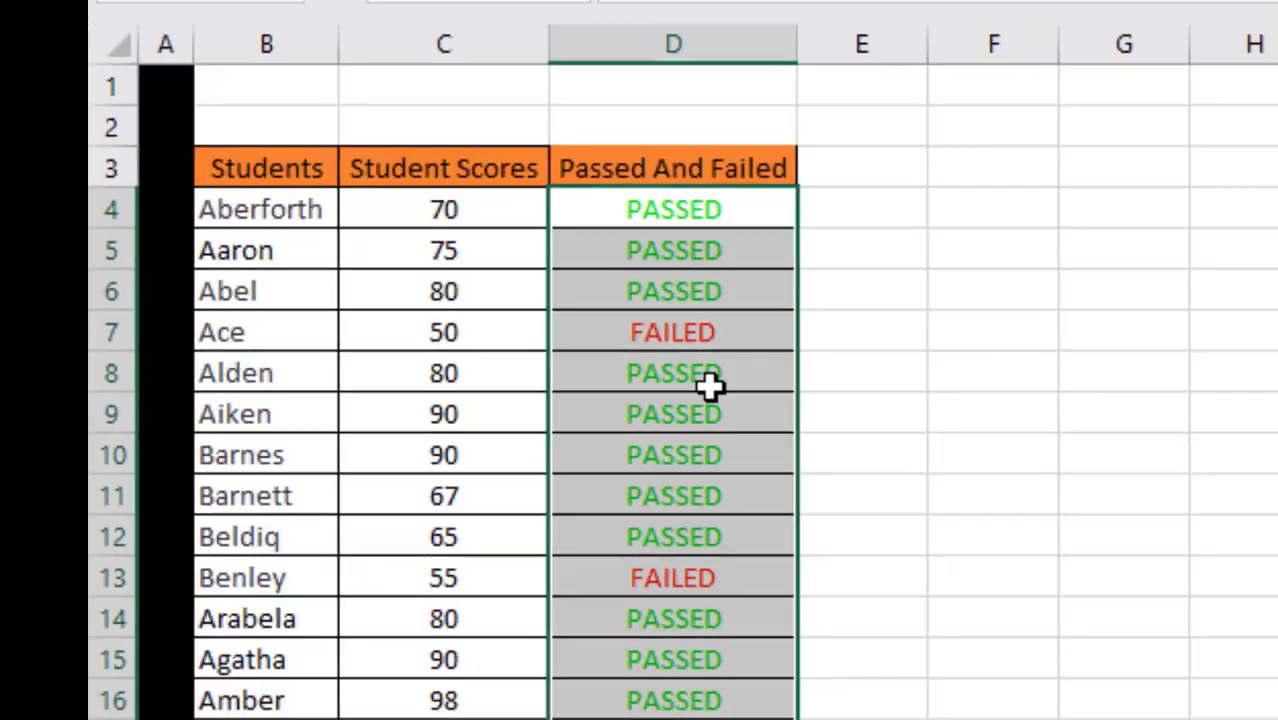
# Step: Check the Passed And Failed results in column D against the student scores in column C
pyautogui.click(700, 332)
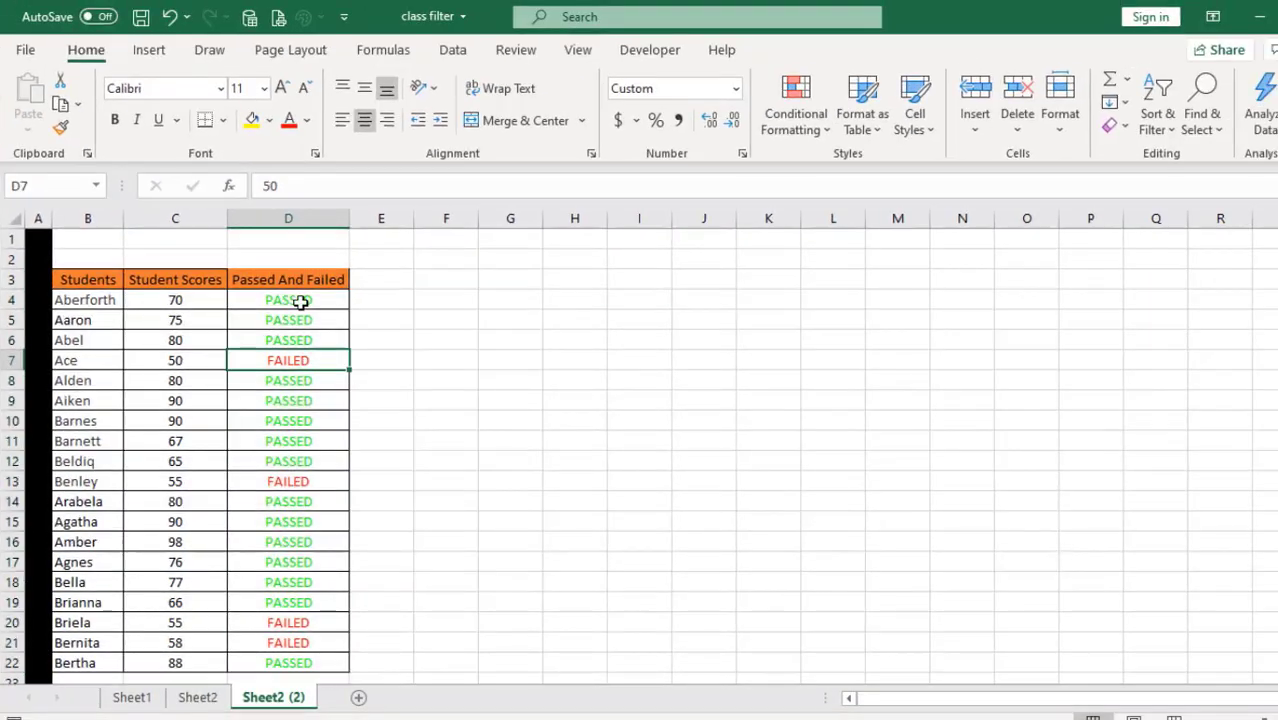
pyautogui.scroll(-2, 308, 400)
pyautogui.scroll(2, 308, 402)
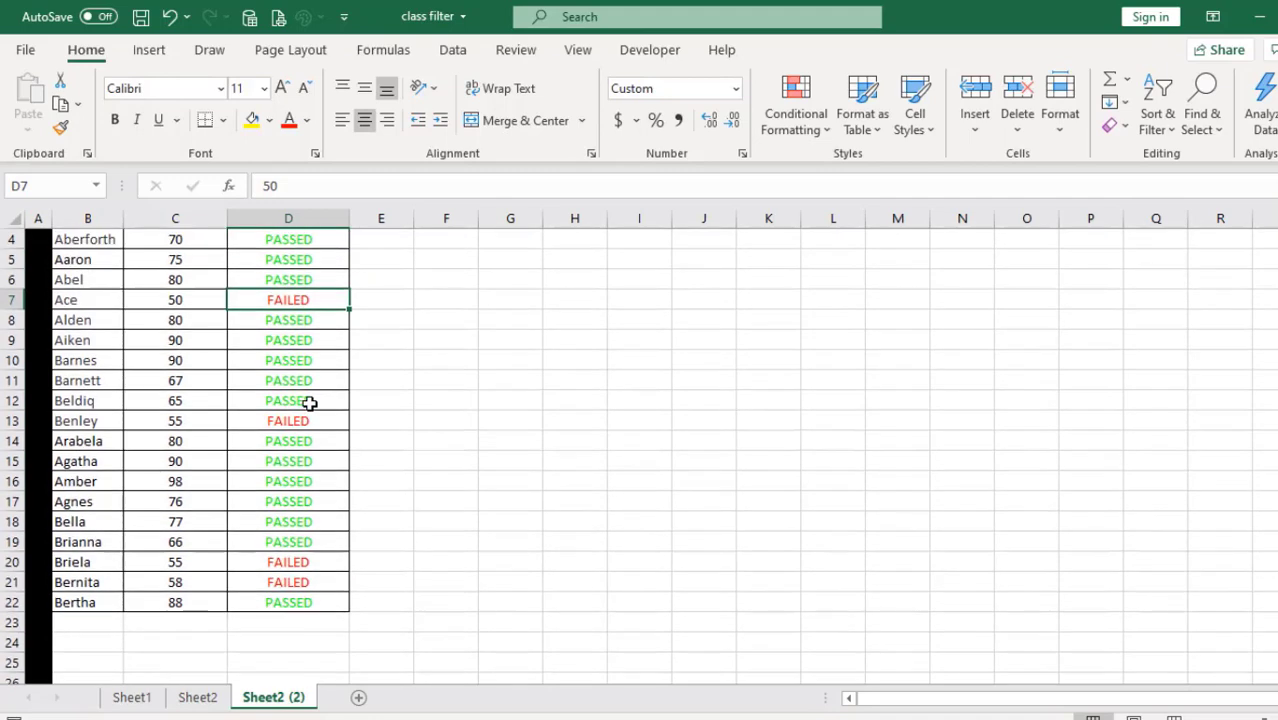
pyautogui.scroll(-1, 310, 402)
pyautogui.click(265, 421)
pyautogui.click(270, 301)
pyautogui.click(300, 582)
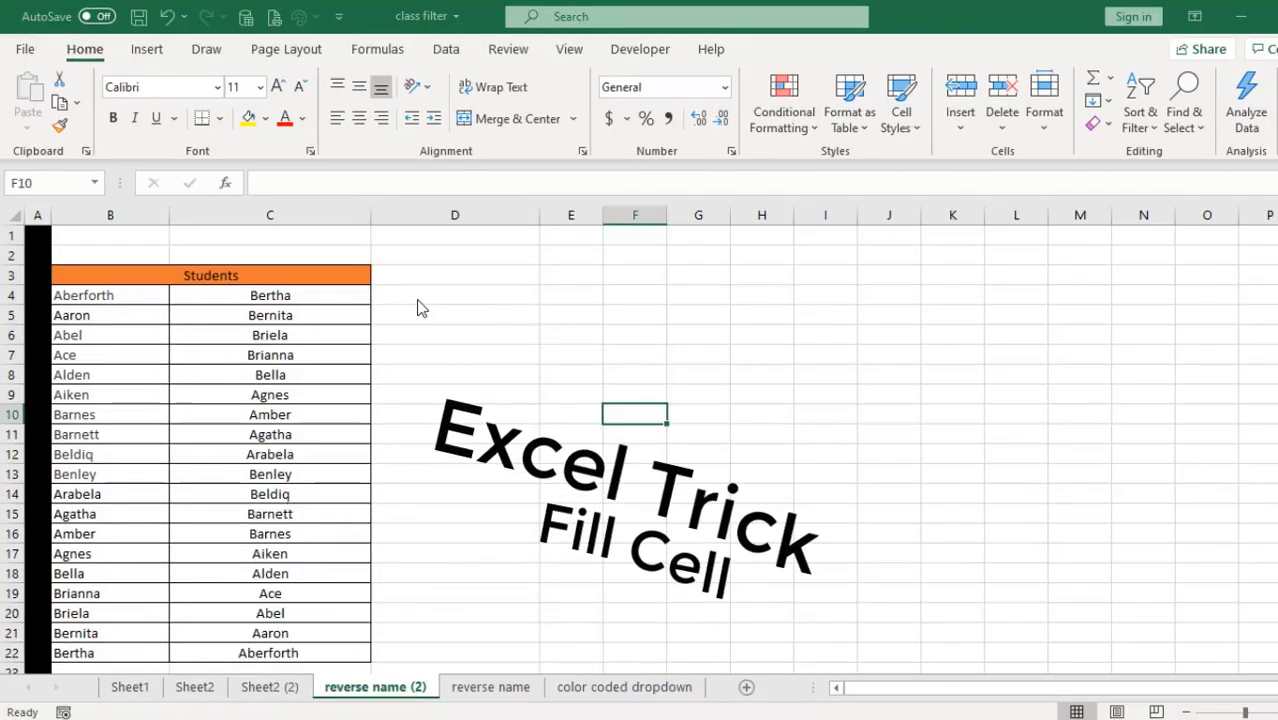
# Step: Enter the first two students' combined names from columns B and C in D4 and D5 of the reverse name (2) sheet
pyautogui.click(417, 298)
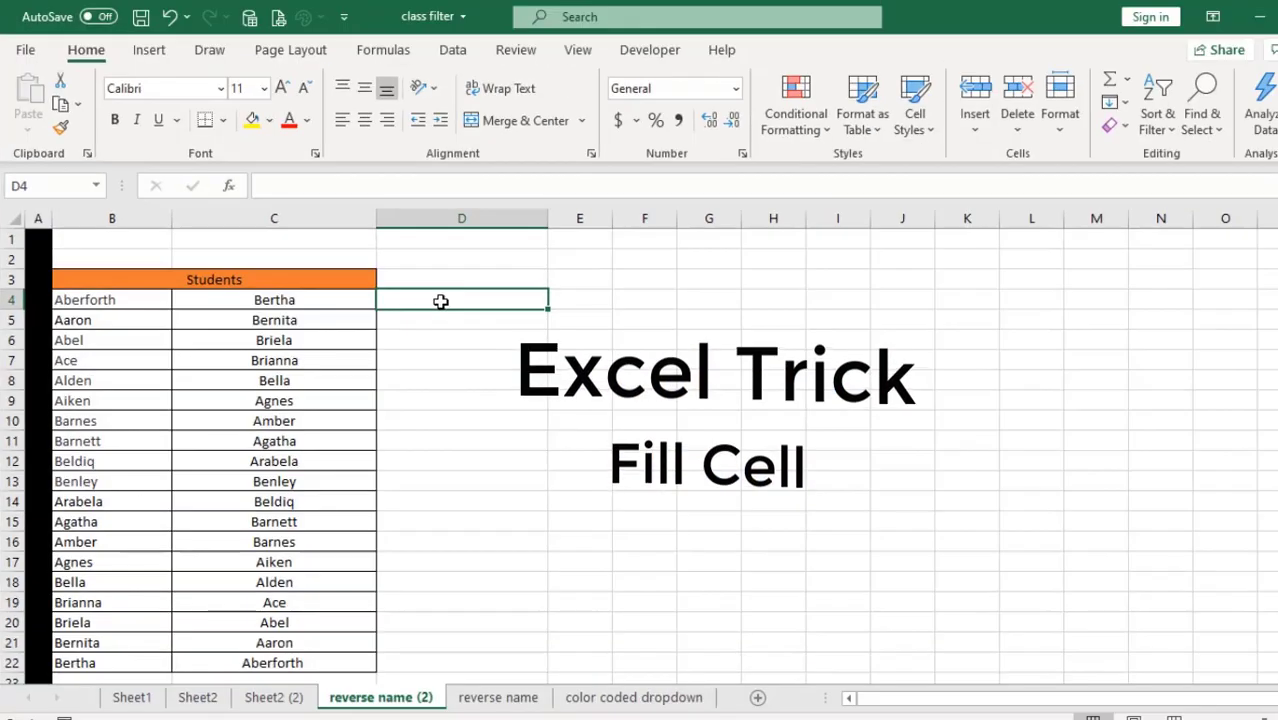
pyautogui.write('Abe')
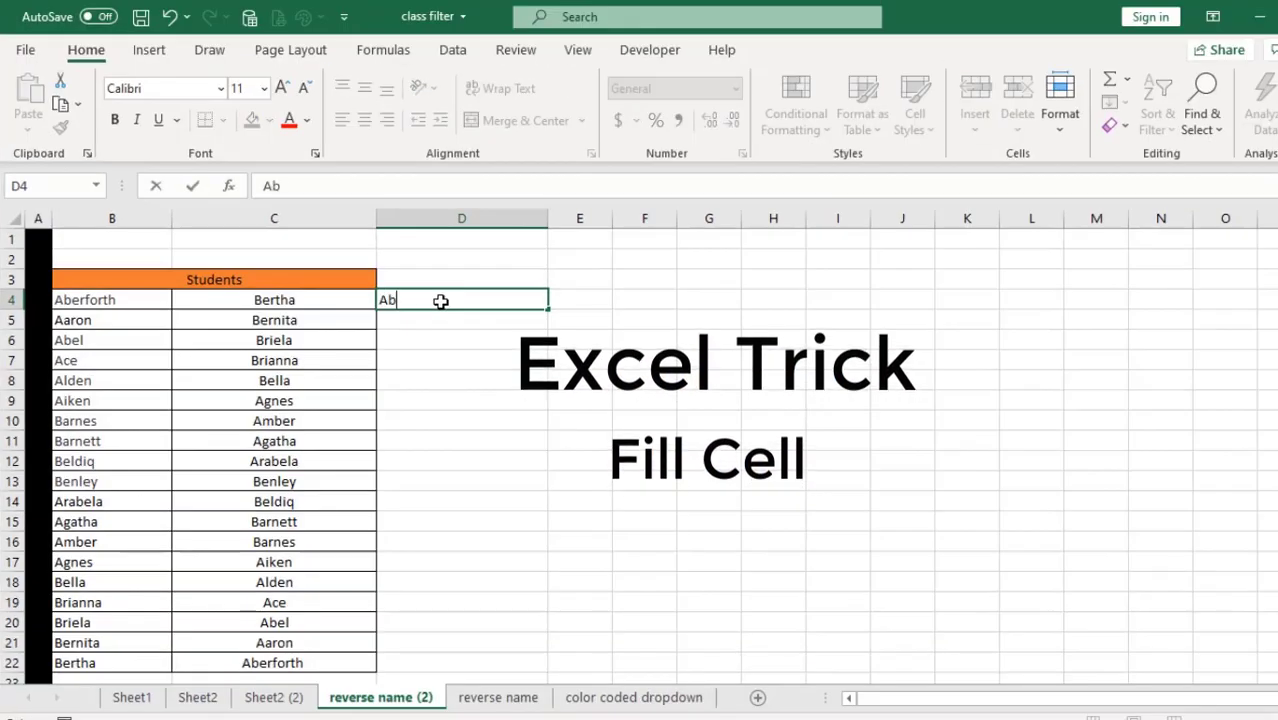
pyautogui.write('rfor')
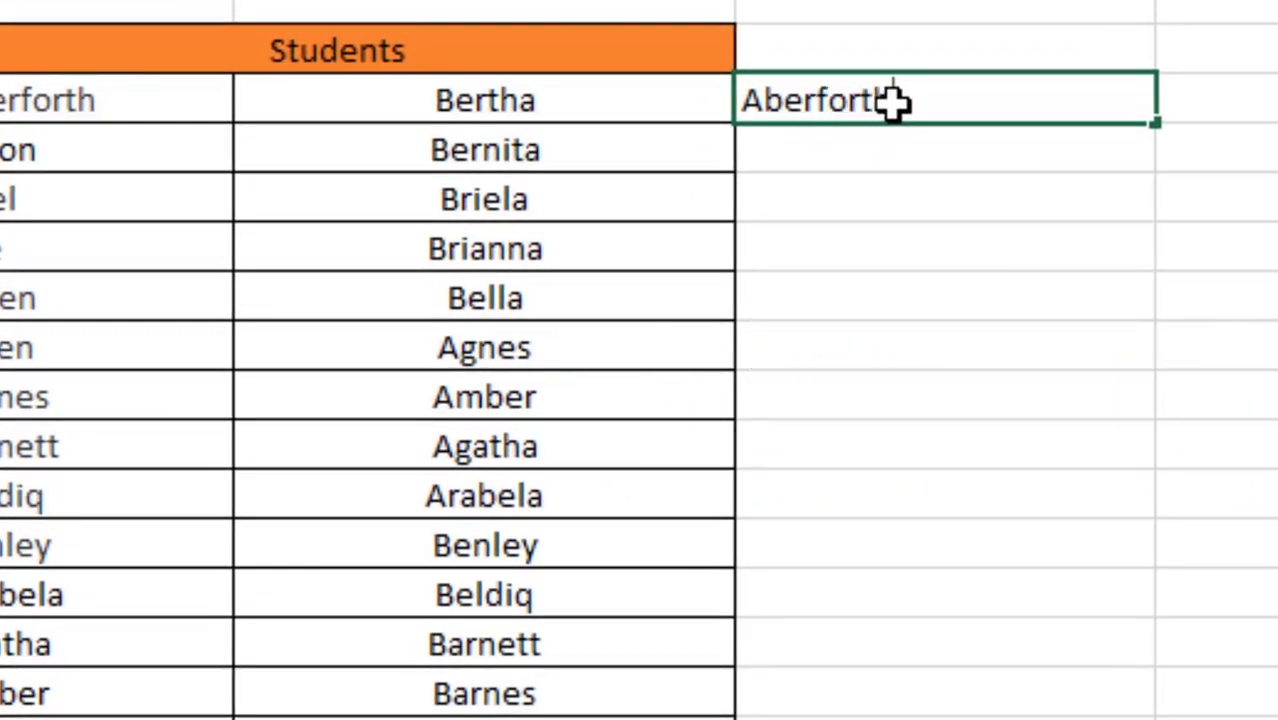
pyautogui.write('th Bertha')
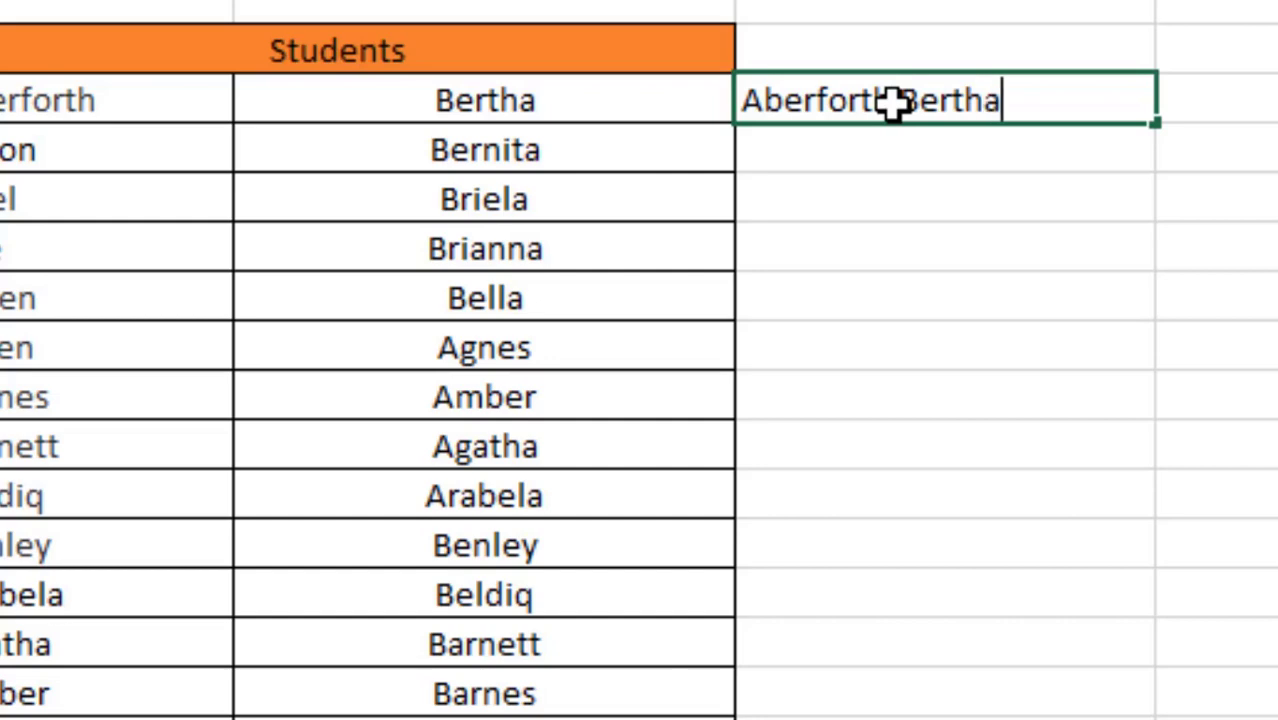
pyautogui.press('Return')
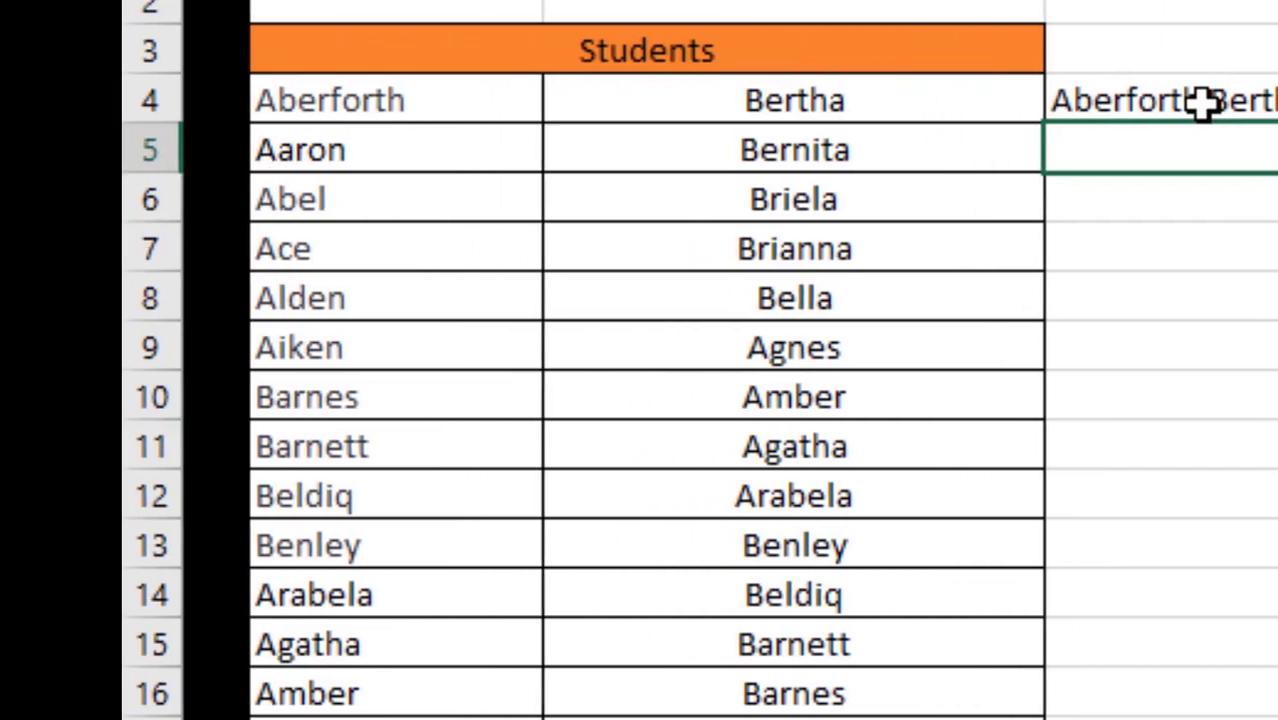
pyautogui.write('Aaron ')
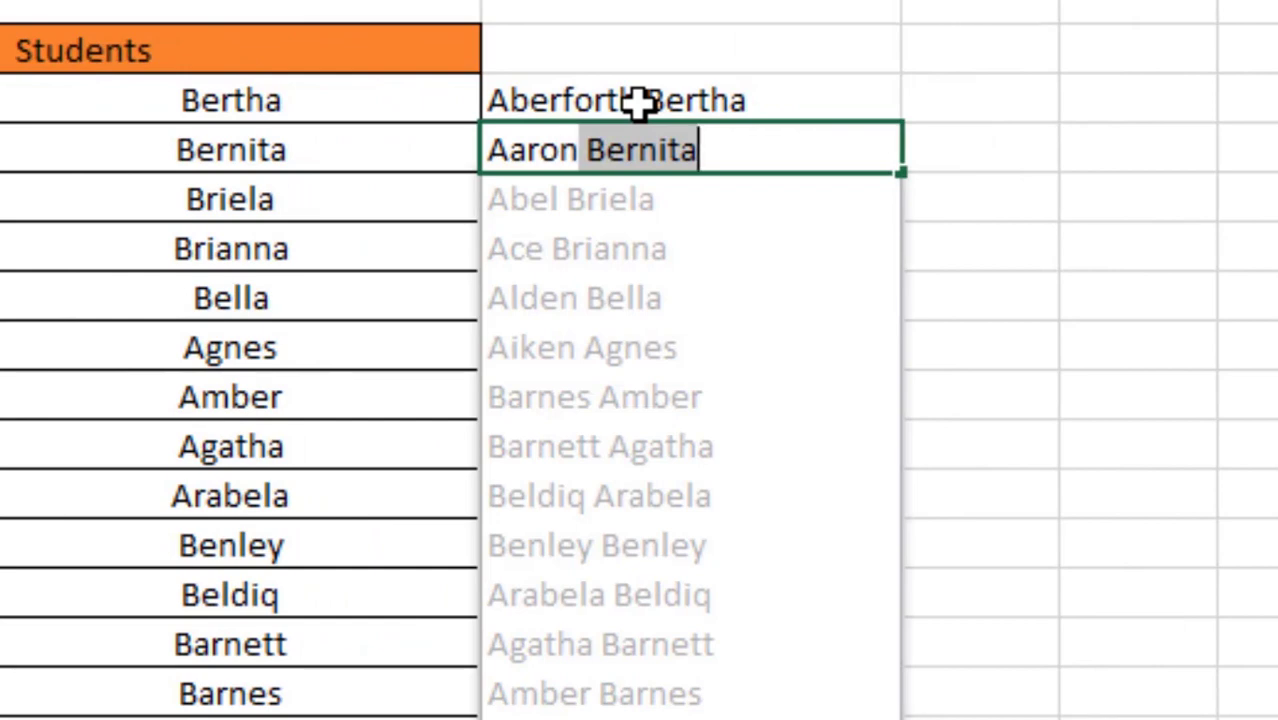
pyautogui.write('Bernita')
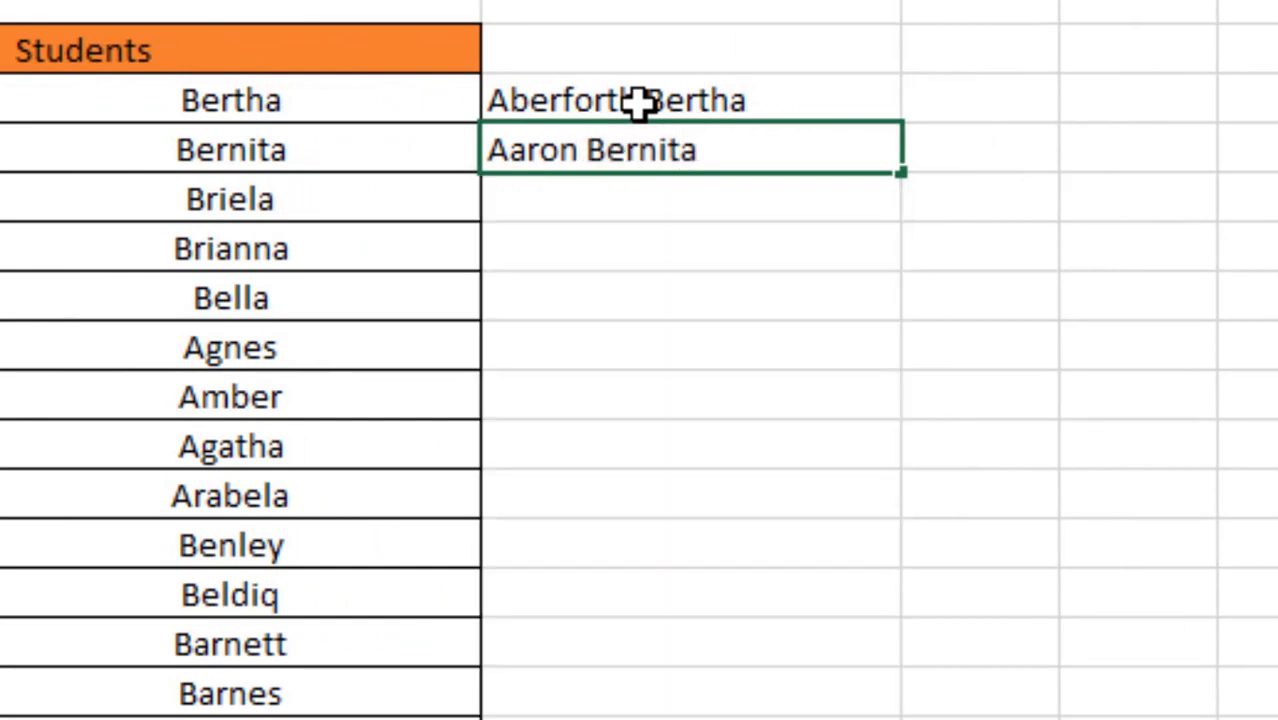
pyautogui.press('Return')
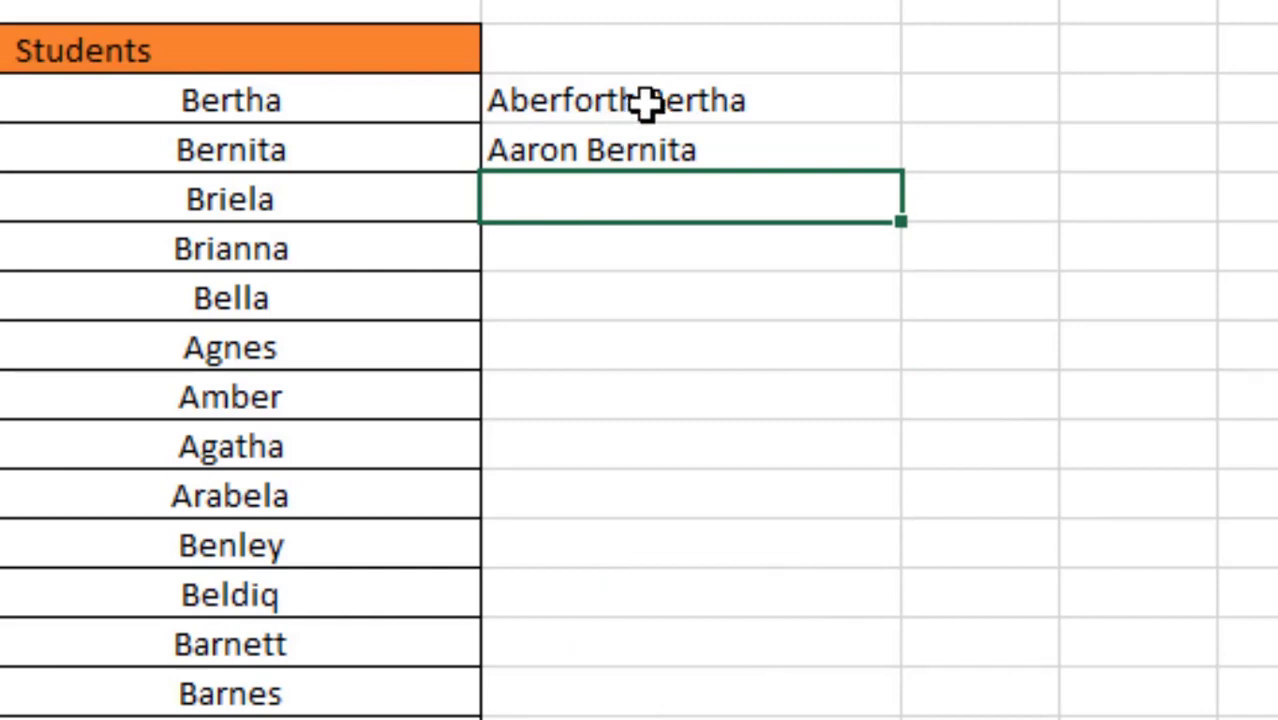
# Step: Clear the two combined student names from D4:D5
pyautogui.moveTo(648, 100); pyautogui.dragTo(676, 162)
pyautogui.press('Delete')
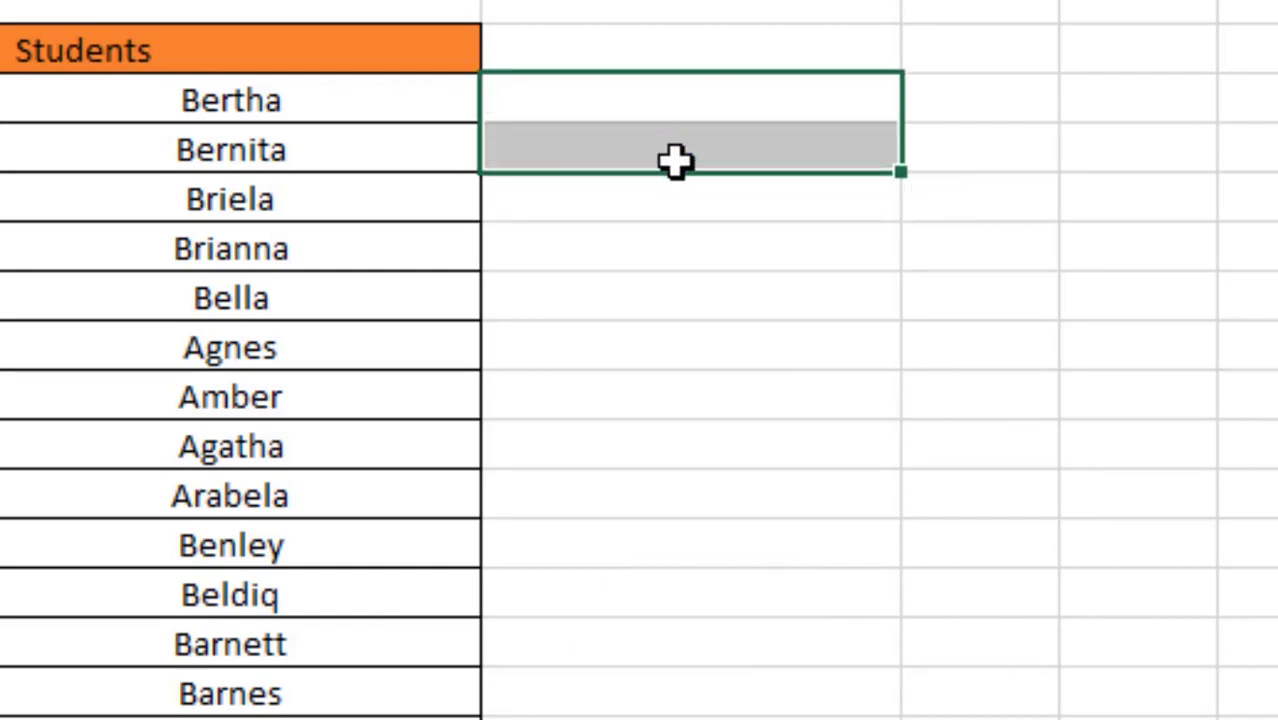
pyautogui.click(693, 293)
# Step: Enter the student's combined name from B4 and C4 in D4, separated by a space
pyautogui.click(631, 109)
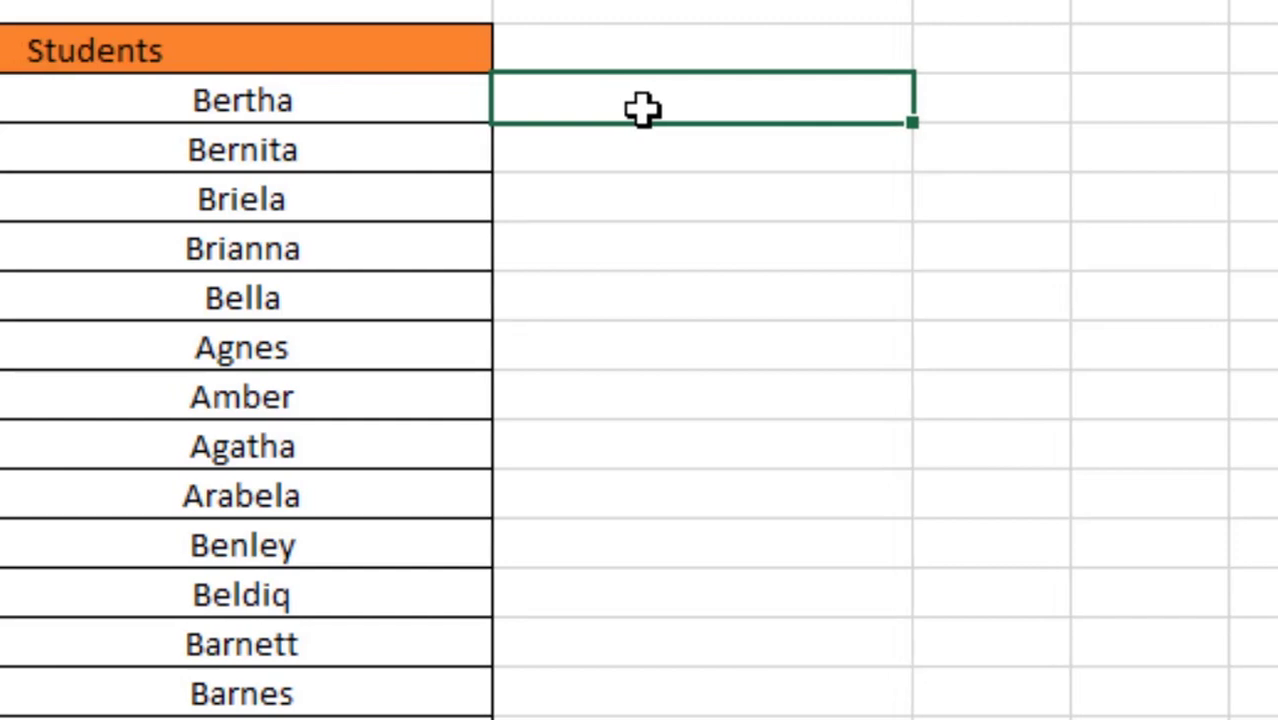
pyautogui.write('Aber')
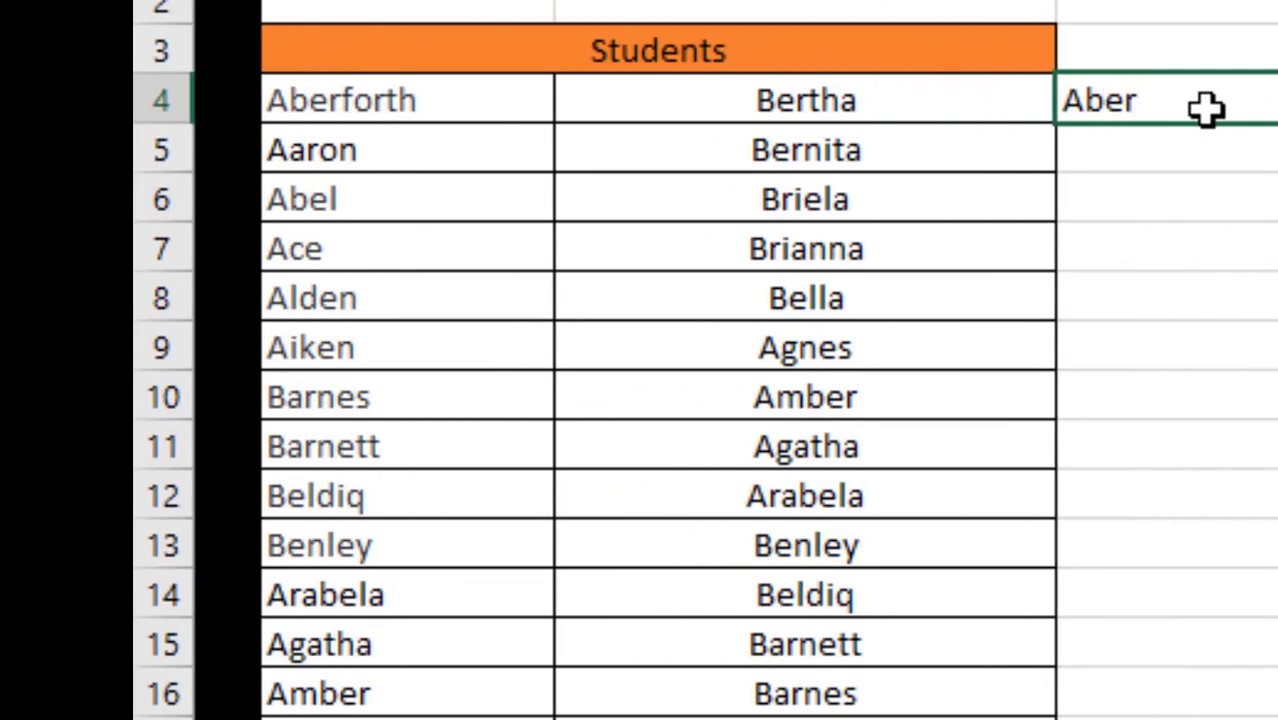
pyautogui.write('forth')
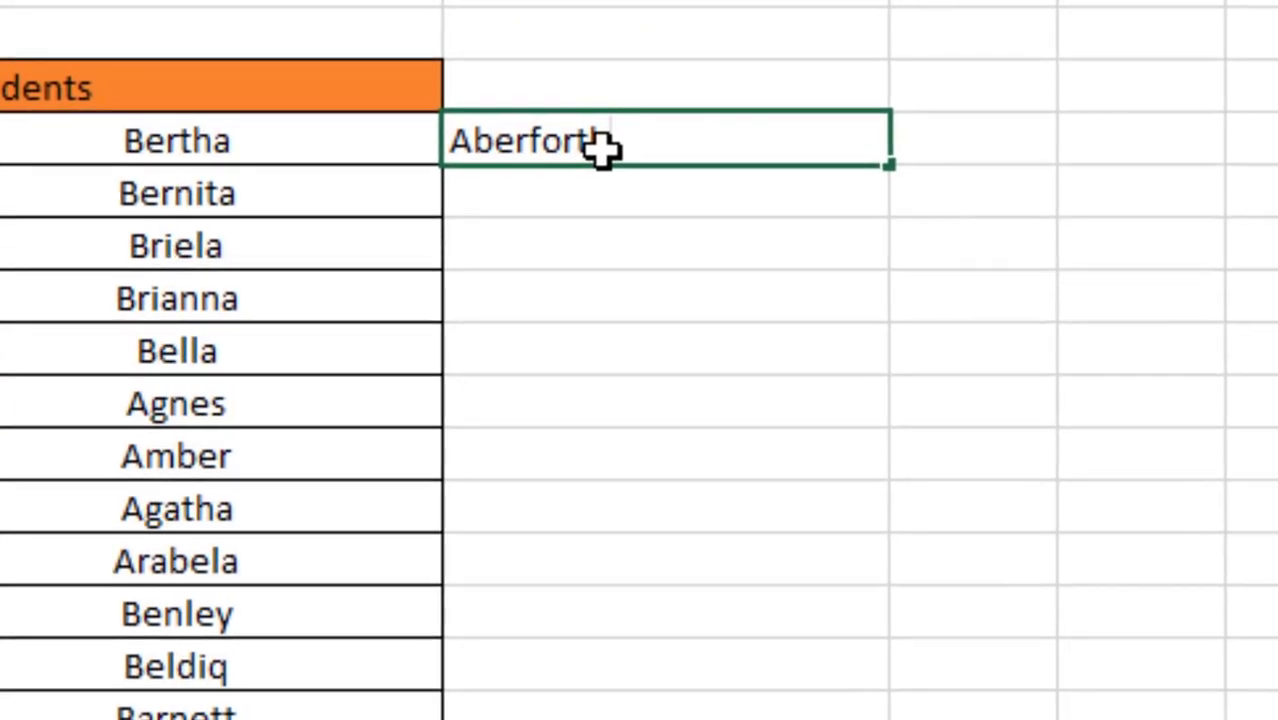
pyautogui.write(' Bertha')
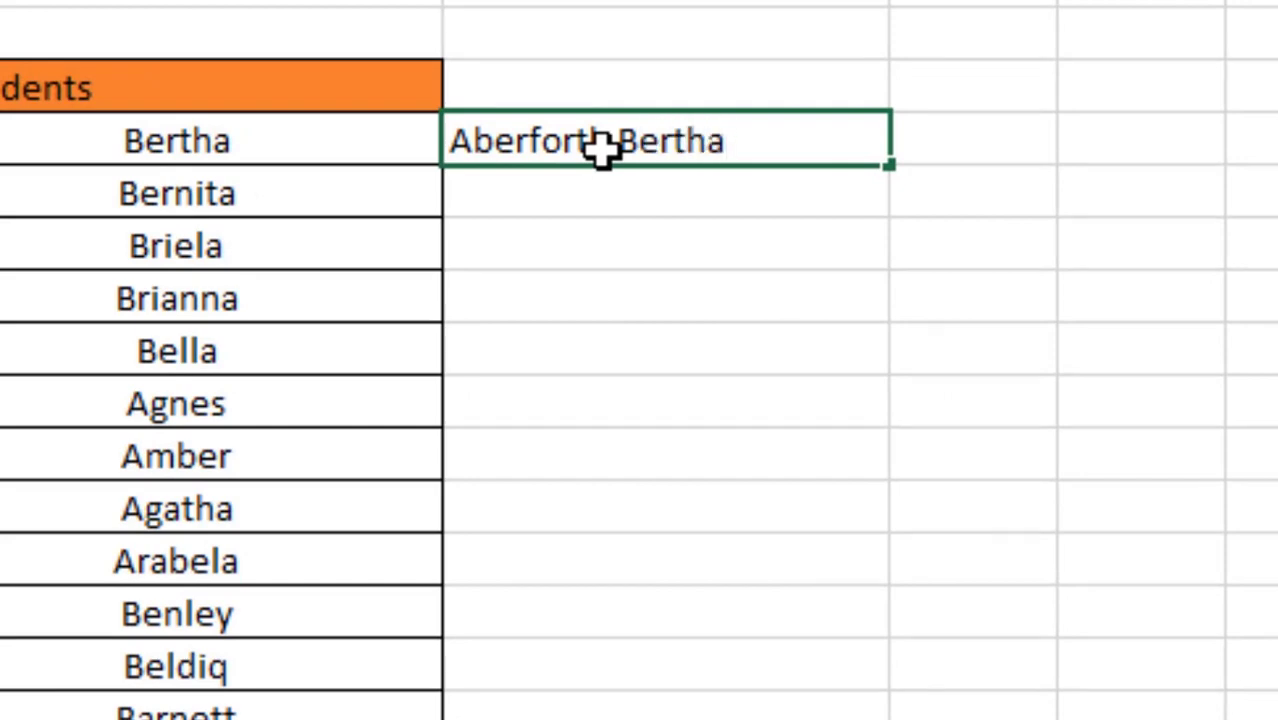
pyautogui.press('Return')
# Step: Use Flash Fill from D4 to combine the remaining student names down column D to D22
pyautogui.click(756, 137)
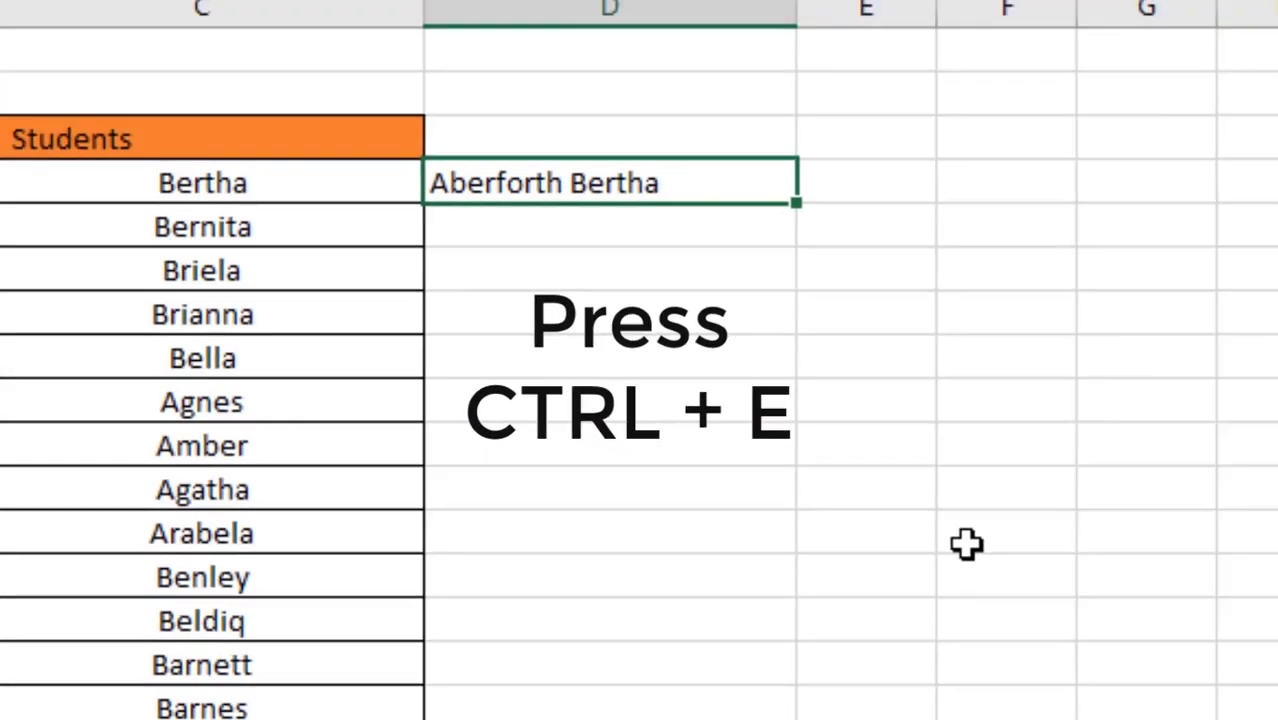
pyautogui.hotkey('ctrl', 'e')
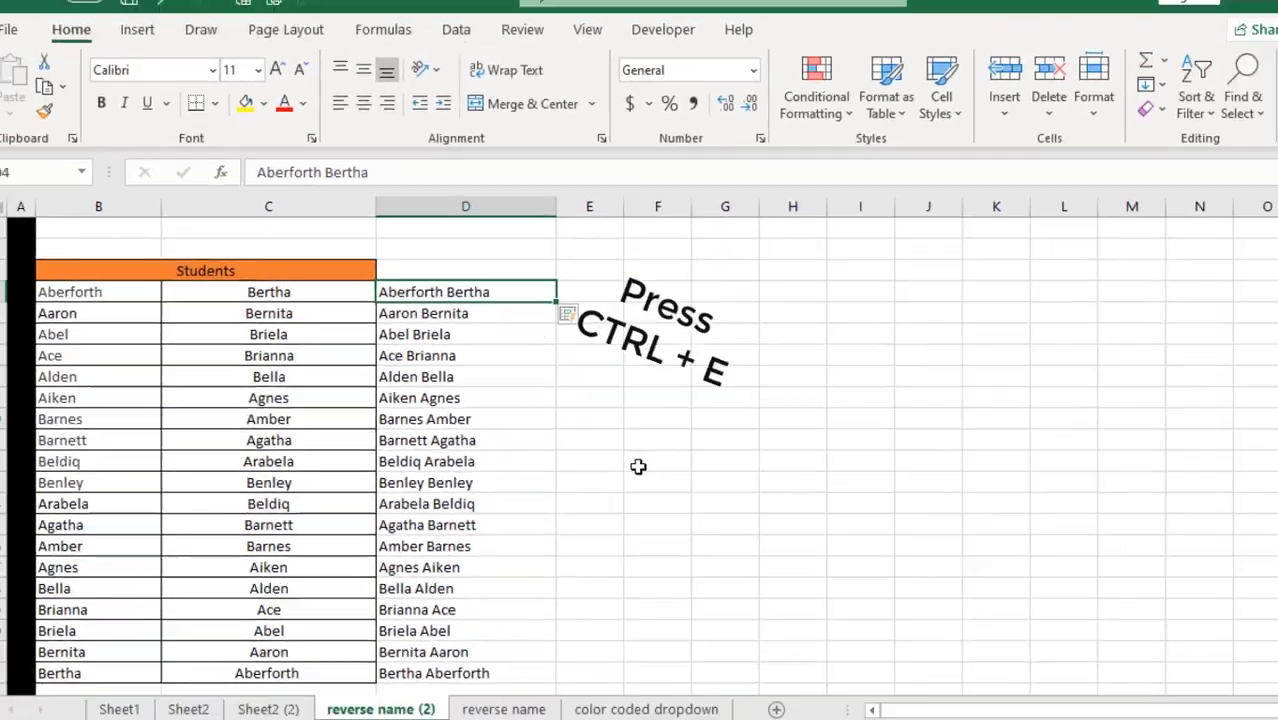
pyautogui.scroll(-1, 565, 493)
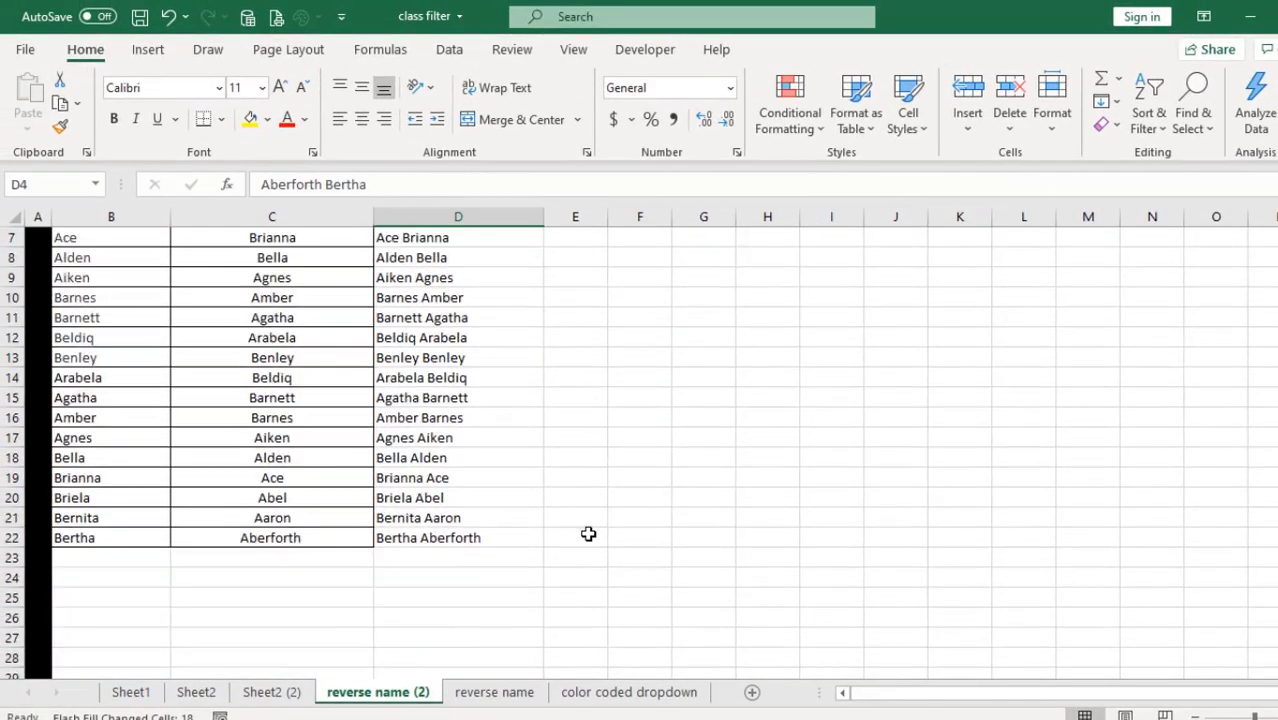
pyautogui.click(438, 513)
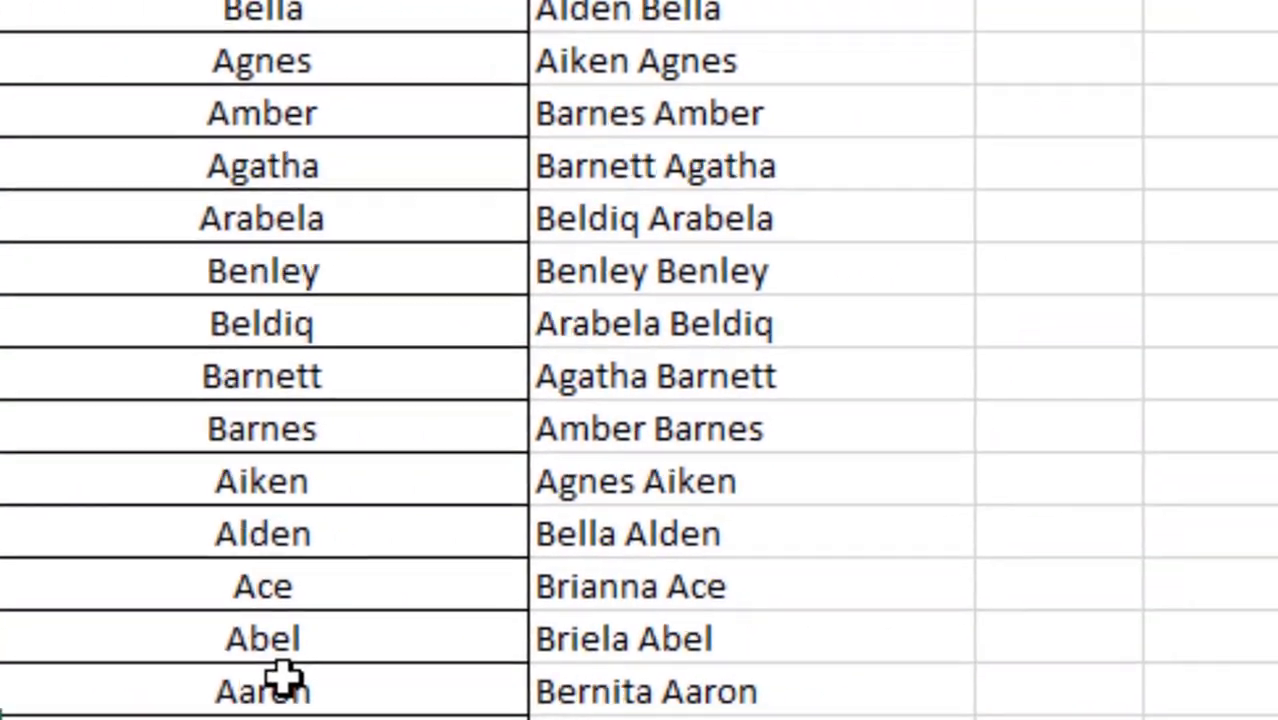
pyautogui.click(113, 632)
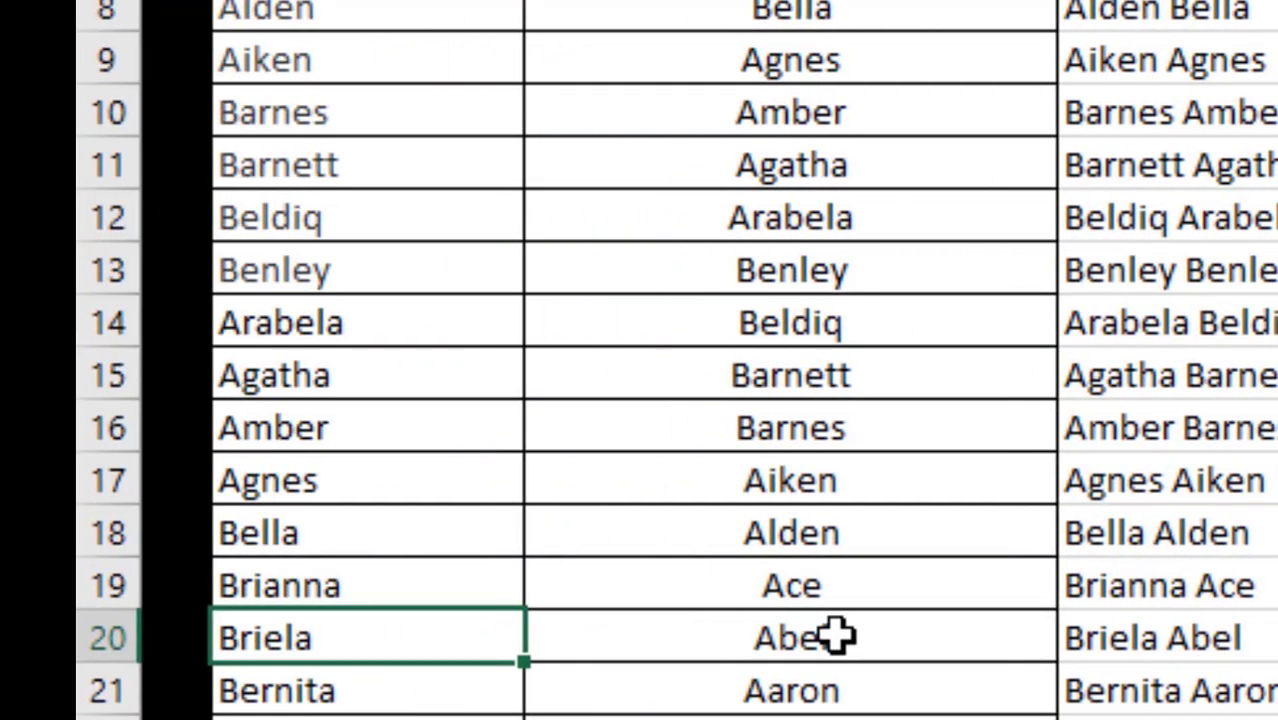
pyautogui.click(578, 638)
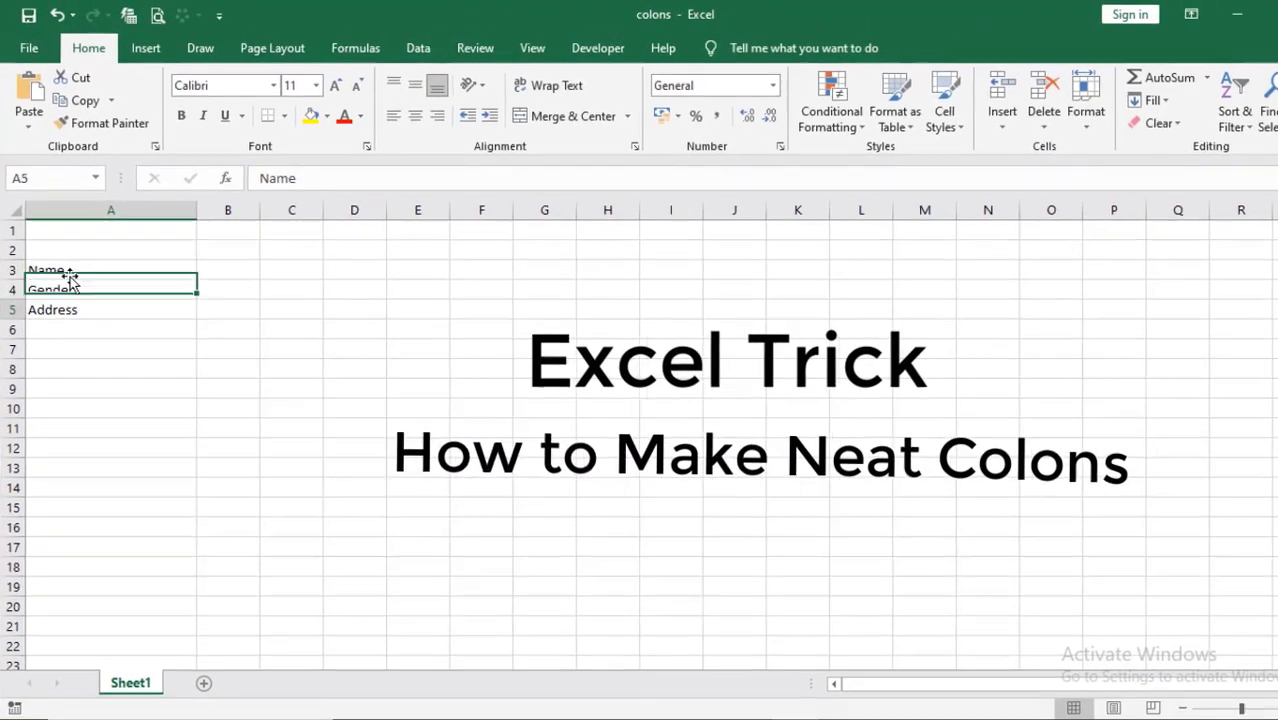
# Step: Add a colon preceded by spaces after the Name and Gender labels in A3 and A4 so the colons line up
pyautogui.doubleClick(70, 270)
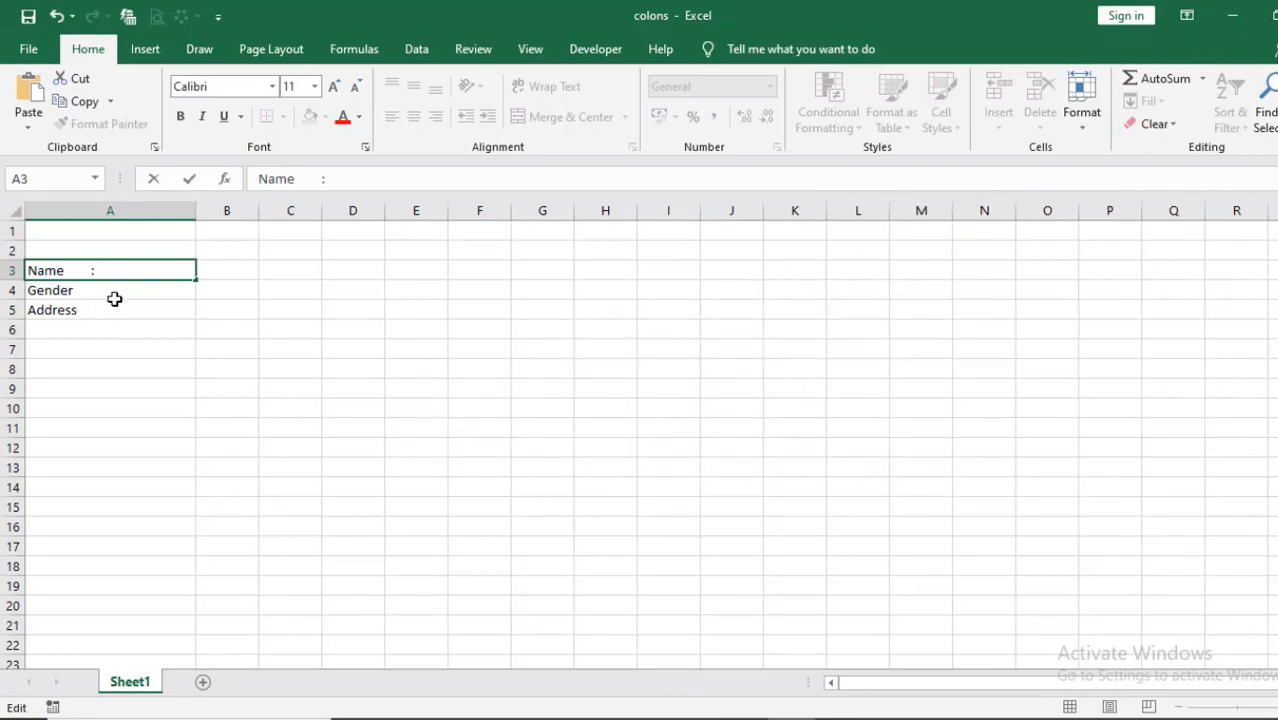
pyautogui.write(':')
pyautogui.press('Return')
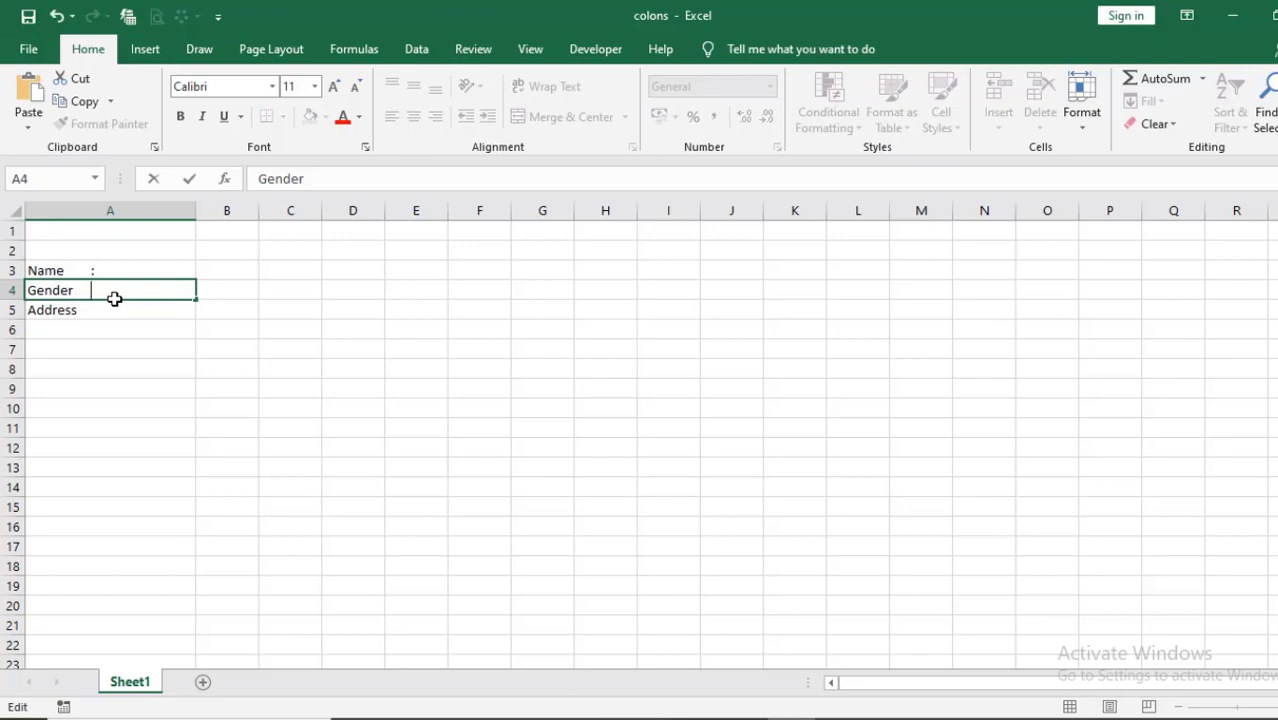
pyautogui.press('Return')
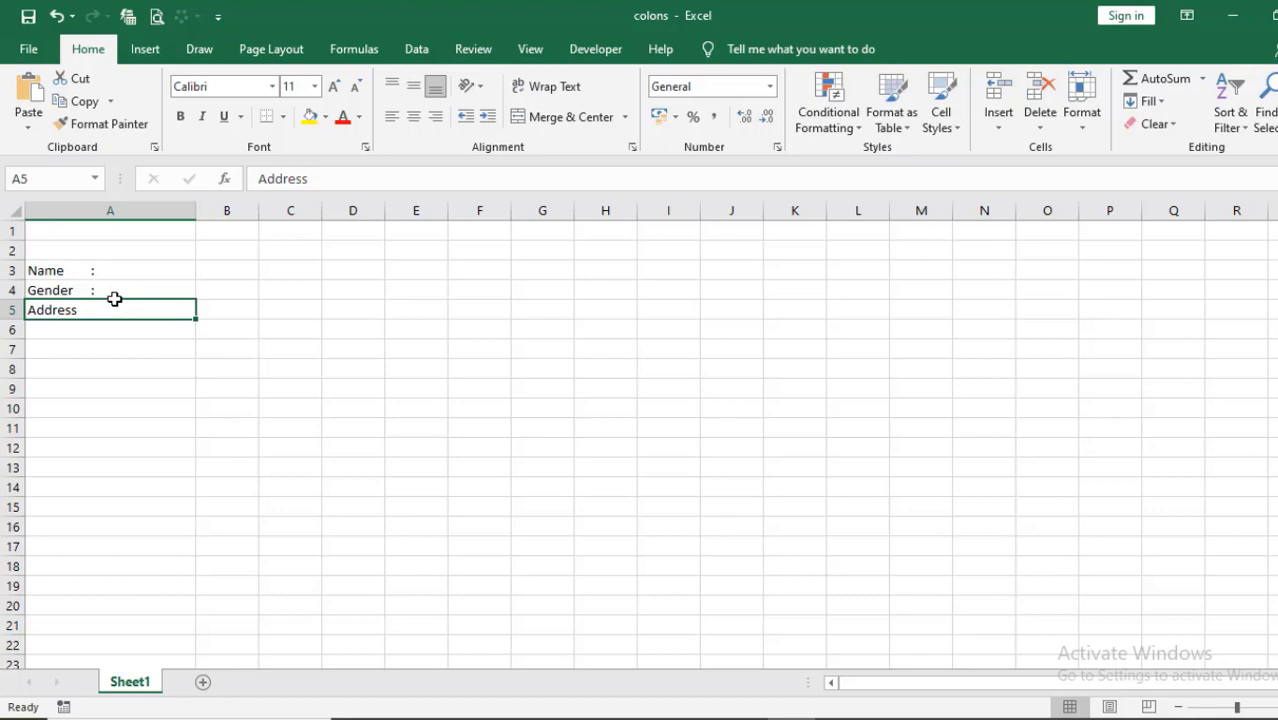
# Step: Remove the manually entered colons from the Name and Gender labels in A3 and A4
pyautogui.click(127, 276)
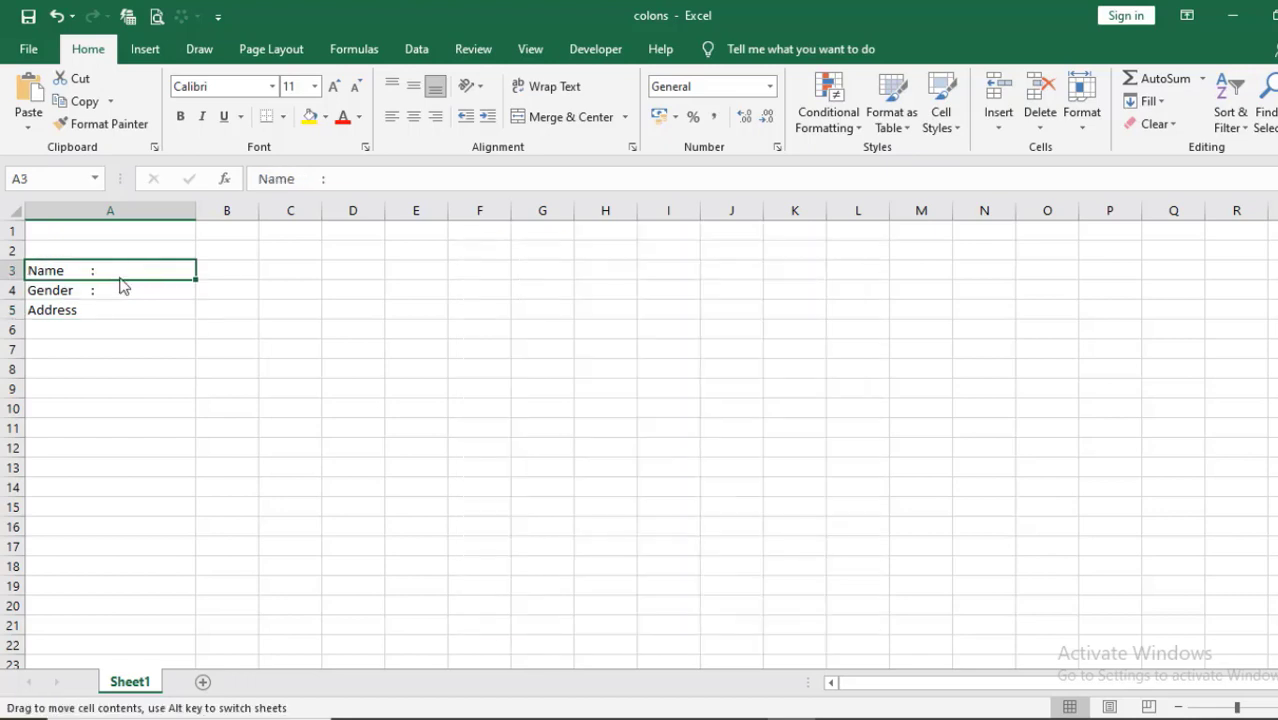
pyautogui.doubleClick(114, 271)
pyautogui.press('BackSpace')
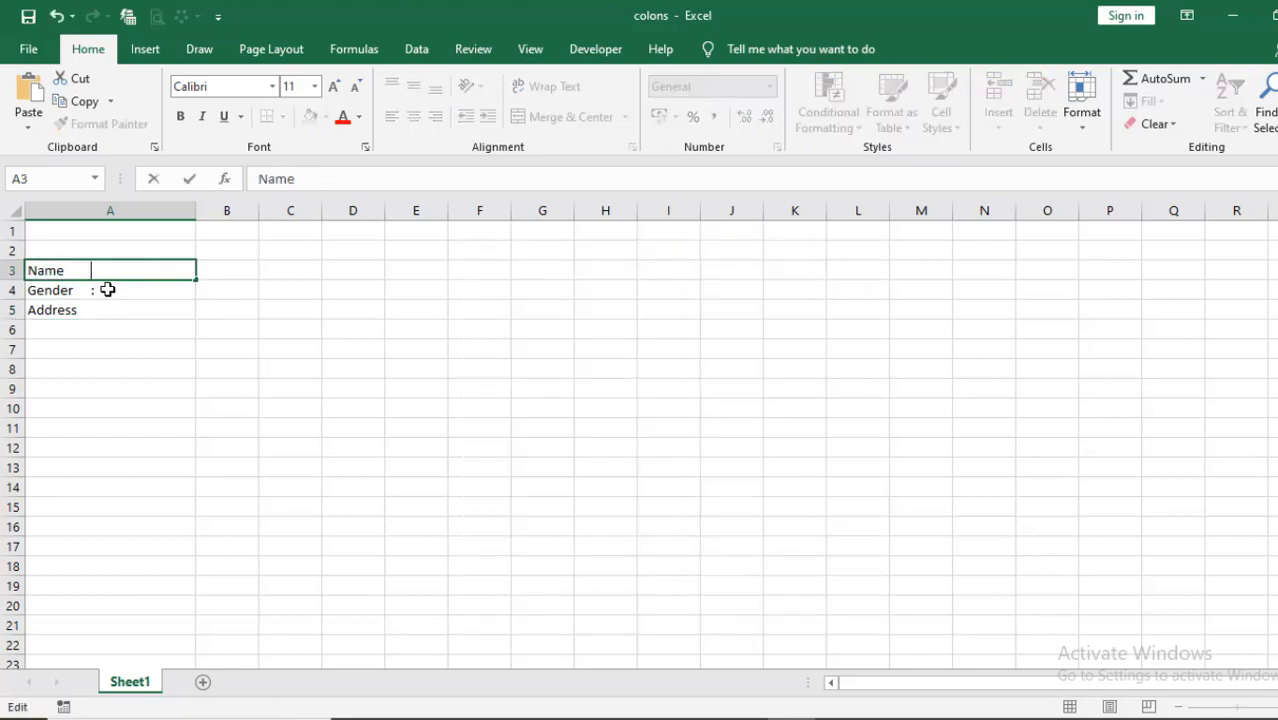
pyautogui.doubleClick(108, 290)
pyautogui.press('BackSpace')
pyautogui.click(102, 318)
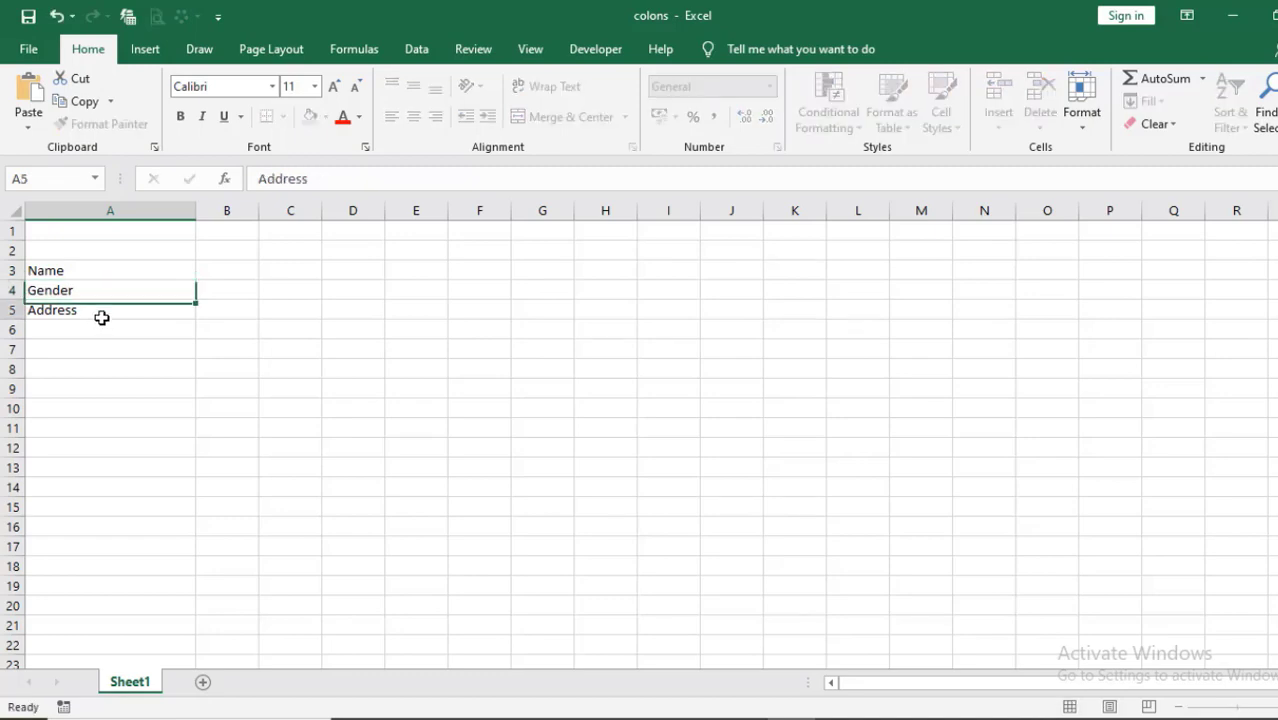
# Step: Apply the custom number format "@* :" to the labels in A3:A5 to align their colons at the cell edge
pyautogui.click(160, 420)
pyautogui.moveTo(139, 269); pyautogui.dragTo(143, 311)
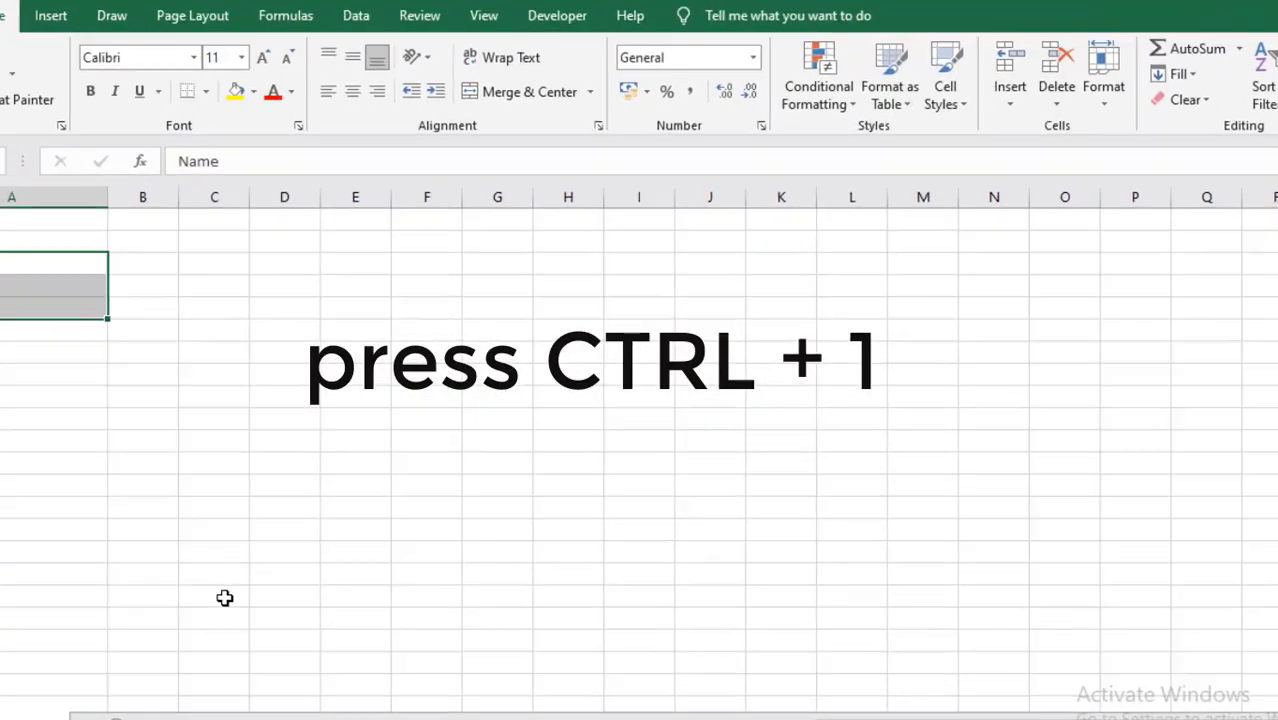
pyautogui.hotkey('ctrl', '1')
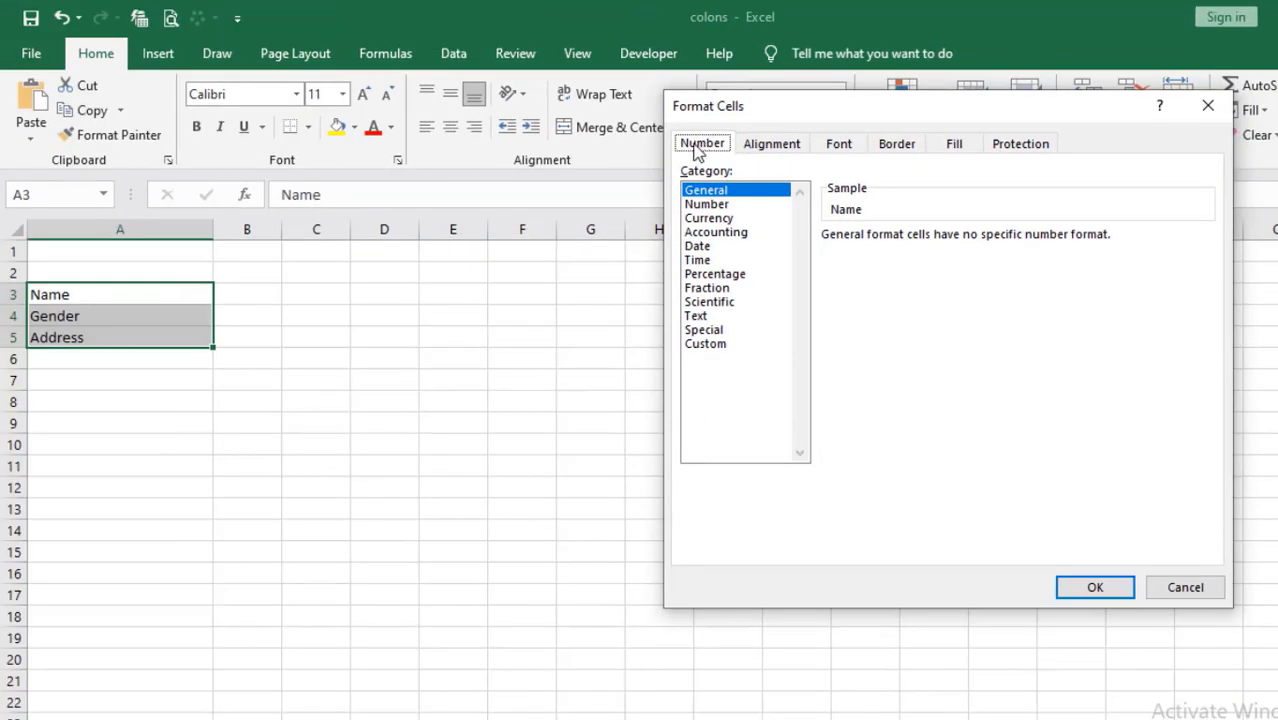
pyautogui.click(715, 344)
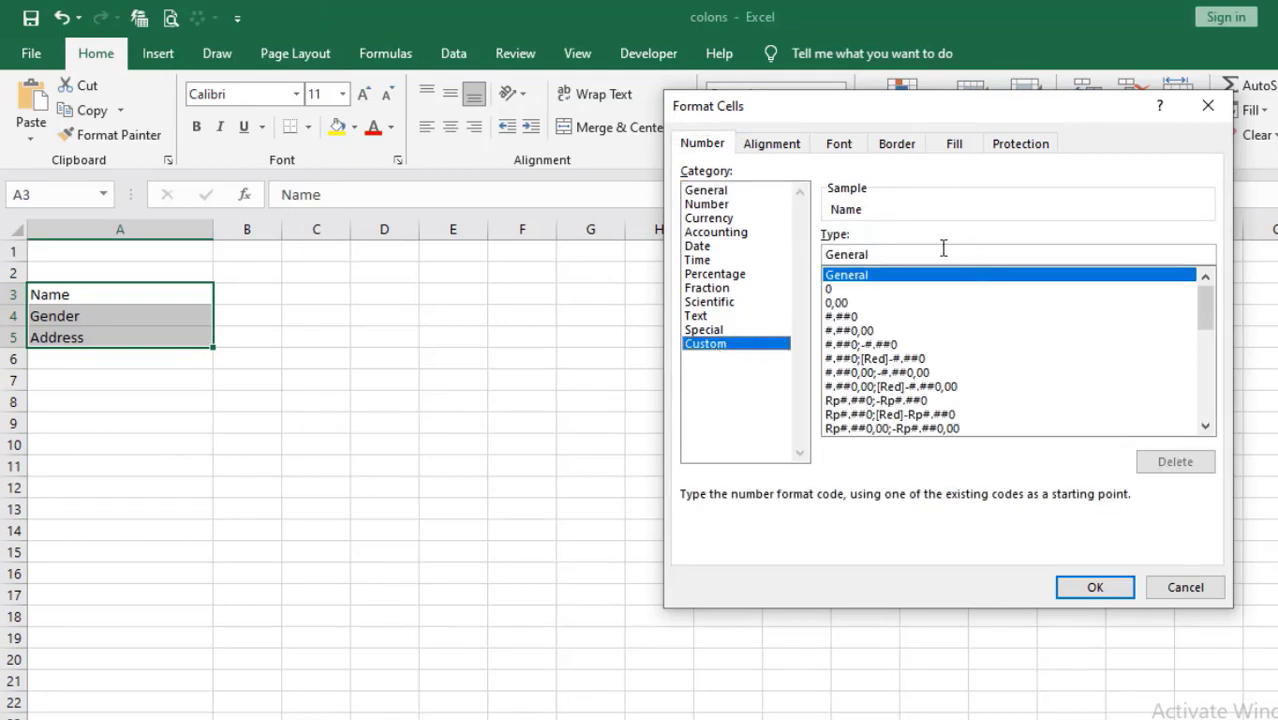
pyautogui.moveTo(881, 254); pyautogui.dragTo(805, 254)
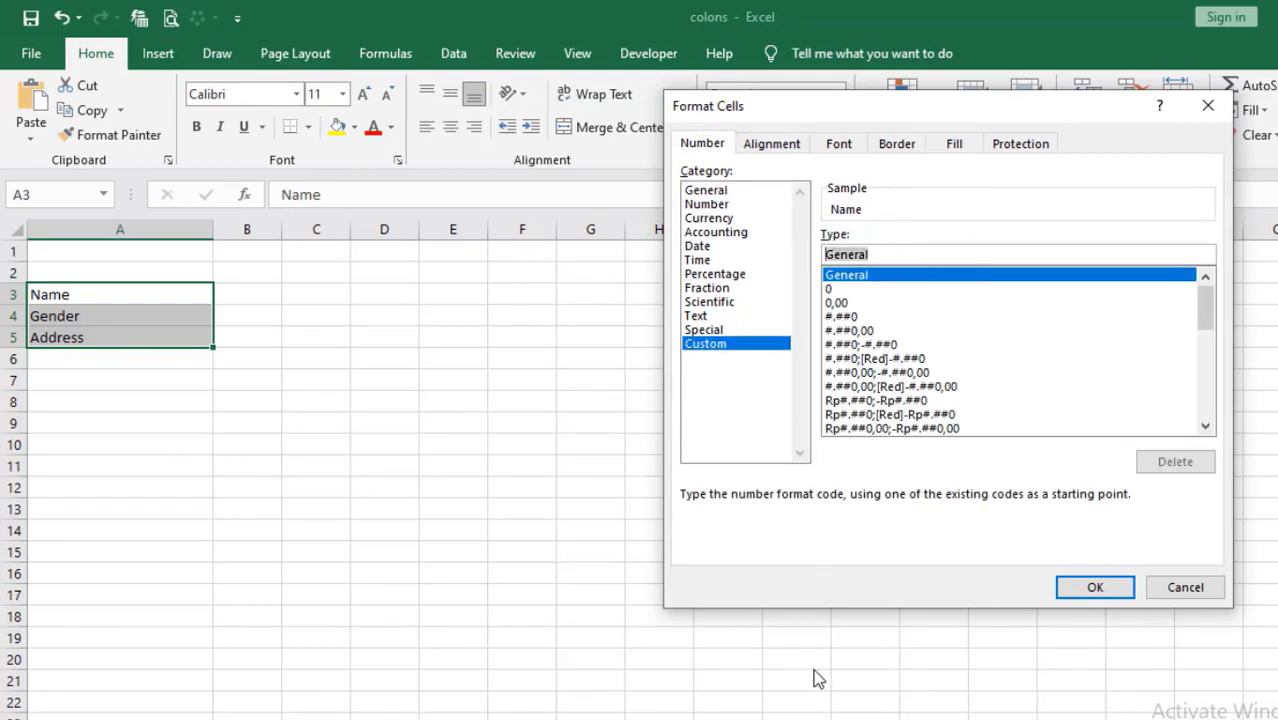
pyautogui.press('BackSpace')
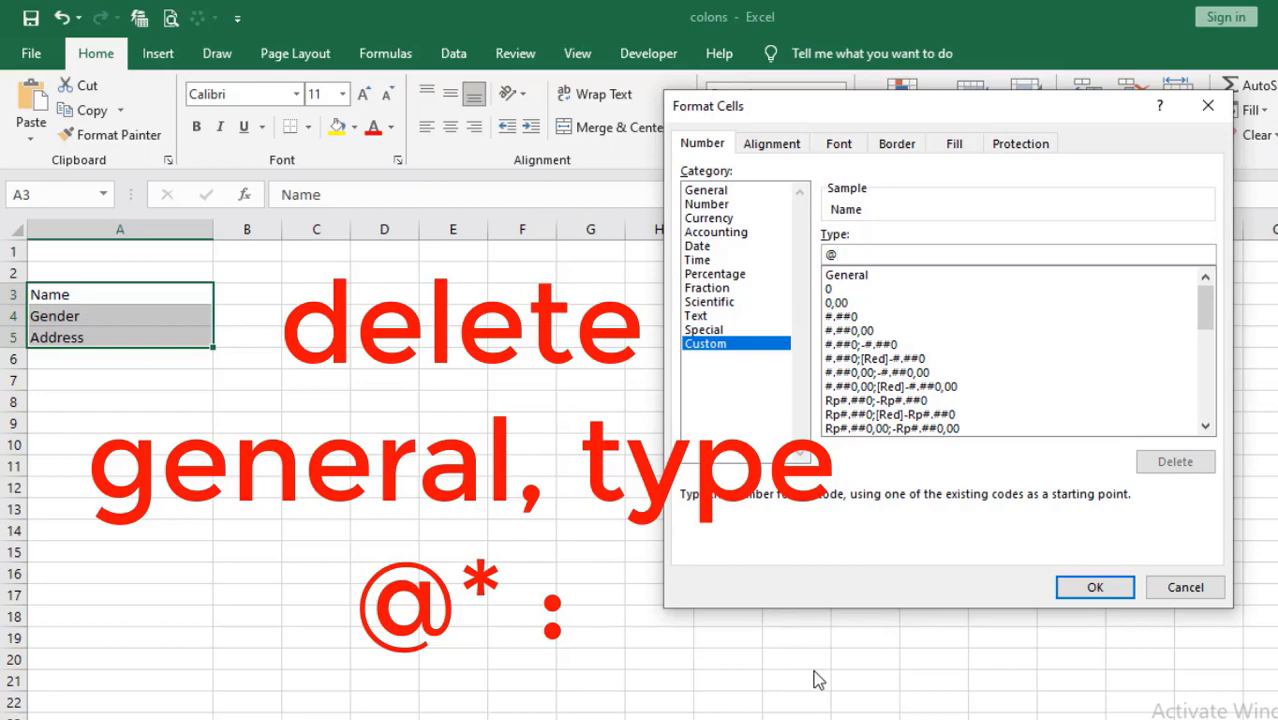
pyautogui.write('*')
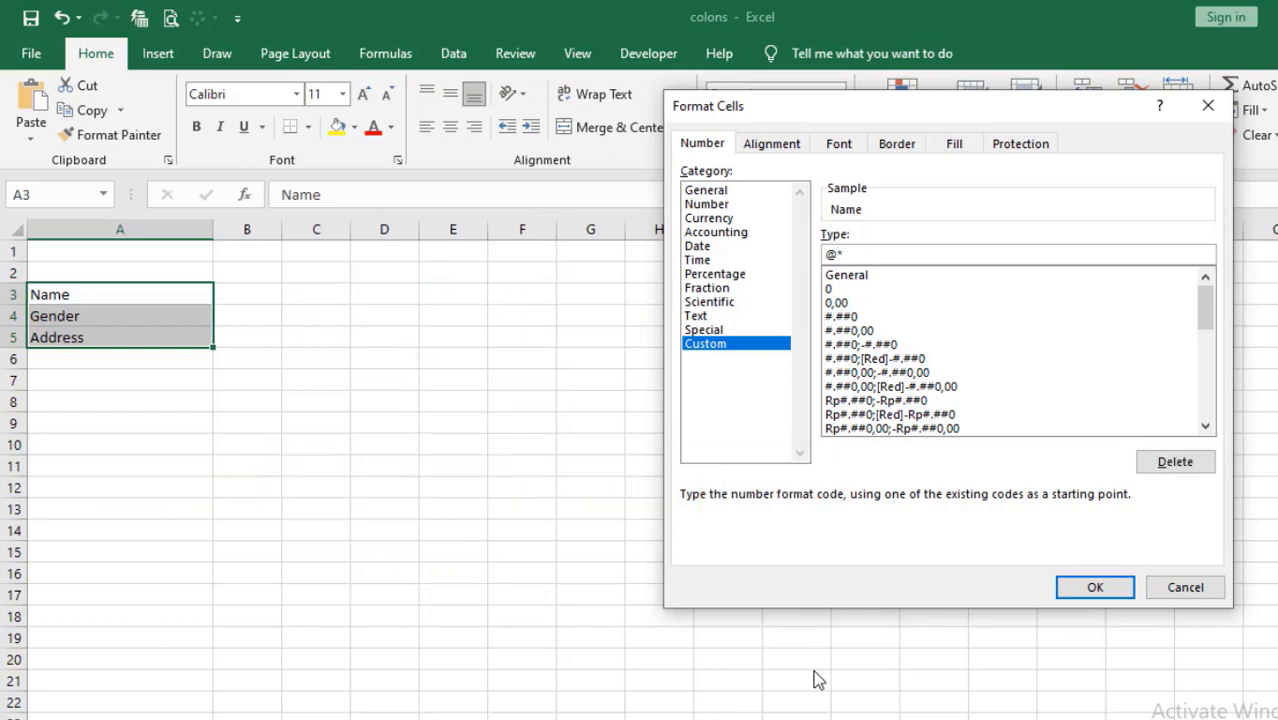
pyautogui.write(' :')
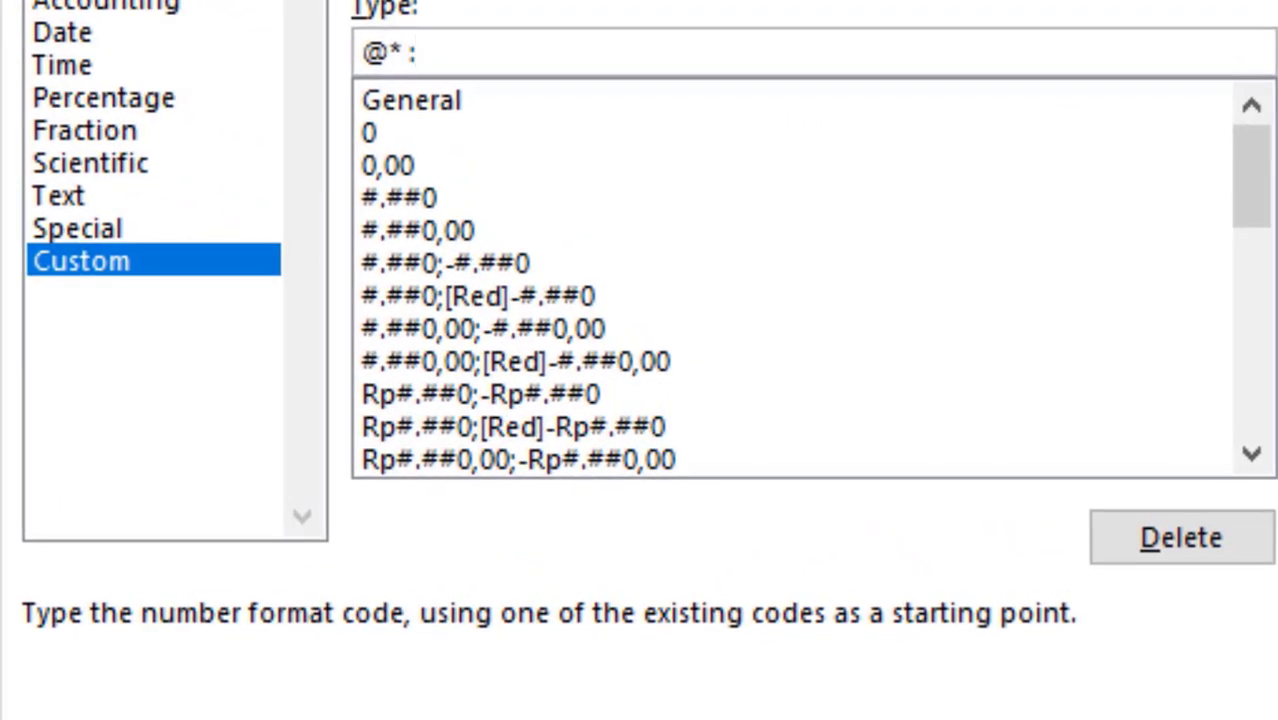
pyautogui.press('Return')
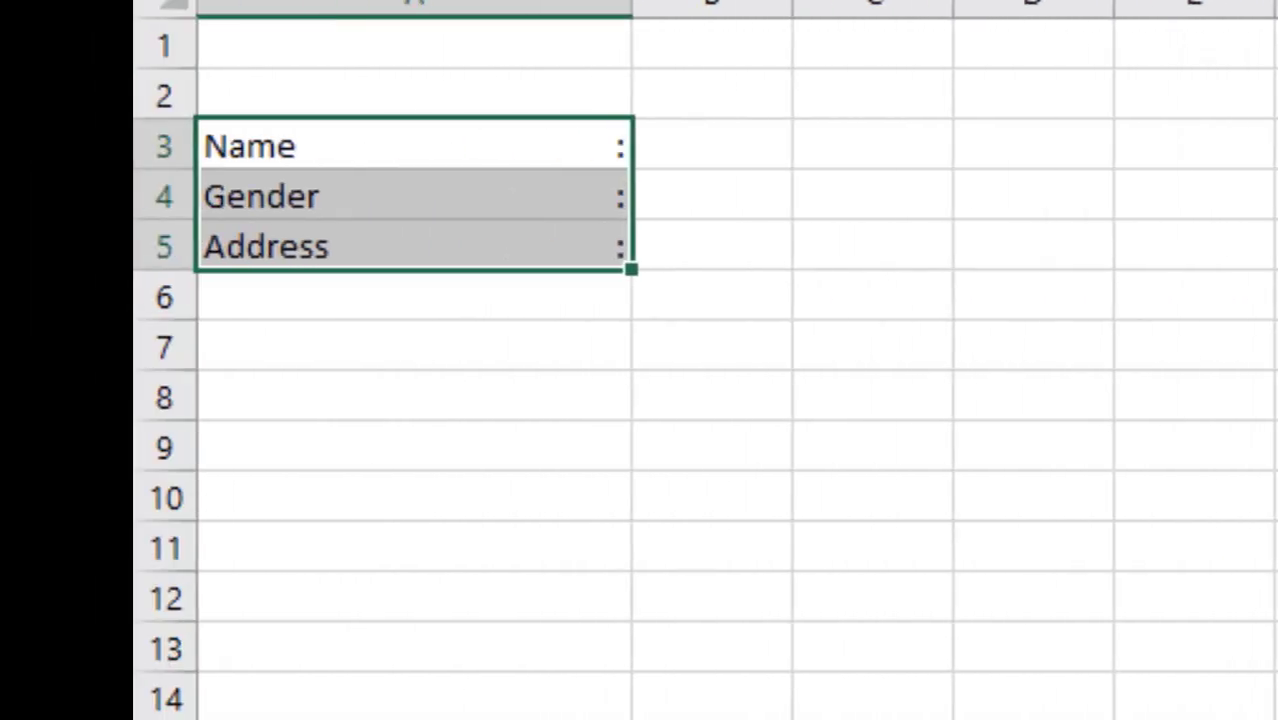
pyautogui.click(1128, 510)
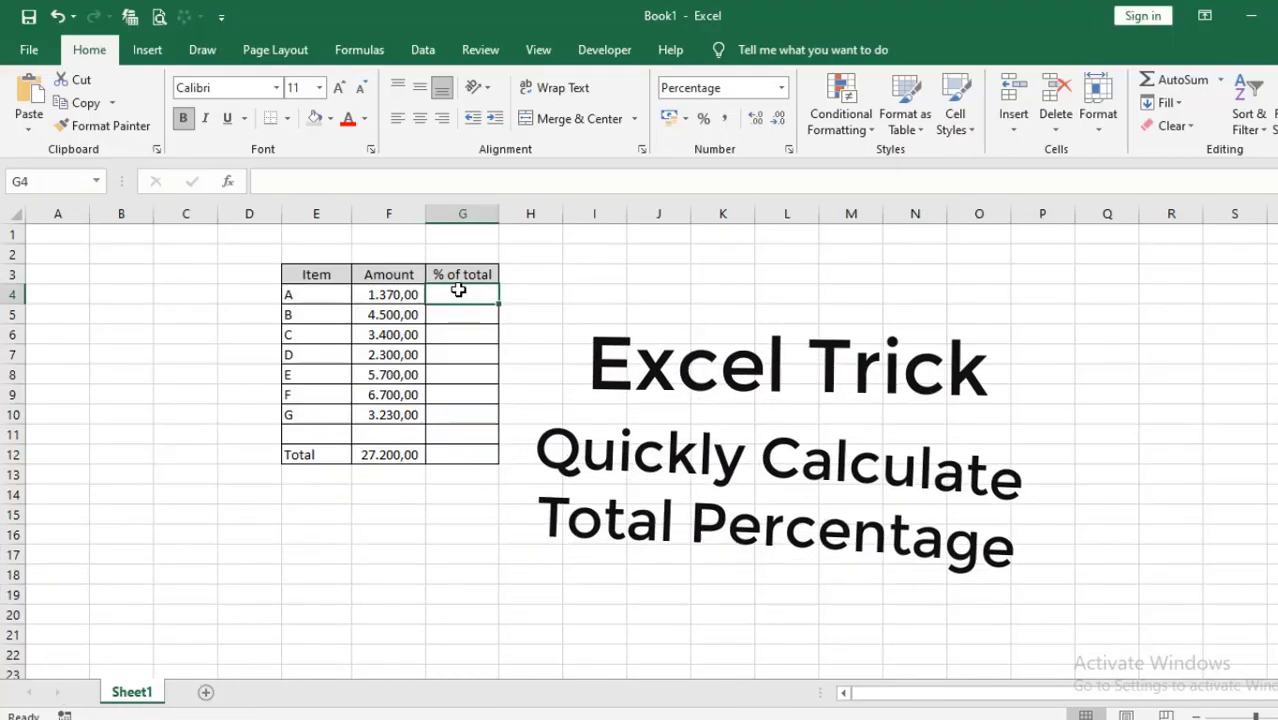
# Step: Calculate item A's share of the total in G4 with the formula =F4/$F$12
pyautogui.write('=')
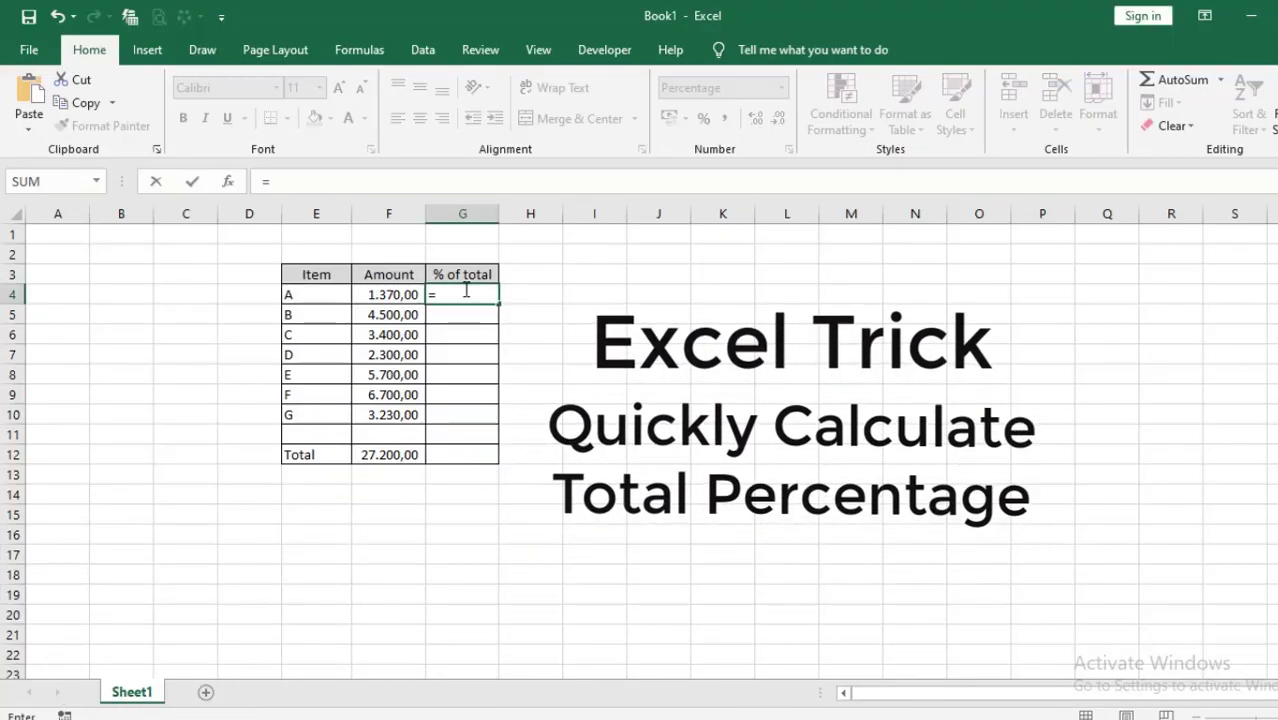
pyautogui.click(362, 292)
pyautogui.write('/')
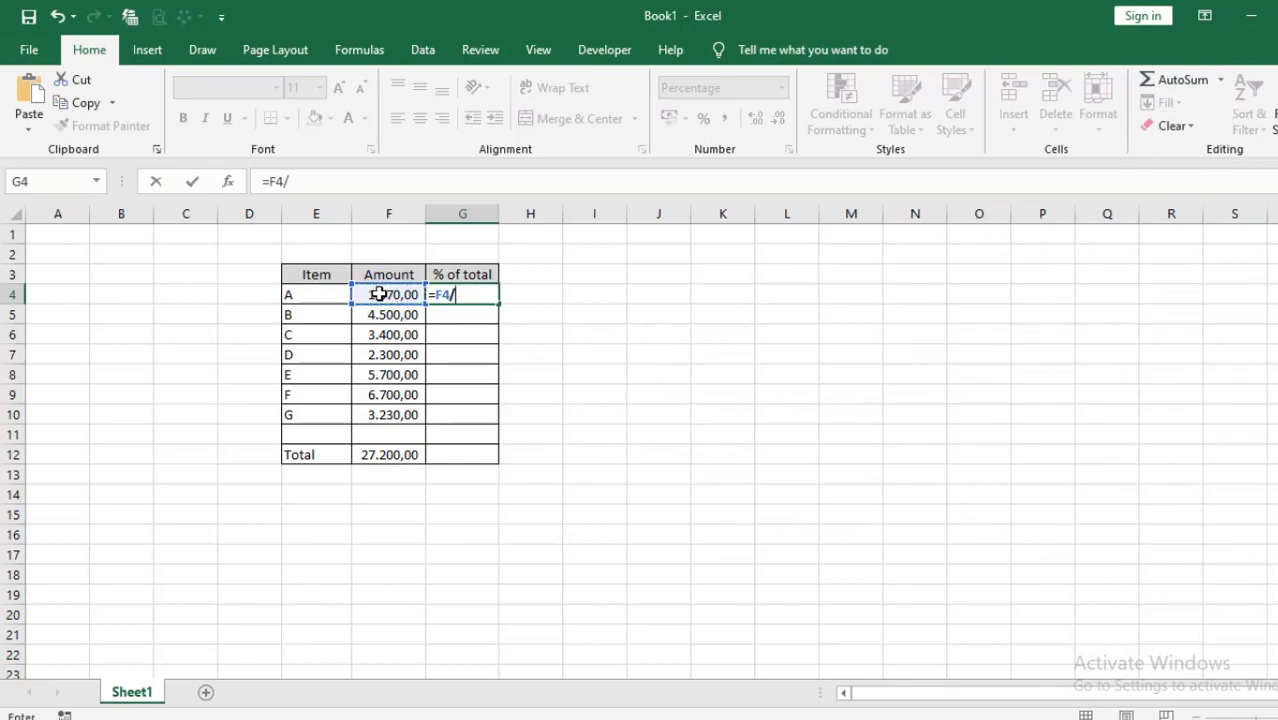
pyautogui.click(392, 456)
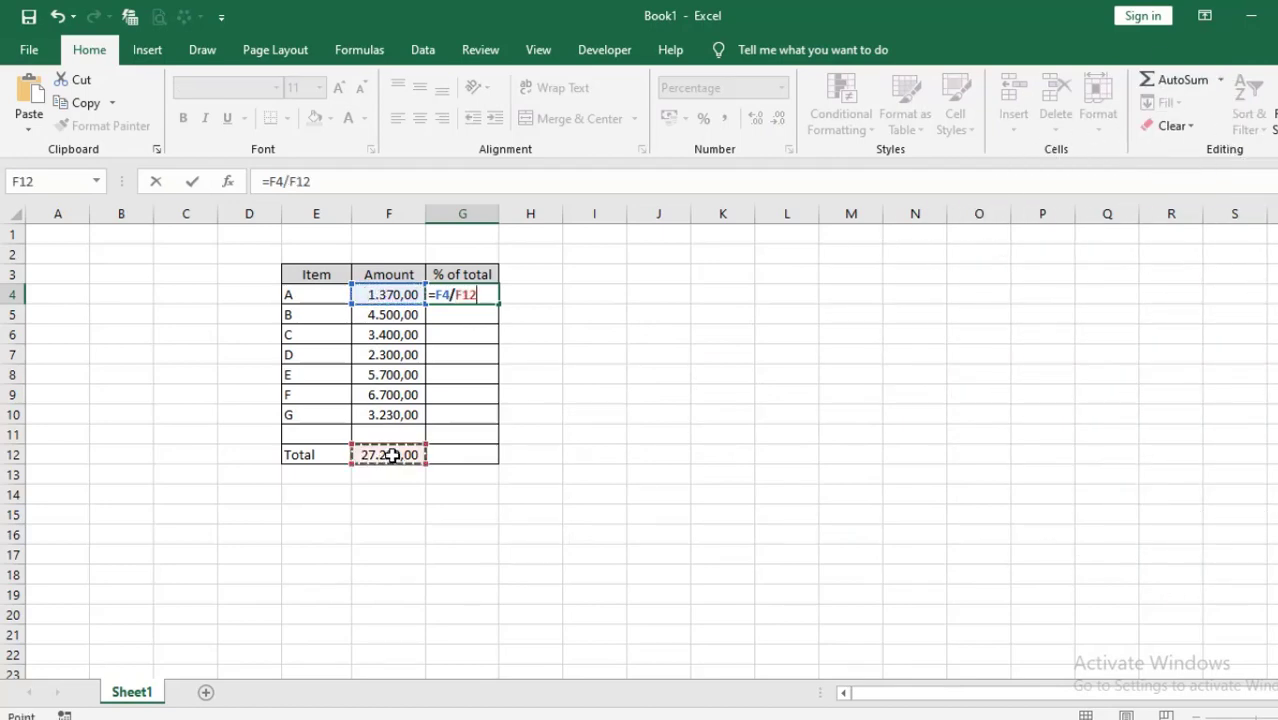
pyautogui.press('F4')
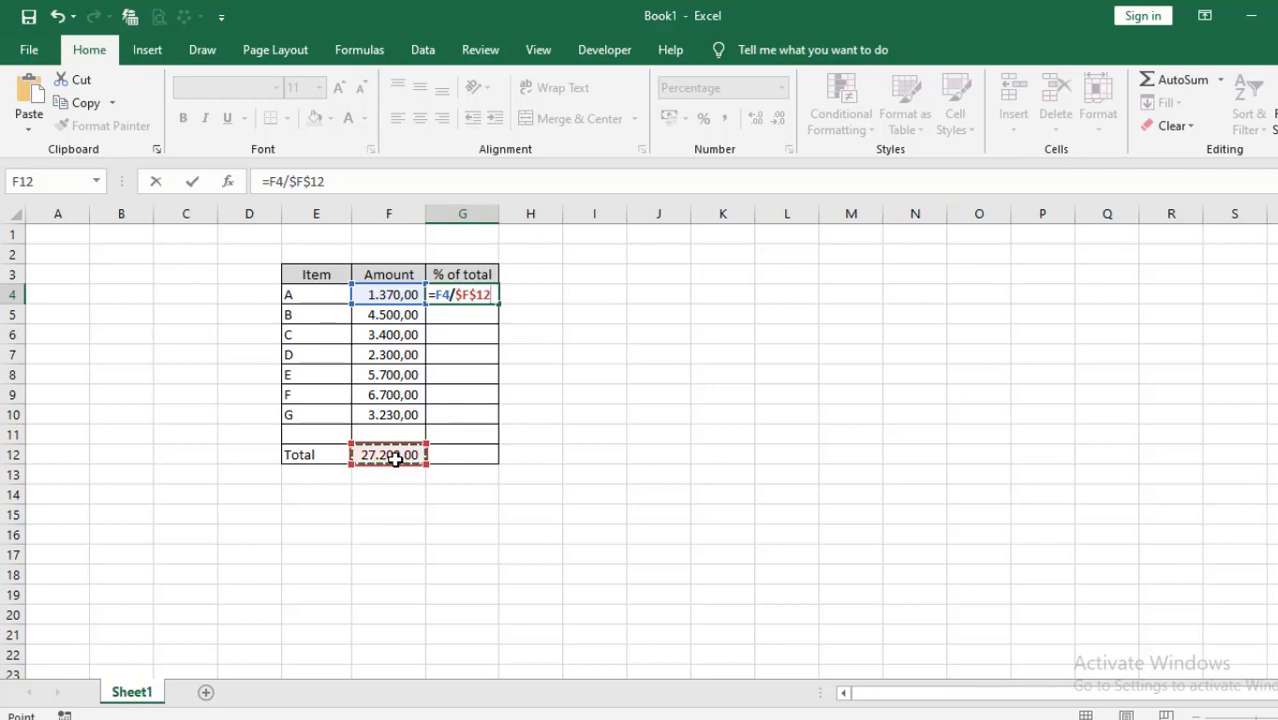
pyautogui.press('Return')
# Step: Fill the percentage formula from G4 down to G10 for the remaining items
pyautogui.click(486, 293)
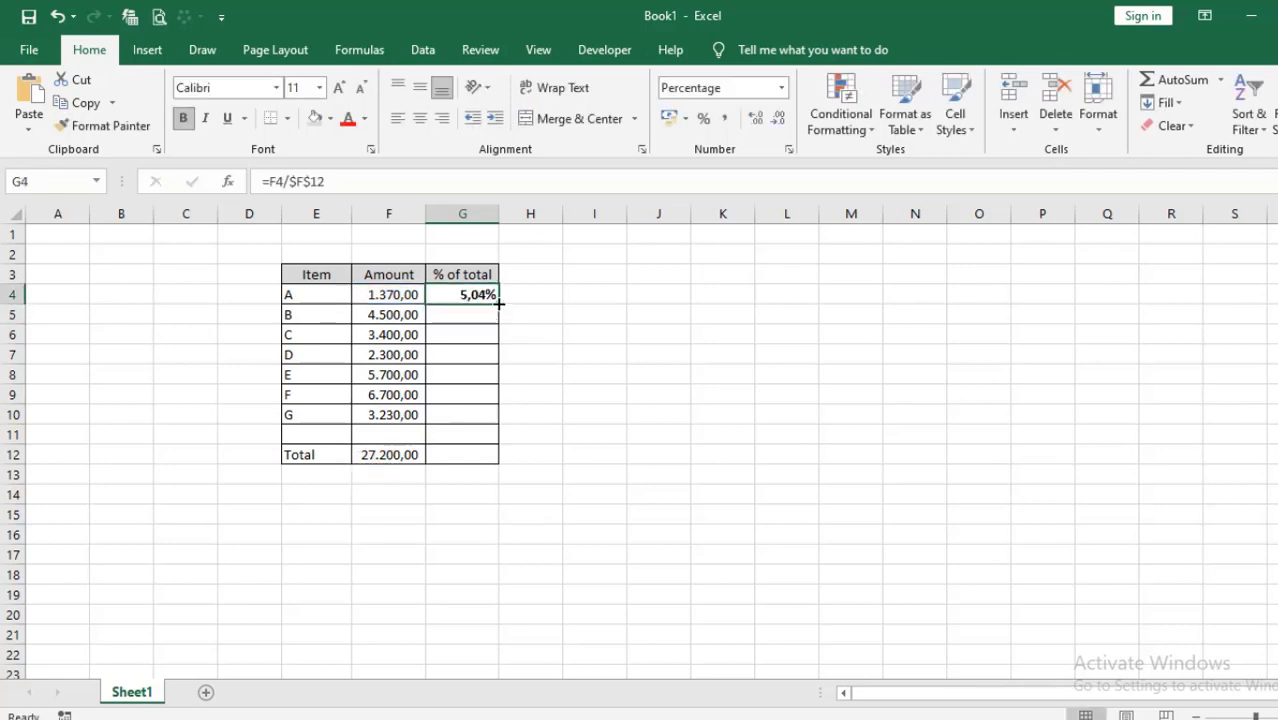
pyautogui.doubleClick(498, 303)
pyautogui.click(546, 544)
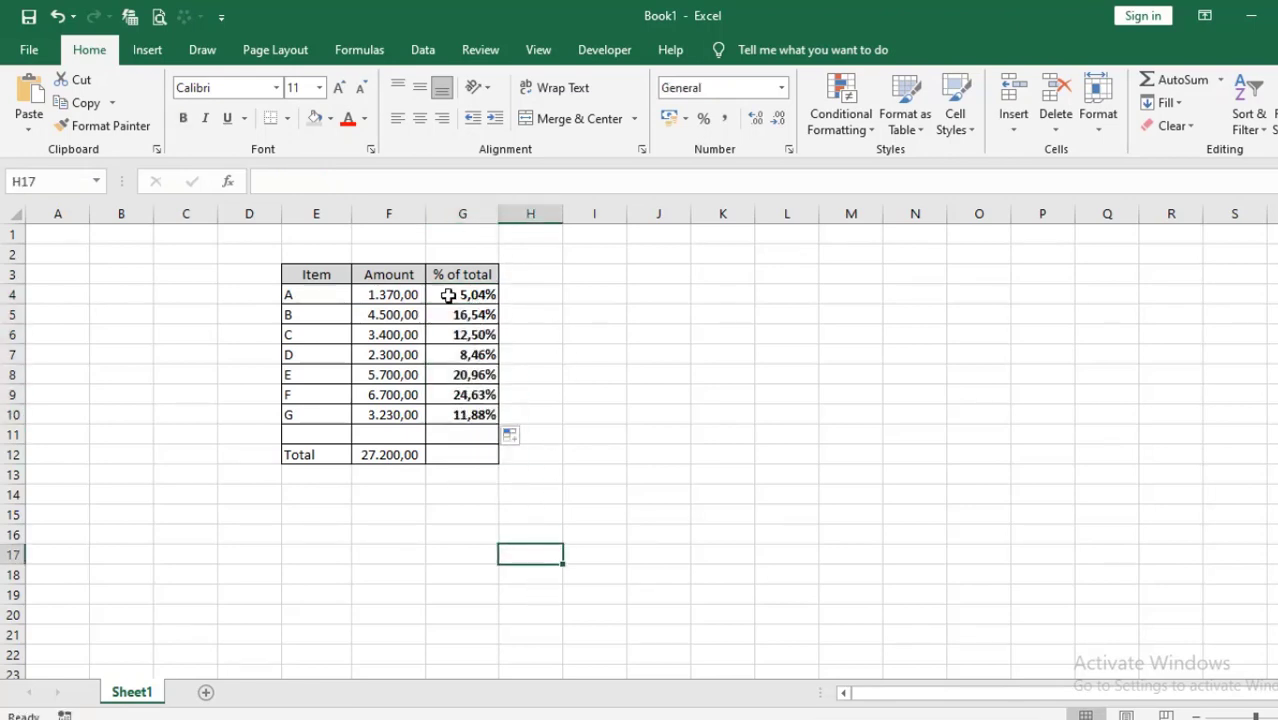
# Step: Clear the calculated percentages from G4:G10
pyautogui.moveTo(484, 296); pyautogui.dragTo(478, 416)
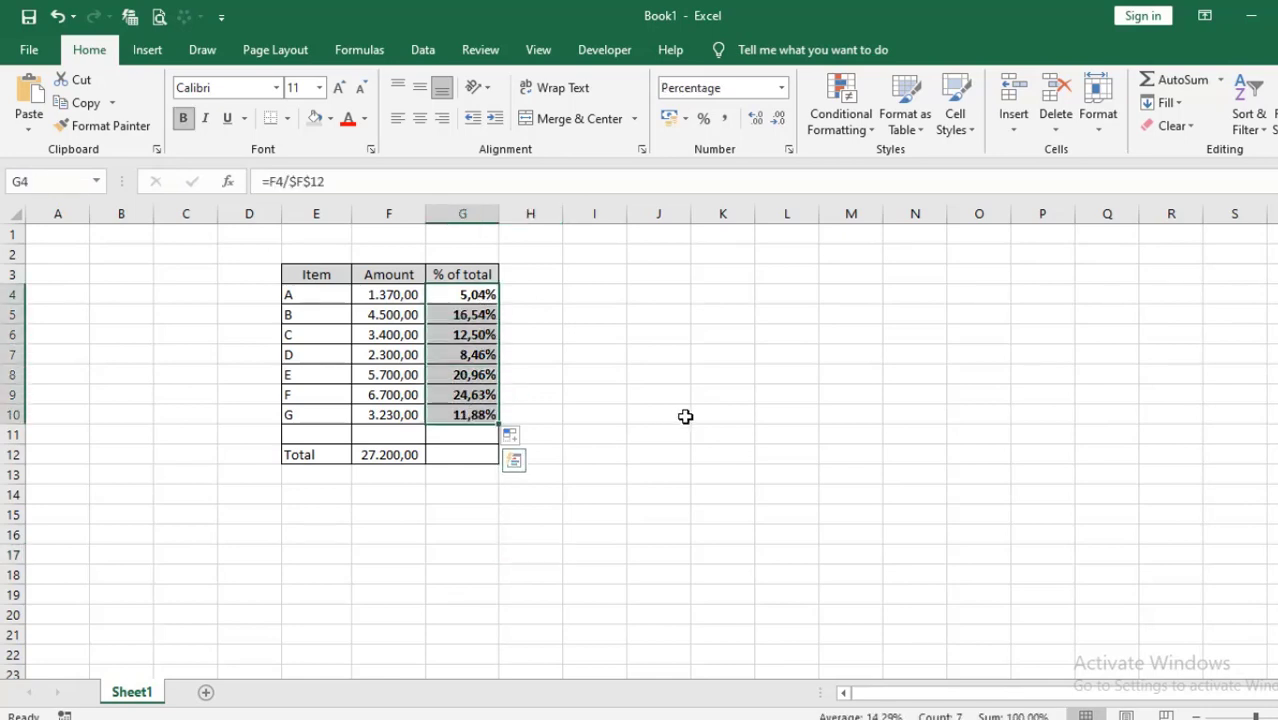
pyautogui.press('Delete')
pyautogui.click(479, 287)
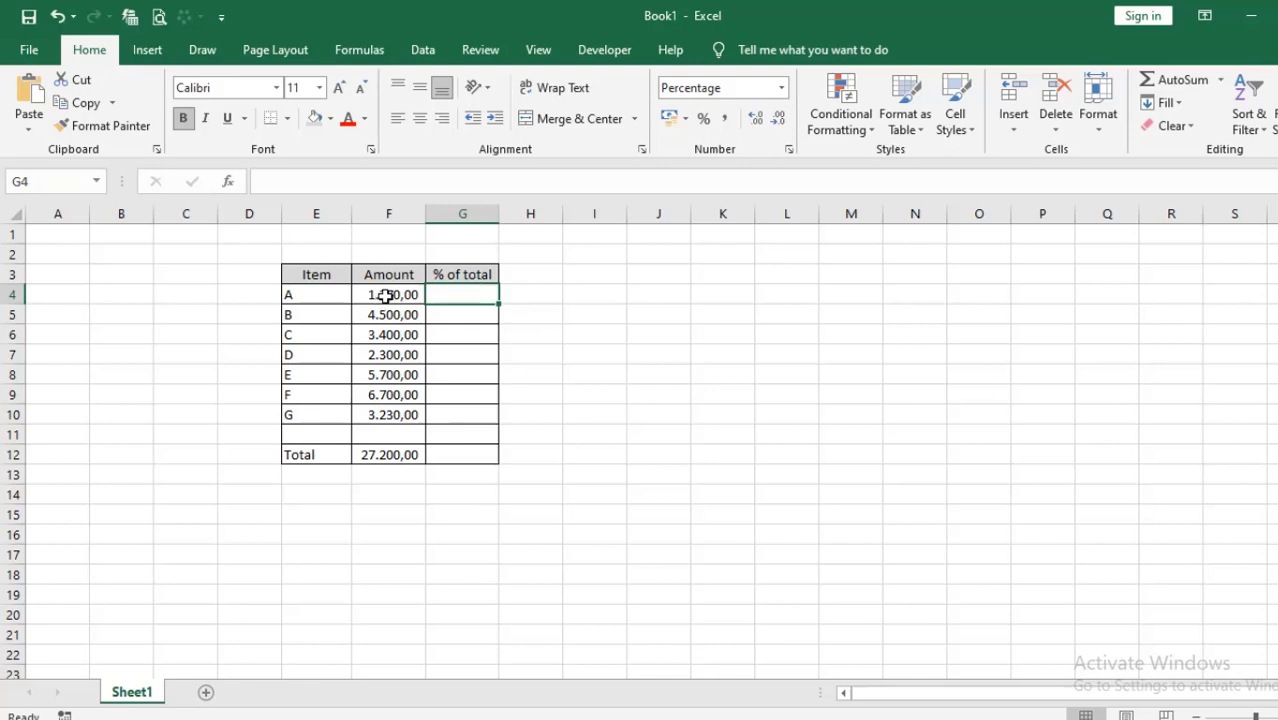
# Step: Use Quick Analysis on the amounts in F4:F10 to insert the % Total column calculation beside them
pyautogui.moveTo(386, 296); pyautogui.dragTo(380, 416)
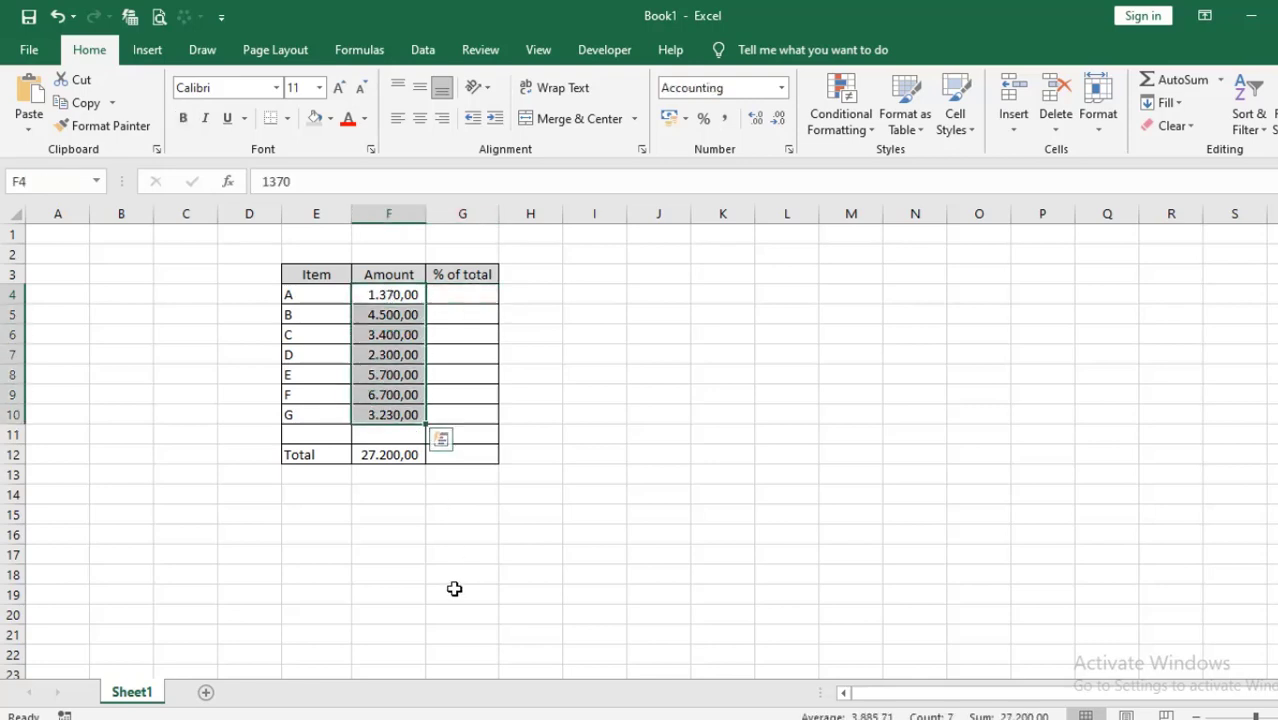
pyautogui.click(447, 450)
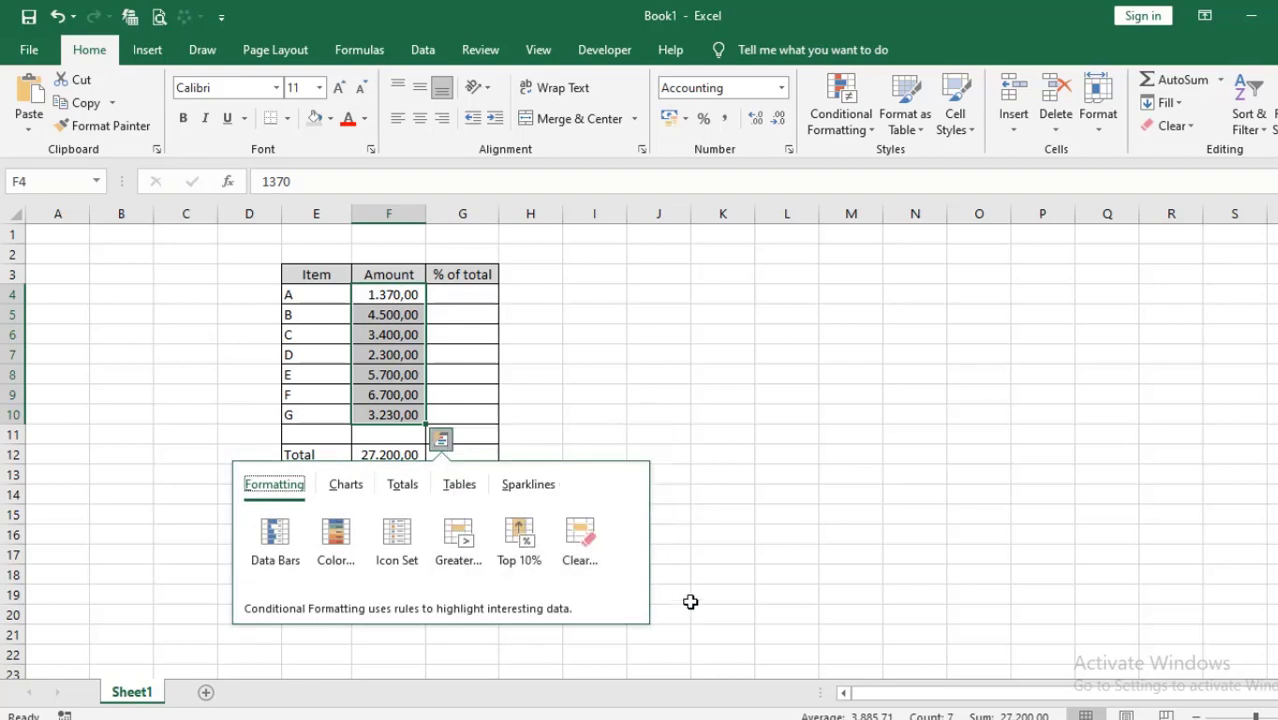
pyautogui.click(402, 486)
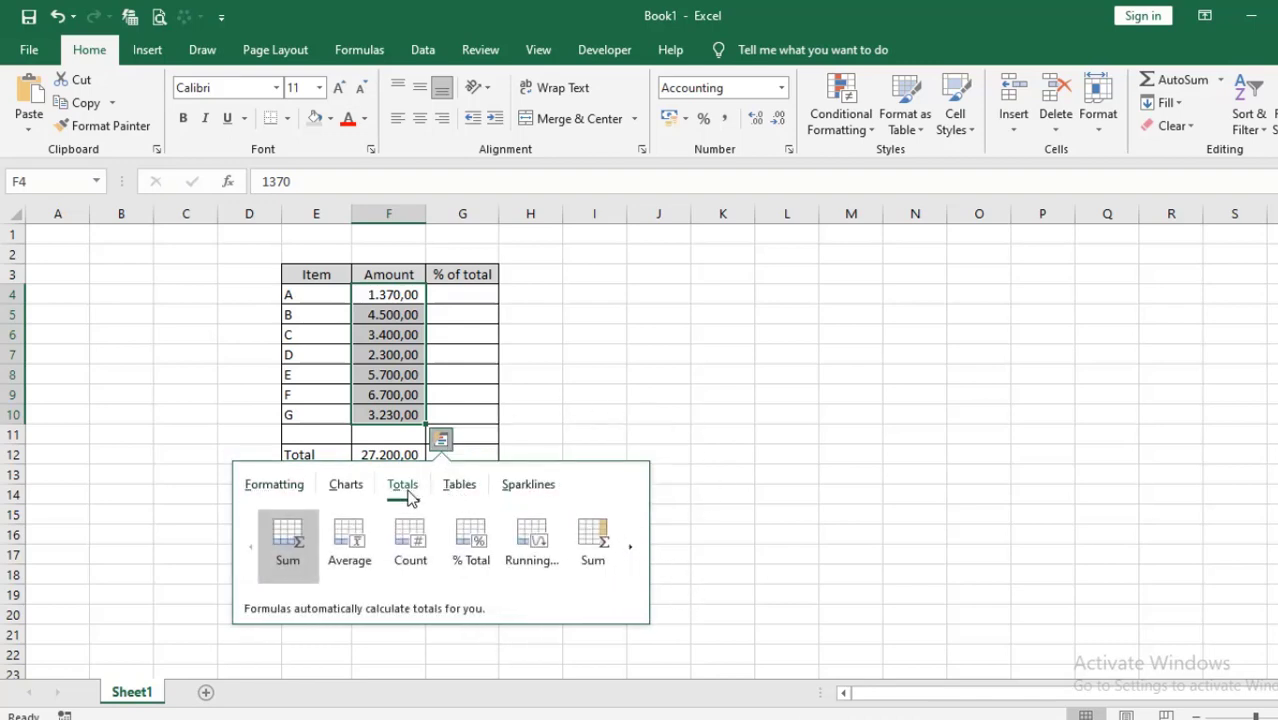
pyautogui.click(629, 553)
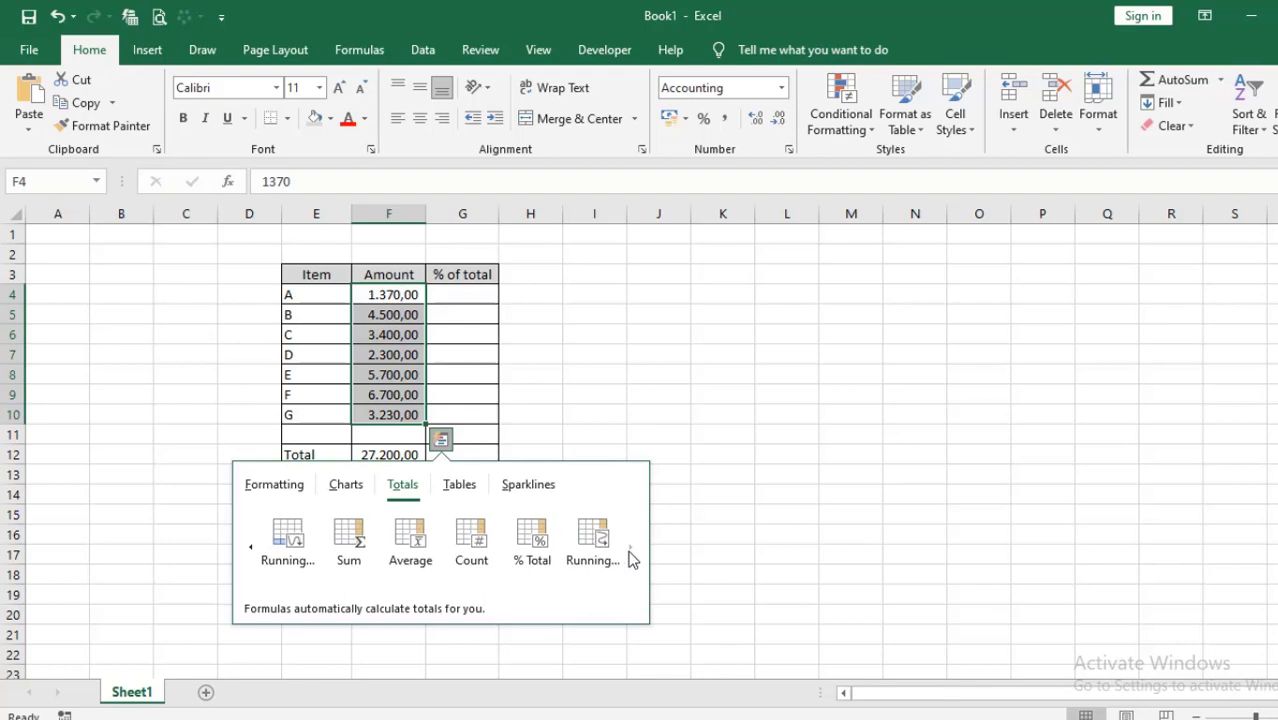
pyautogui.click(531, 548)
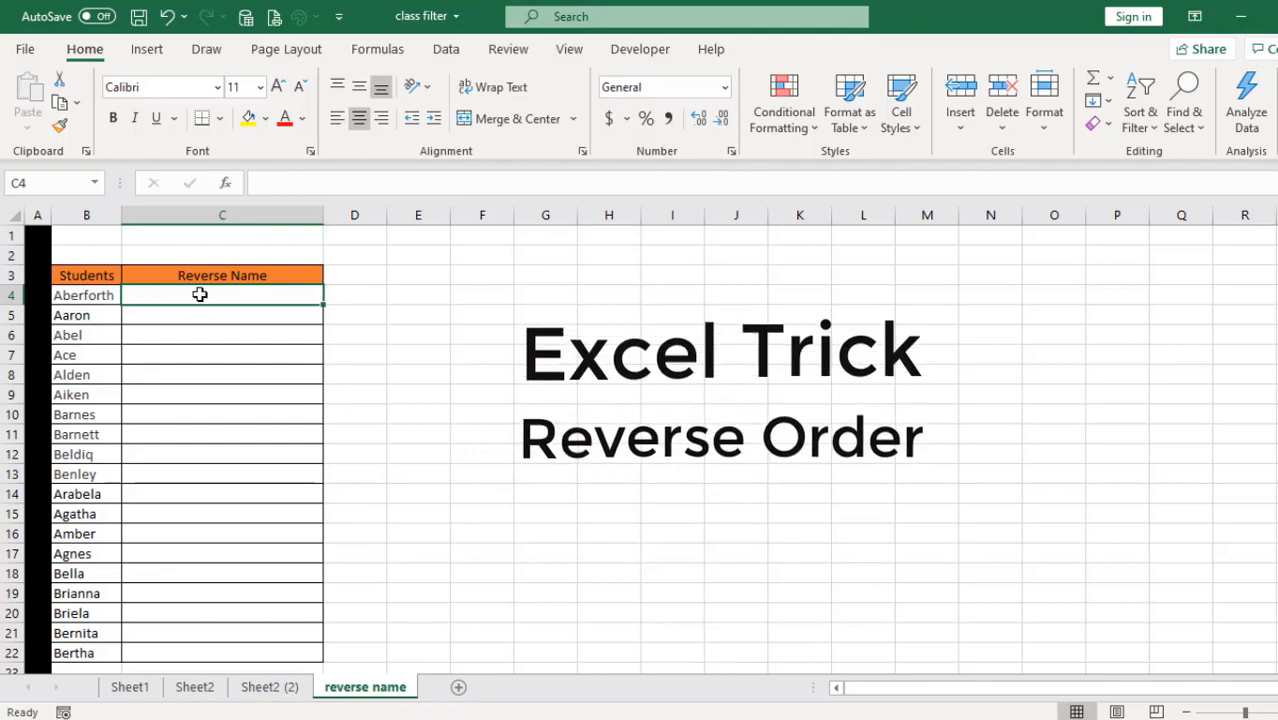
# Step: Start an INDEX formula in C4 that uses the student names in the absolute range $B$4:$B$22 as its array
pyautogui.write('=')
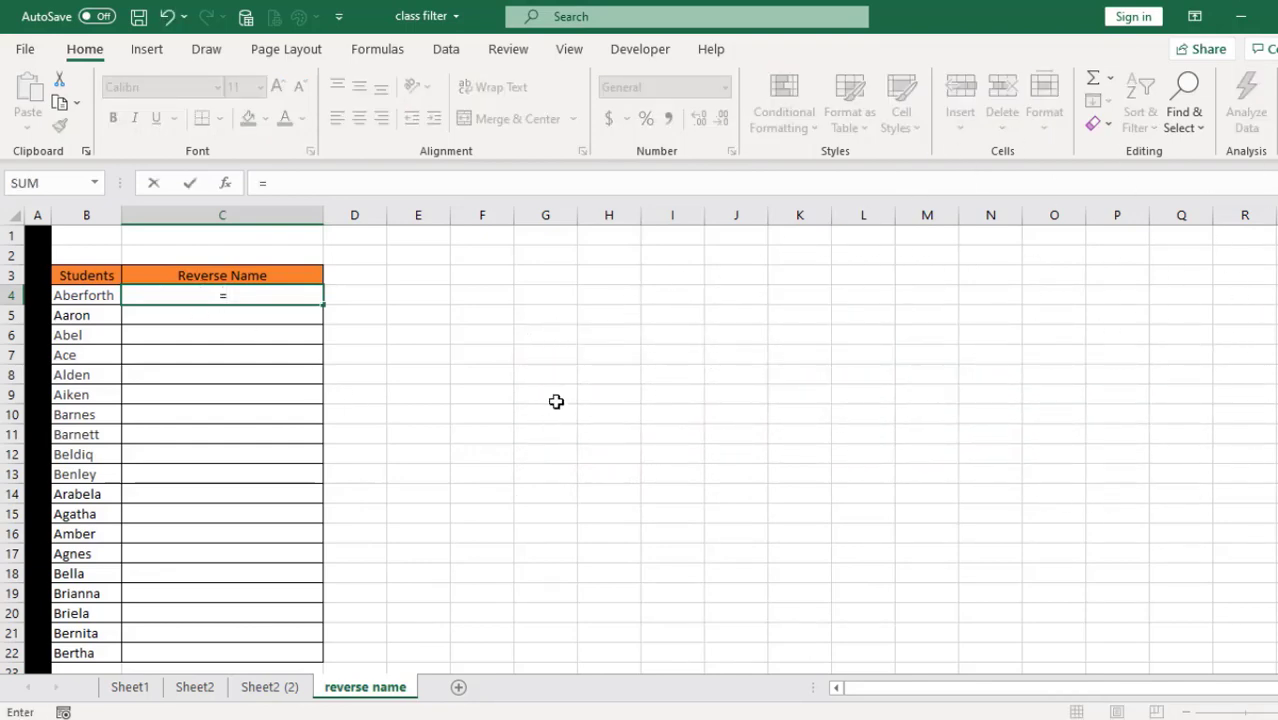
pyautogui.write('index')
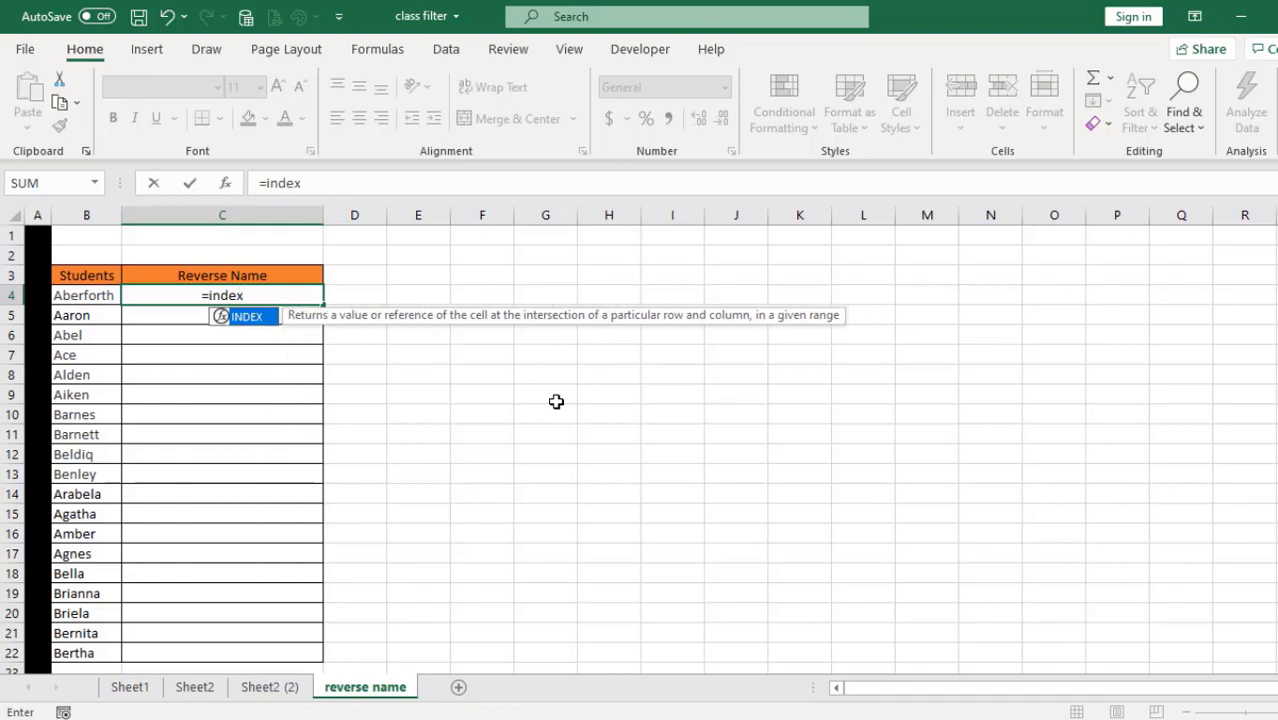
pyautogui.write('(')
pyautogui.moveTo(80, 294); pyautogui.dragTo(71, 657)
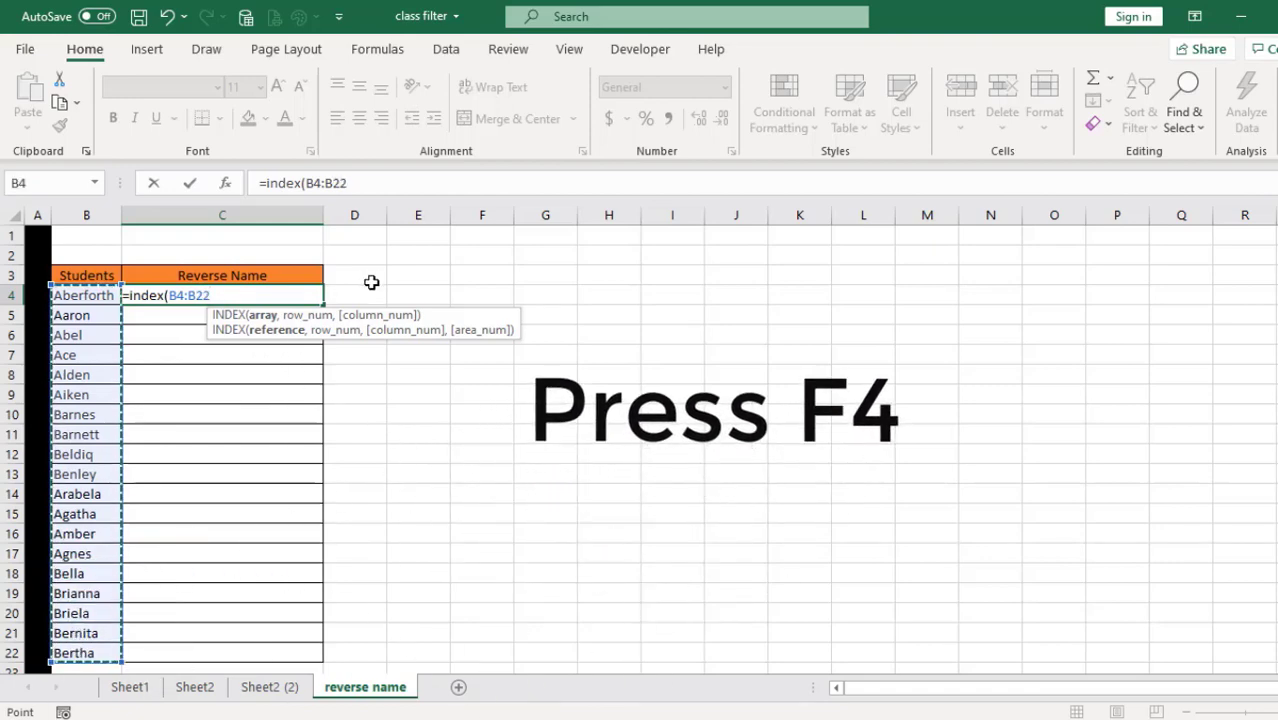
pyautogui.press('F4')
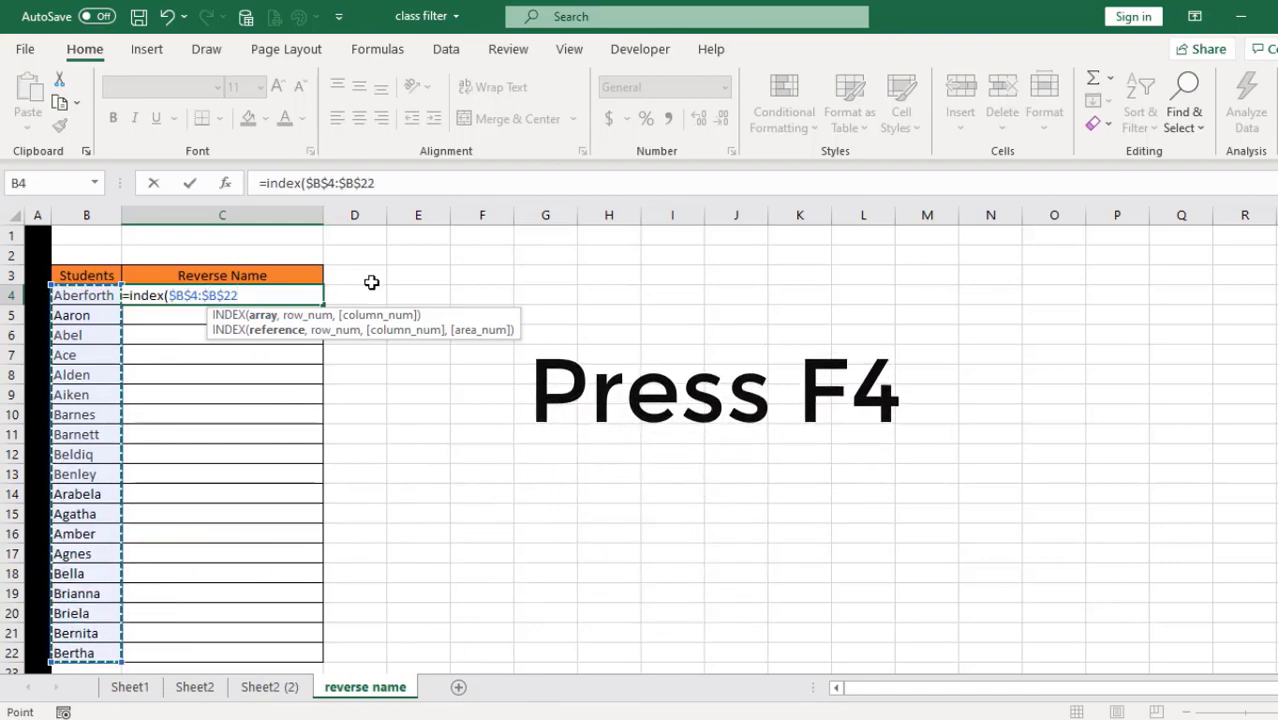
# Step: Complete the C4 formula with ROWS(B4:$B$22) as the row number, giving =INDEX($B$4:$B$22,ROWS(B4:$B$22))
pyautogui.write(',rows')
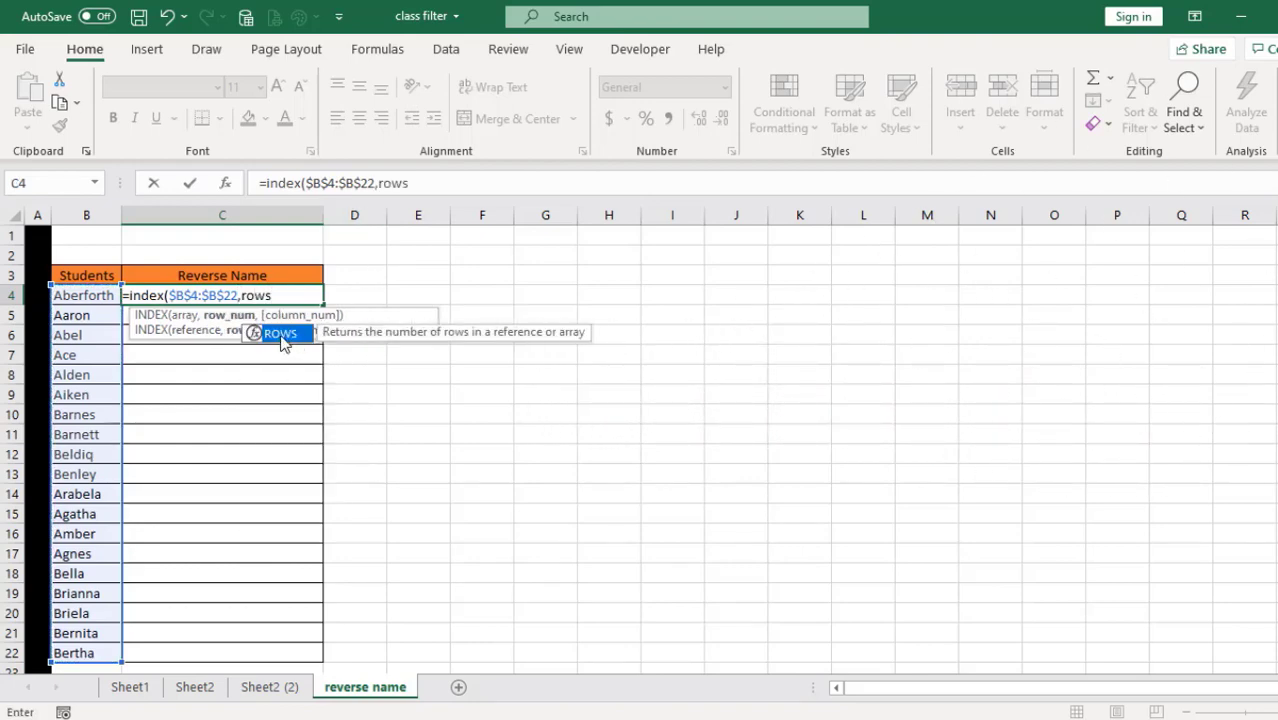
pyautogui.doubleClick(285, 336)
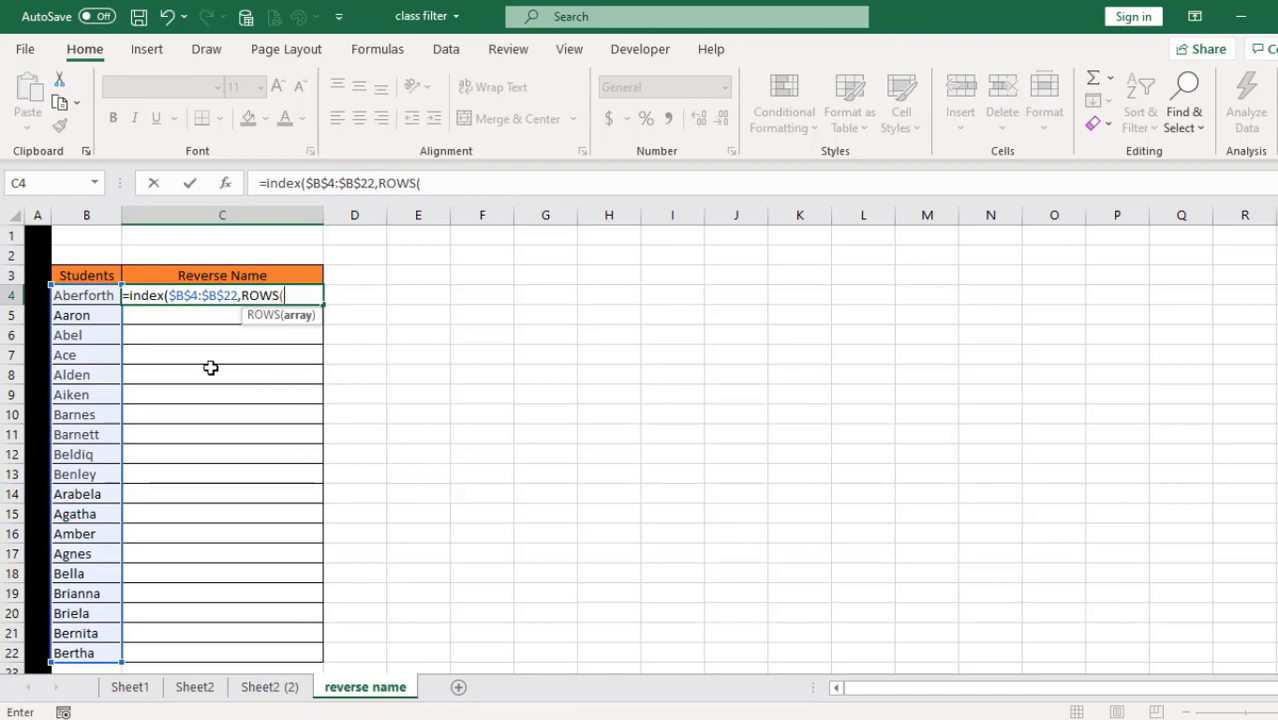
pyautogui.moveTo(94, 295); pyautogui.dragTo(70, 652)
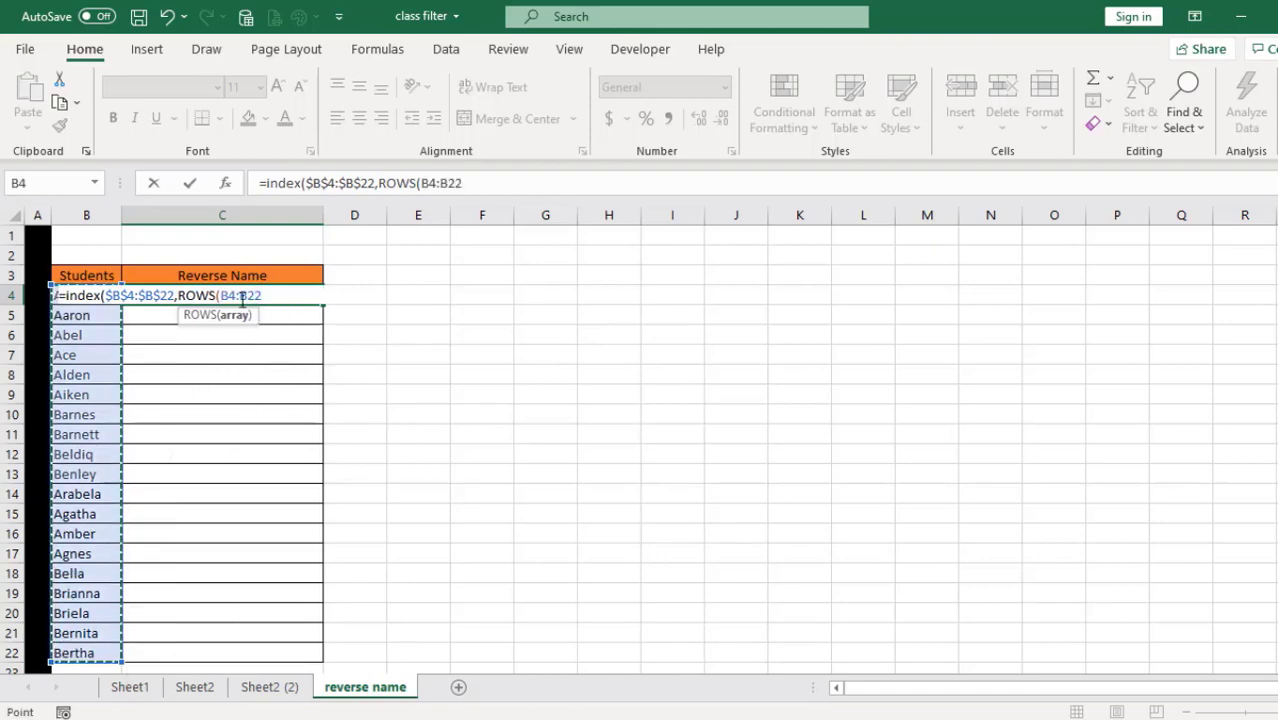
pyautogui.moveTo(241, 296); pyautogui.dragTo(261, 294)
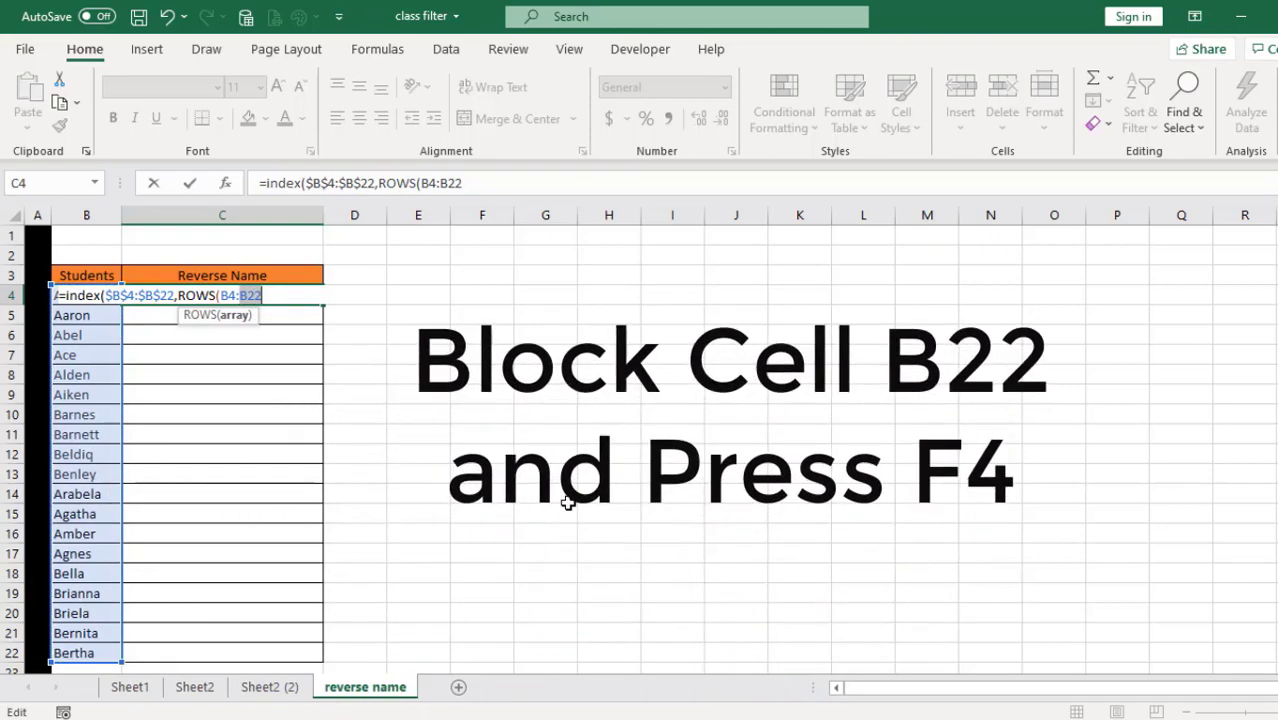
pyautogui.press('F4')
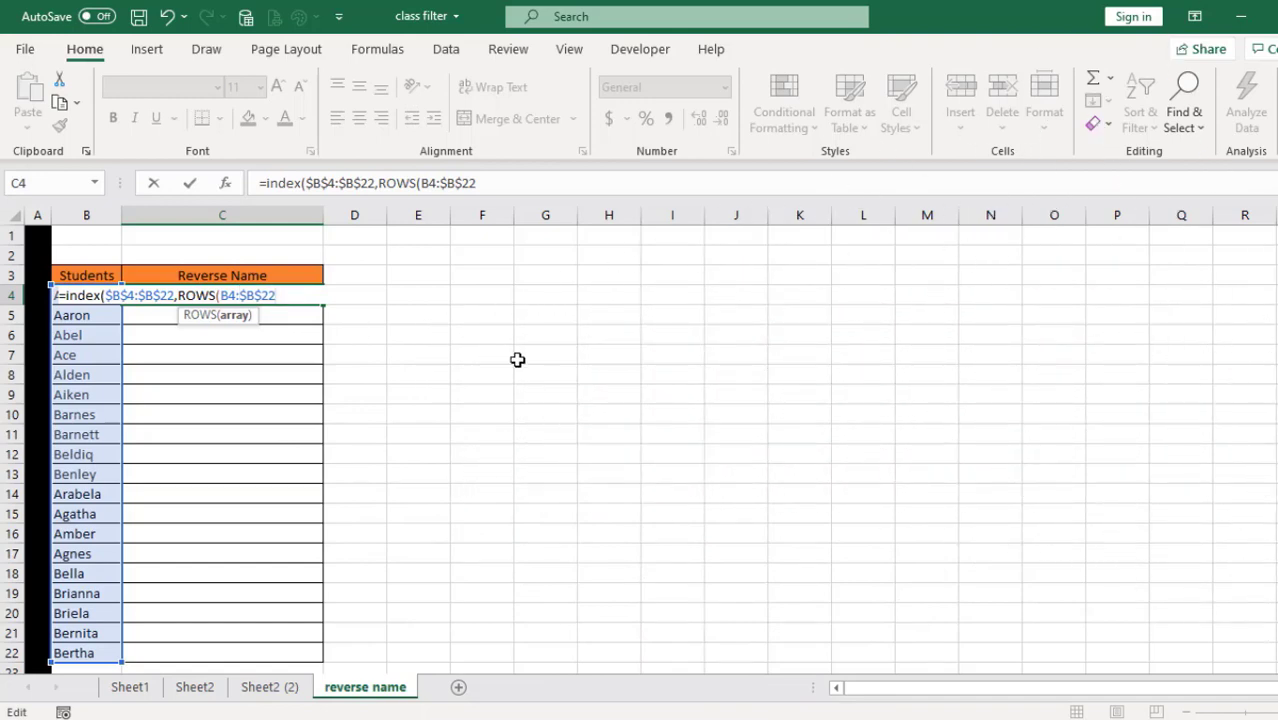
pyautogui.write(')')
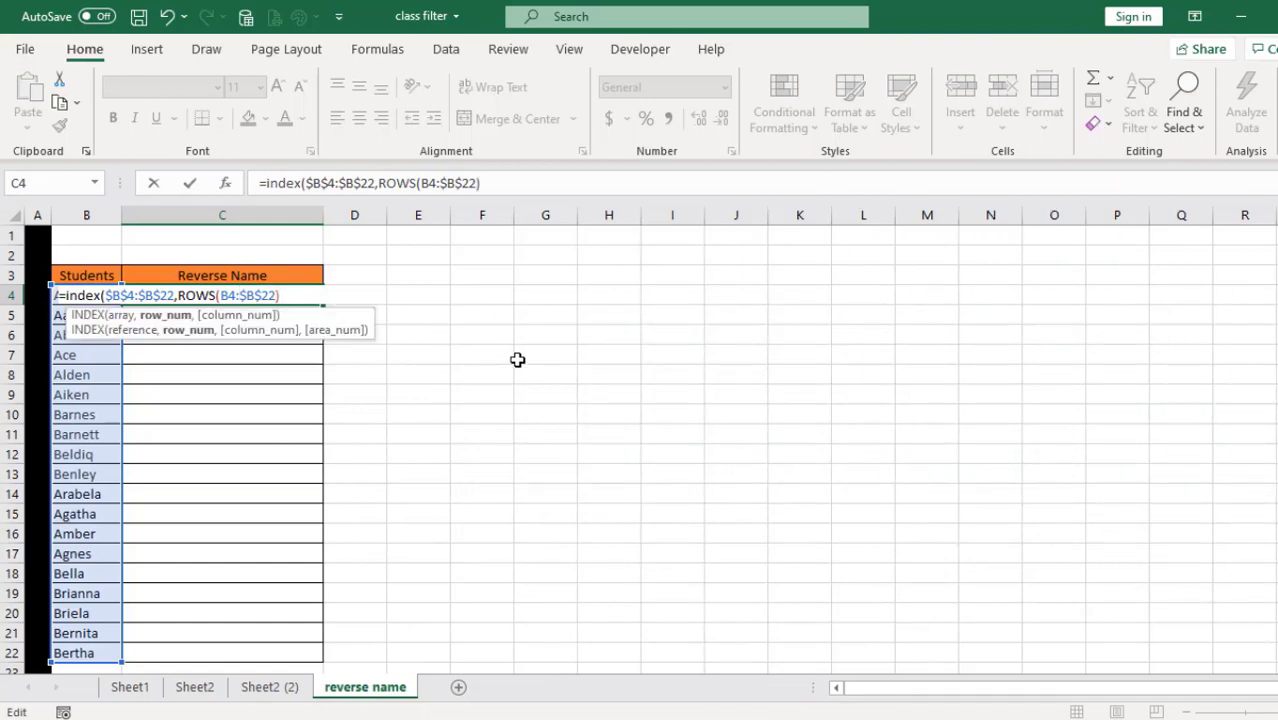
pyautogui.write(')')
pyautogui.press('Return')
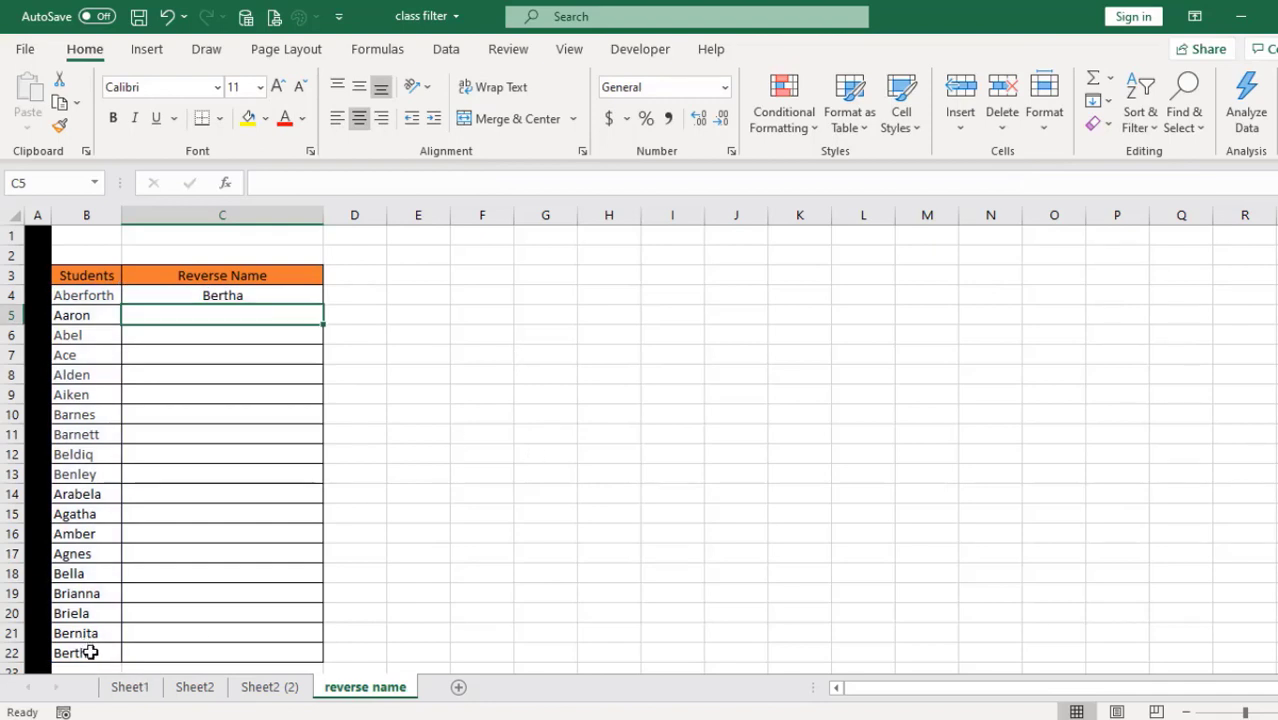
# Step: Fill the reversing formula from C4 down to C22 and compare the first reversed names with the end of the Students list
pyautogui.click(313, 299)
pyautogui.moveTo(325, 305); pyautogui.dragTo(331, 660)
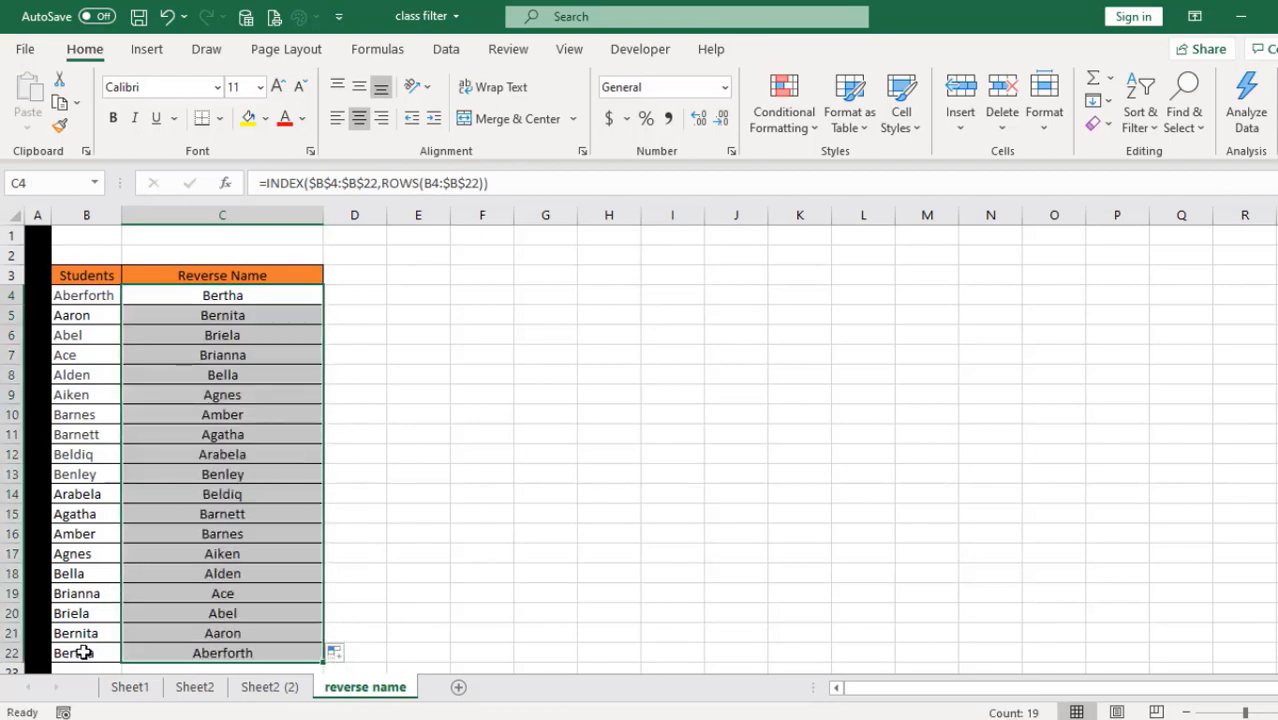
pyautogui.click(83, 652)
pyautogui.click(230, 292)
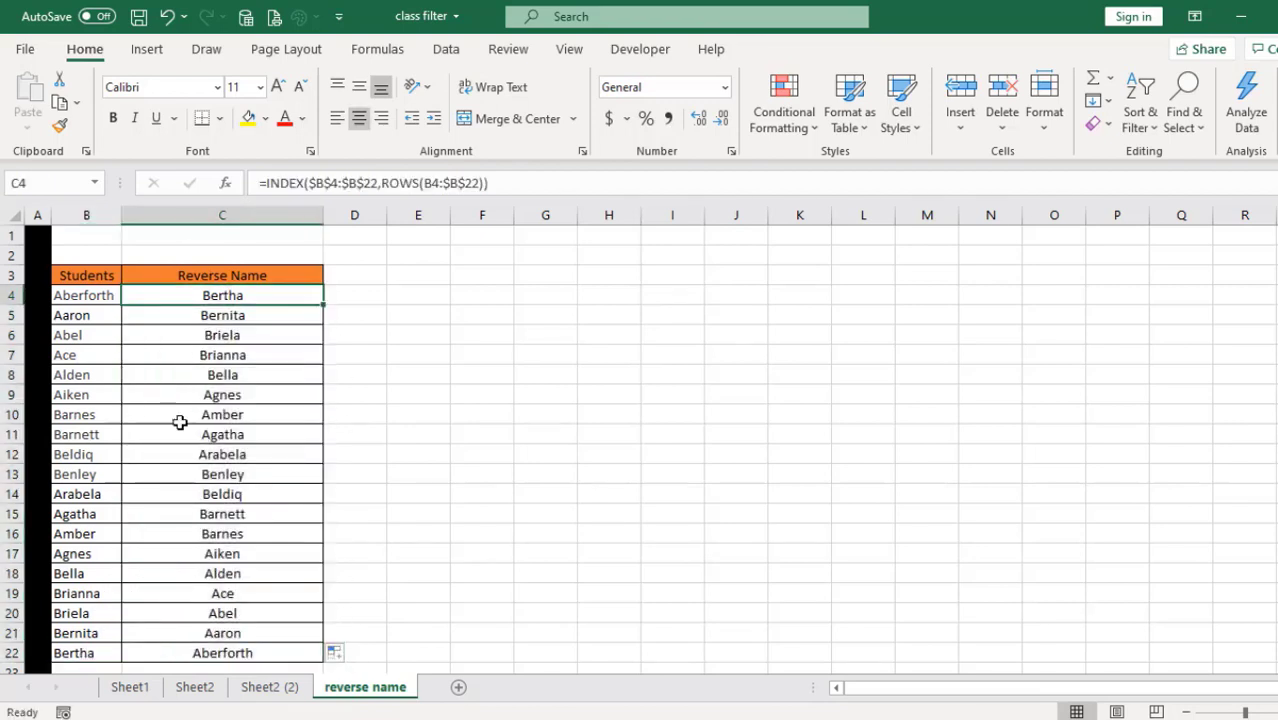
pyautogui.click(90, 630)
pyautogui.click(226, 317)
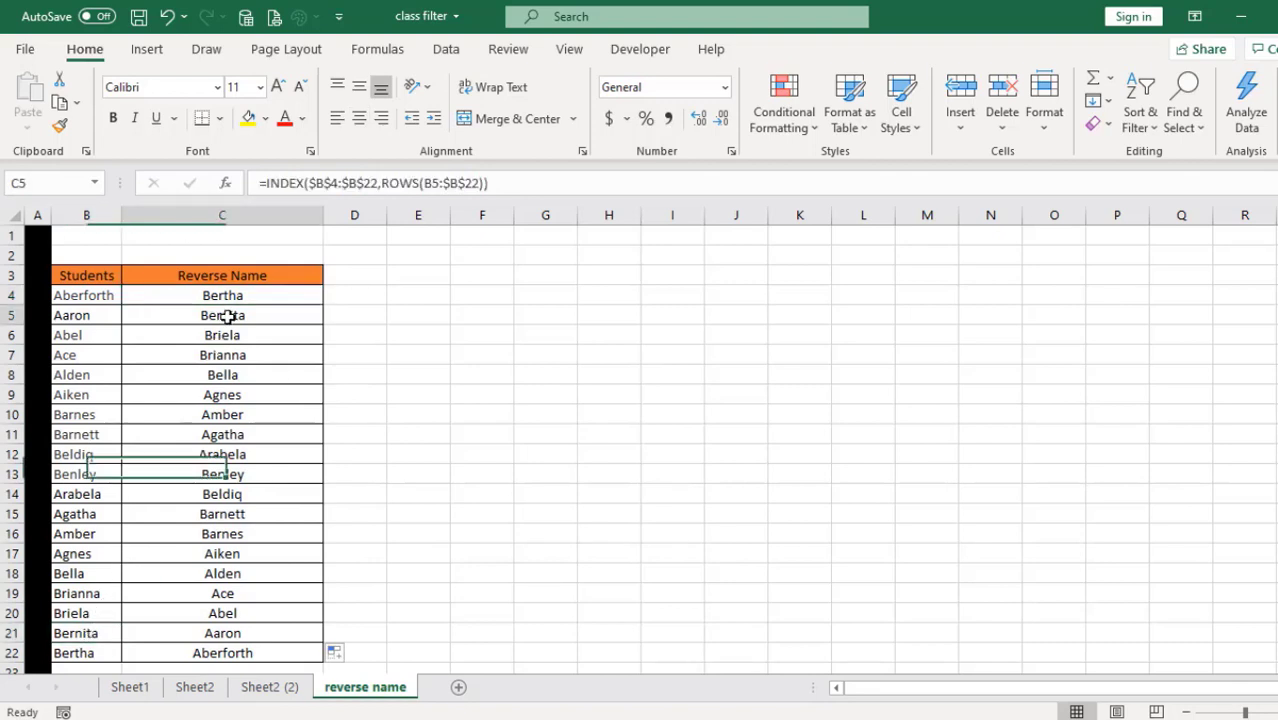
pyautogui.click(87, 615)
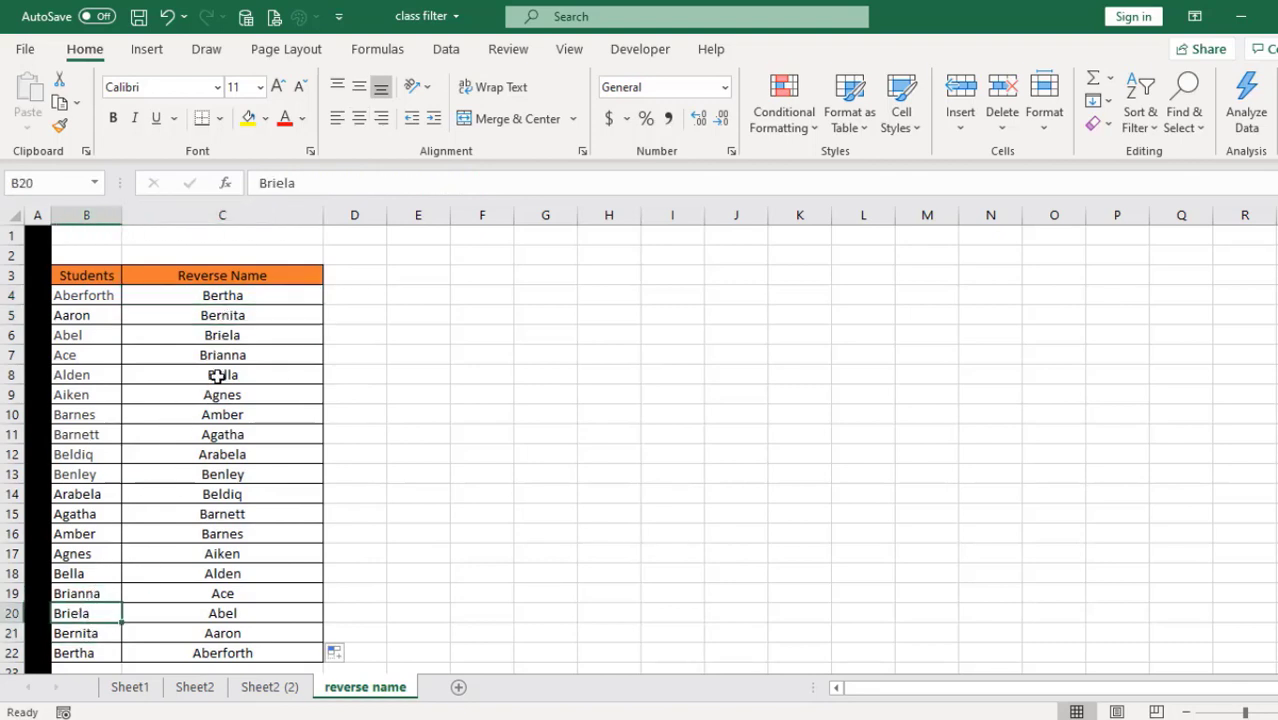
pyautogui.click(245, 336)
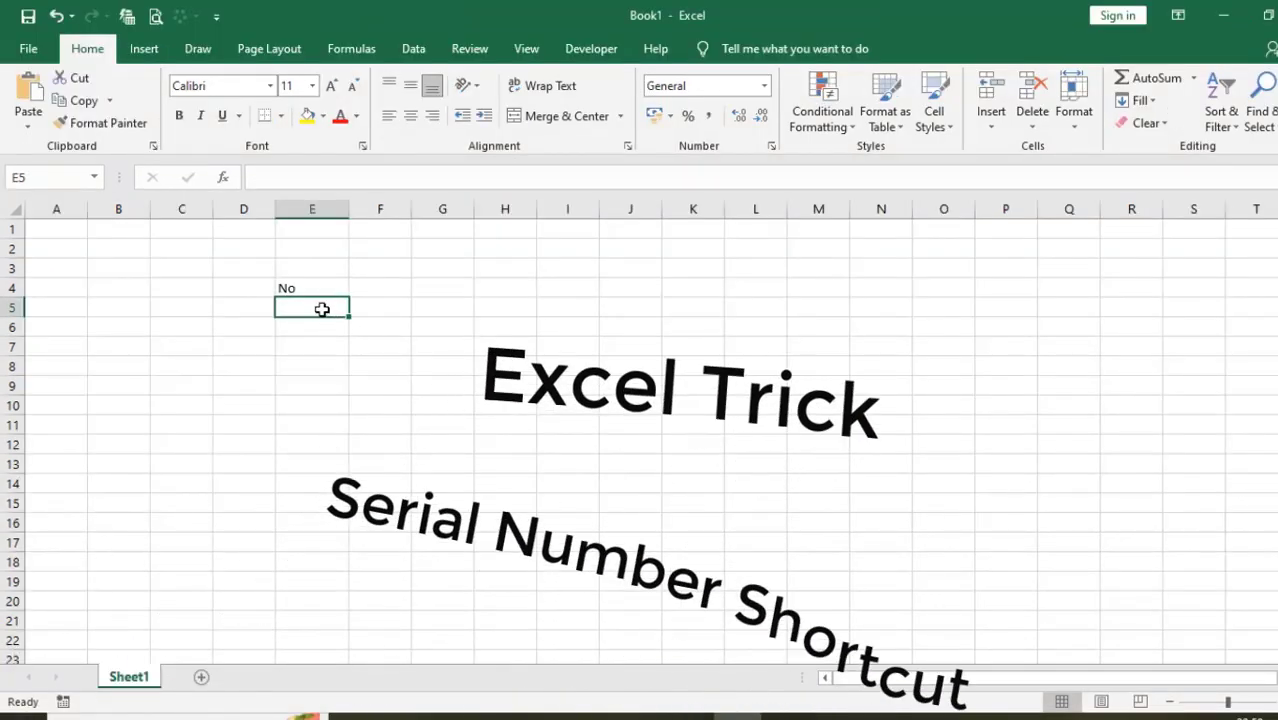
# Step: Enter 1 in E5 under the No heading and open the Series fill settings for that cell
pyautogui.write('1')
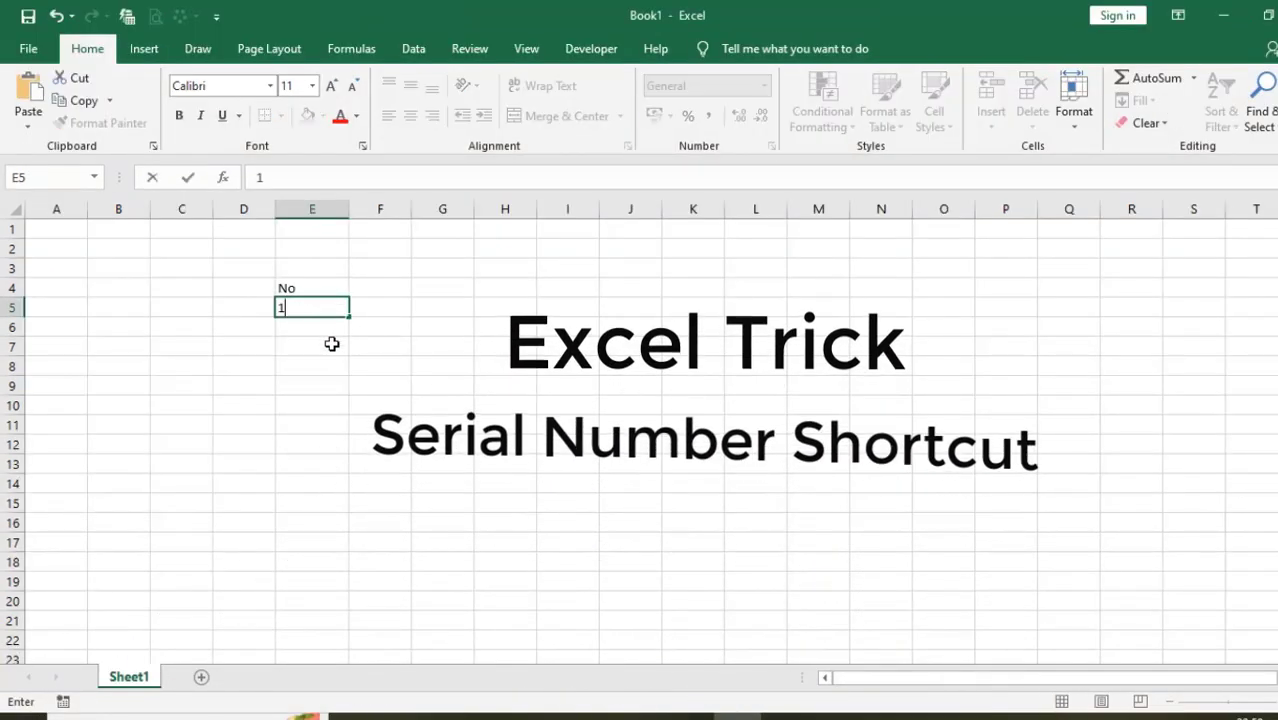
pyautogui.press('Return')
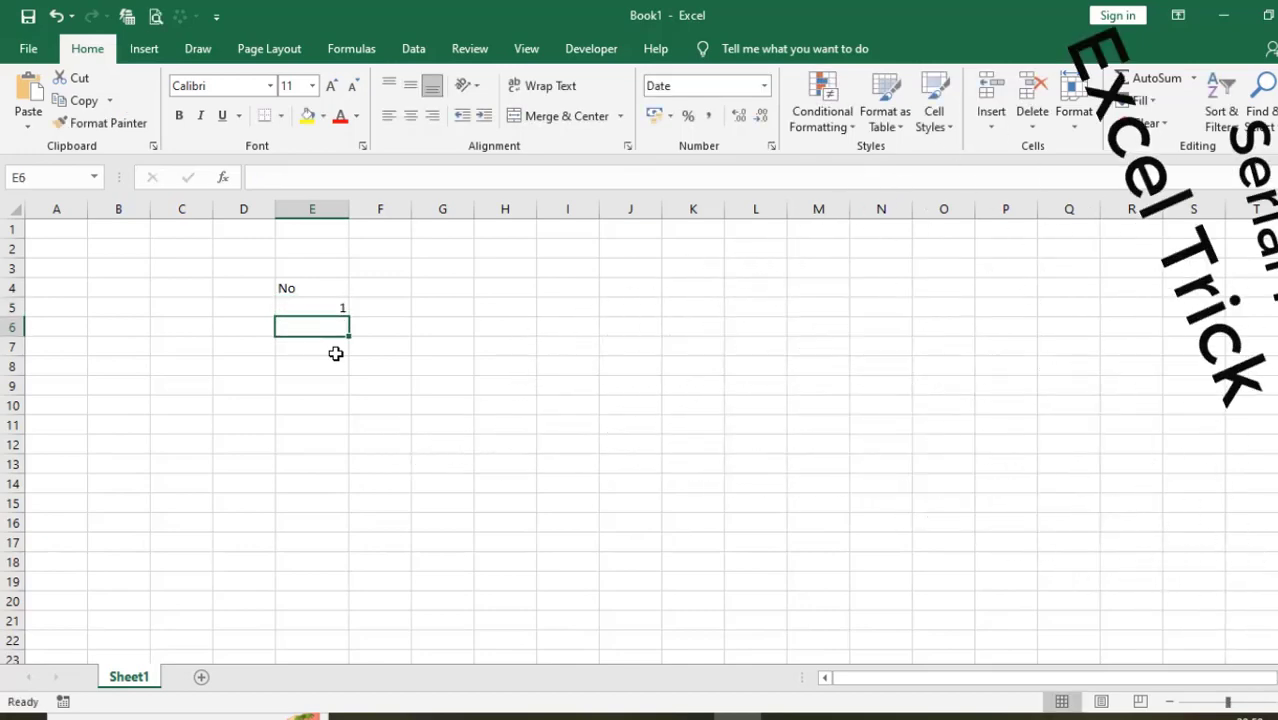
pyautogui.click(328, 304)
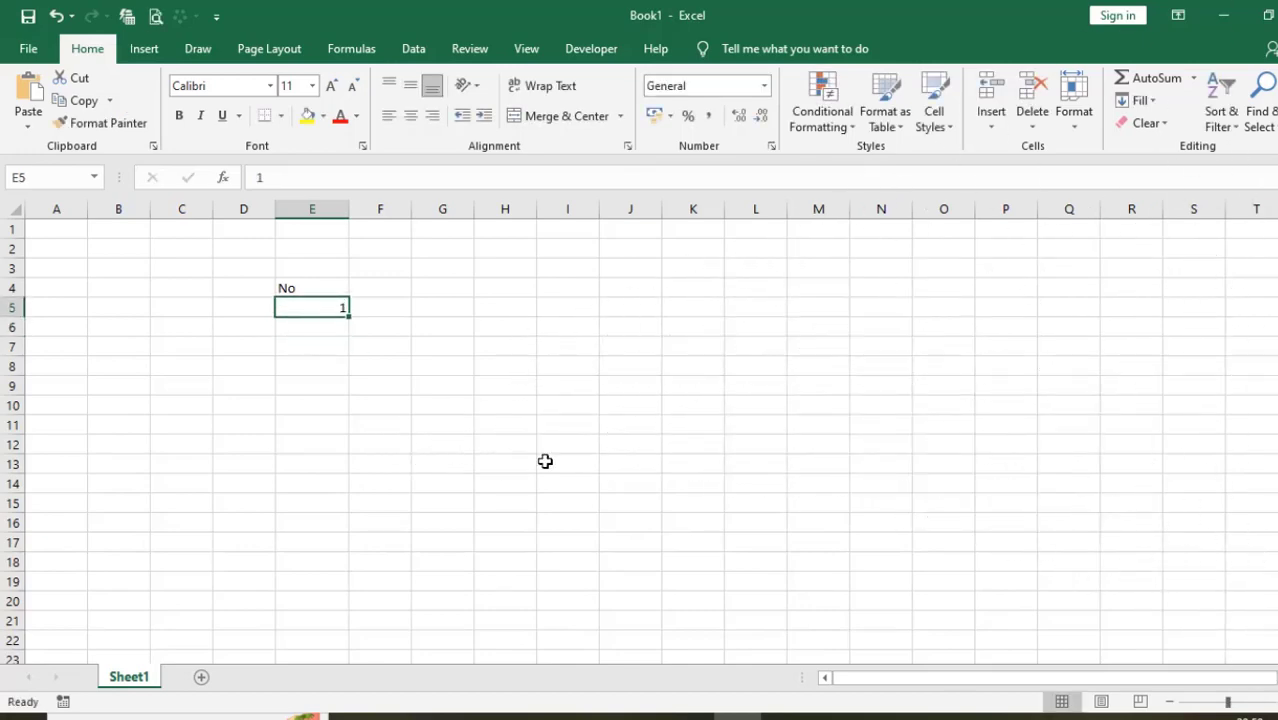
pyautogui.press('alt')
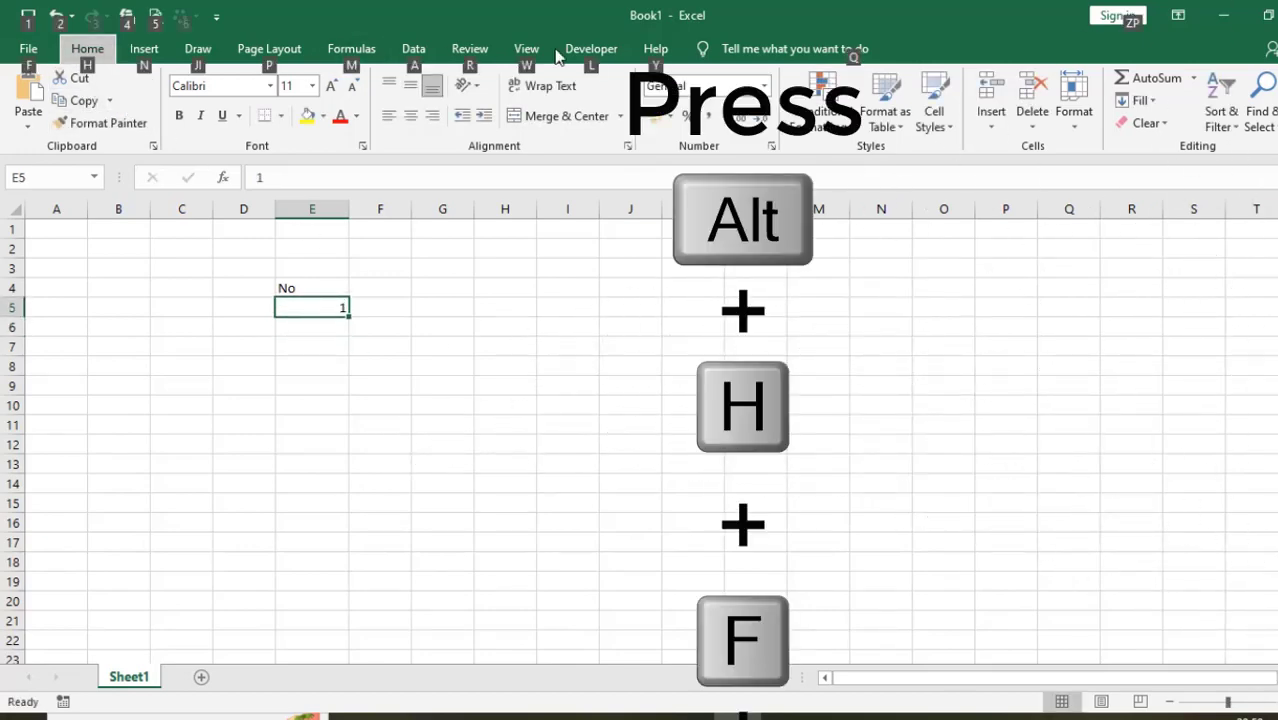
pyautogui.press('h')
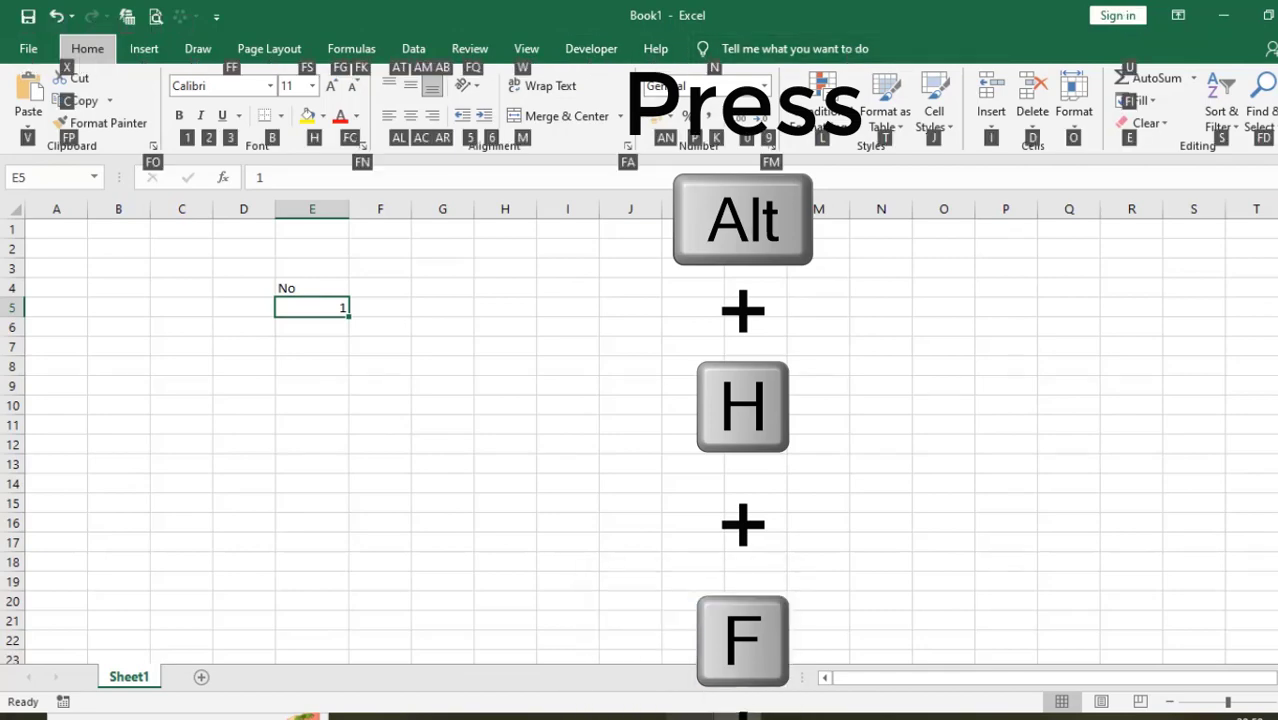
pyautogui.press('f')
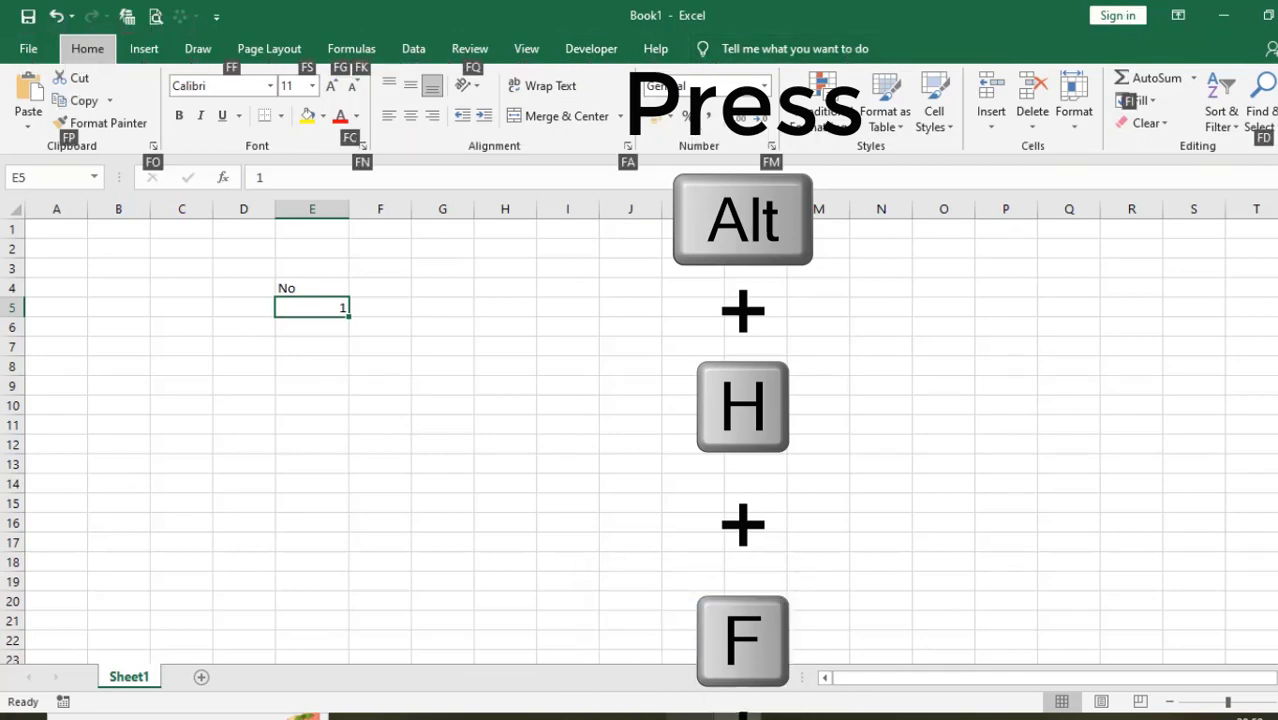
pyautogui.press('i')
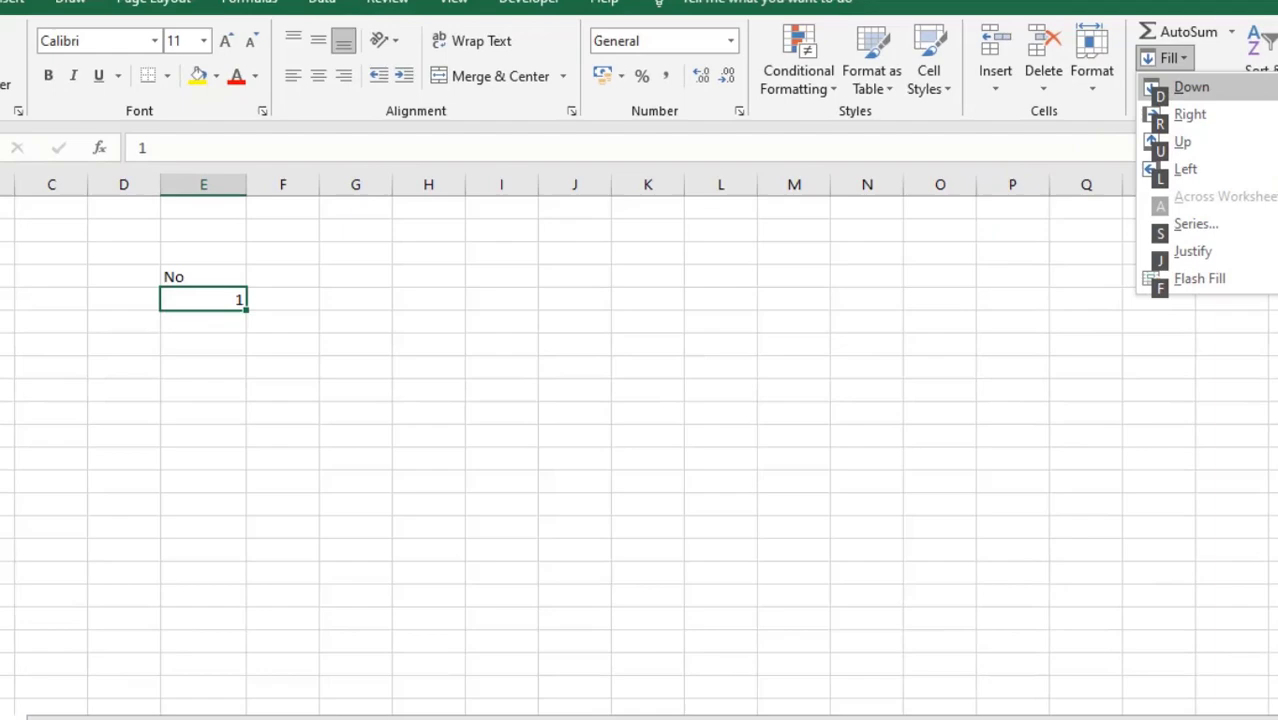
pyautogui.press('s')
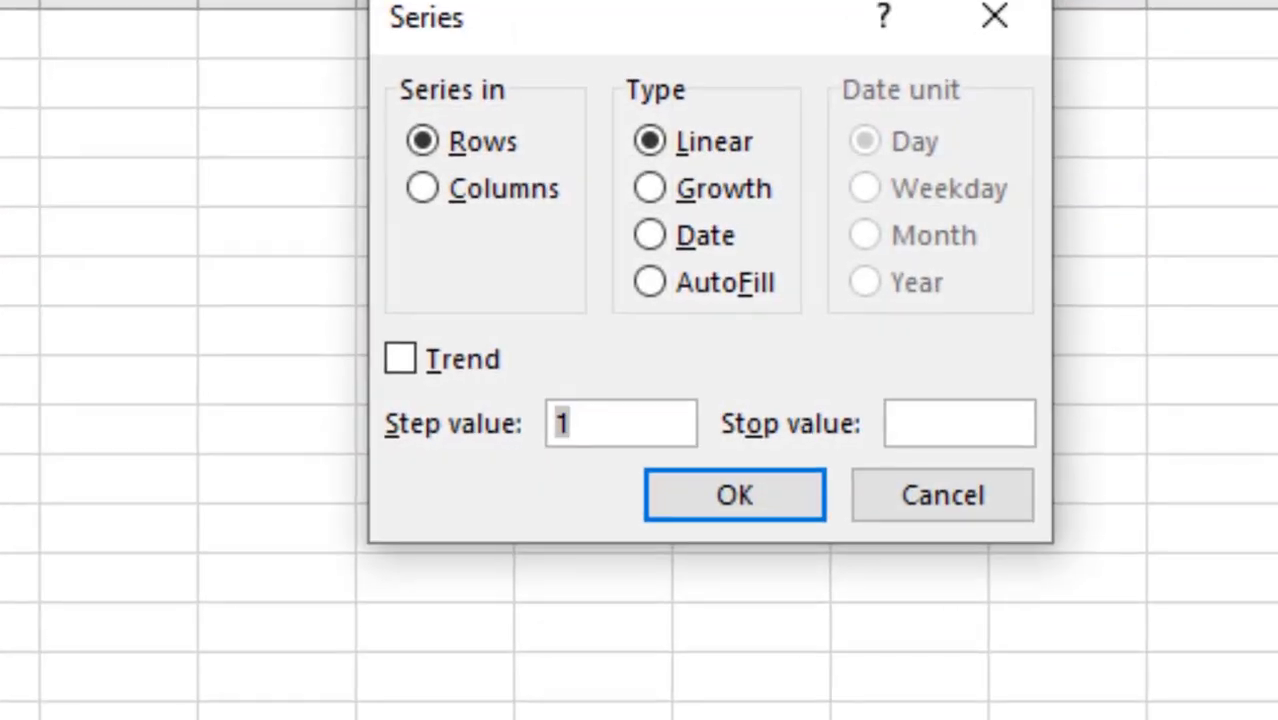
# Step: Fill a linear series down the column from E5 with a stop value of 2000, and check the last entry
pyautogui.click(442, 206)
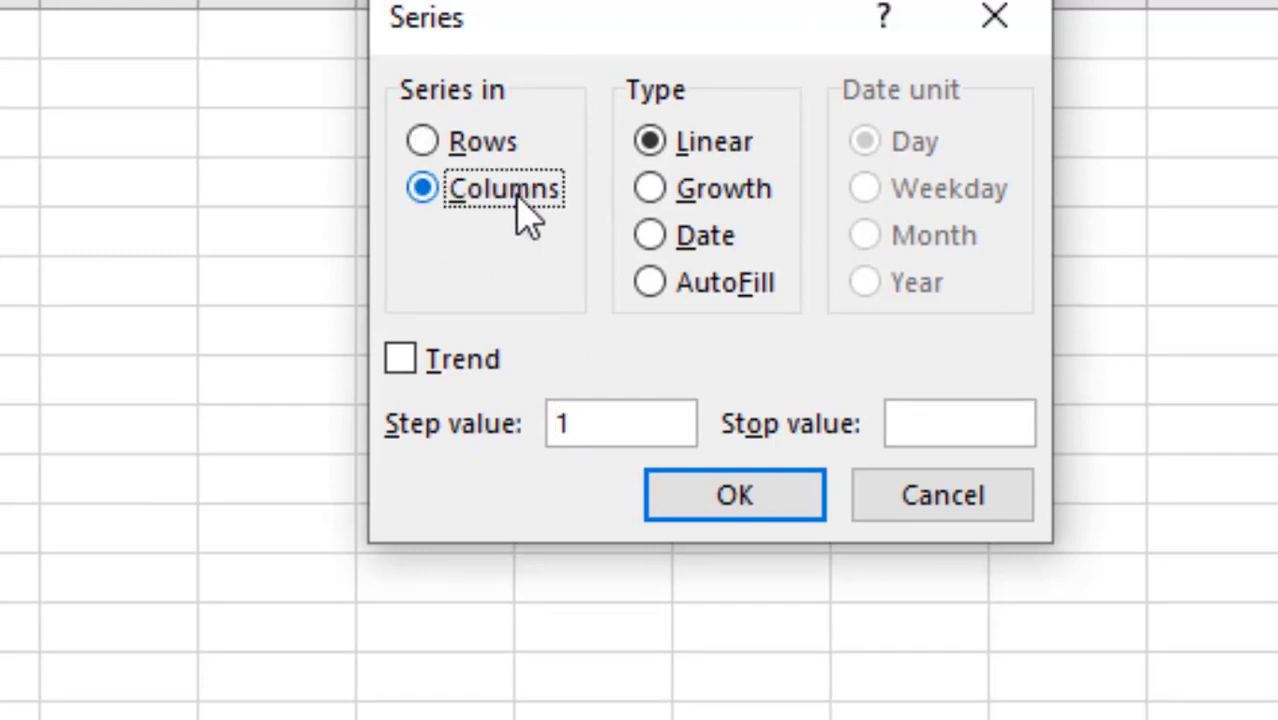
pyautogui.click(652, 143)
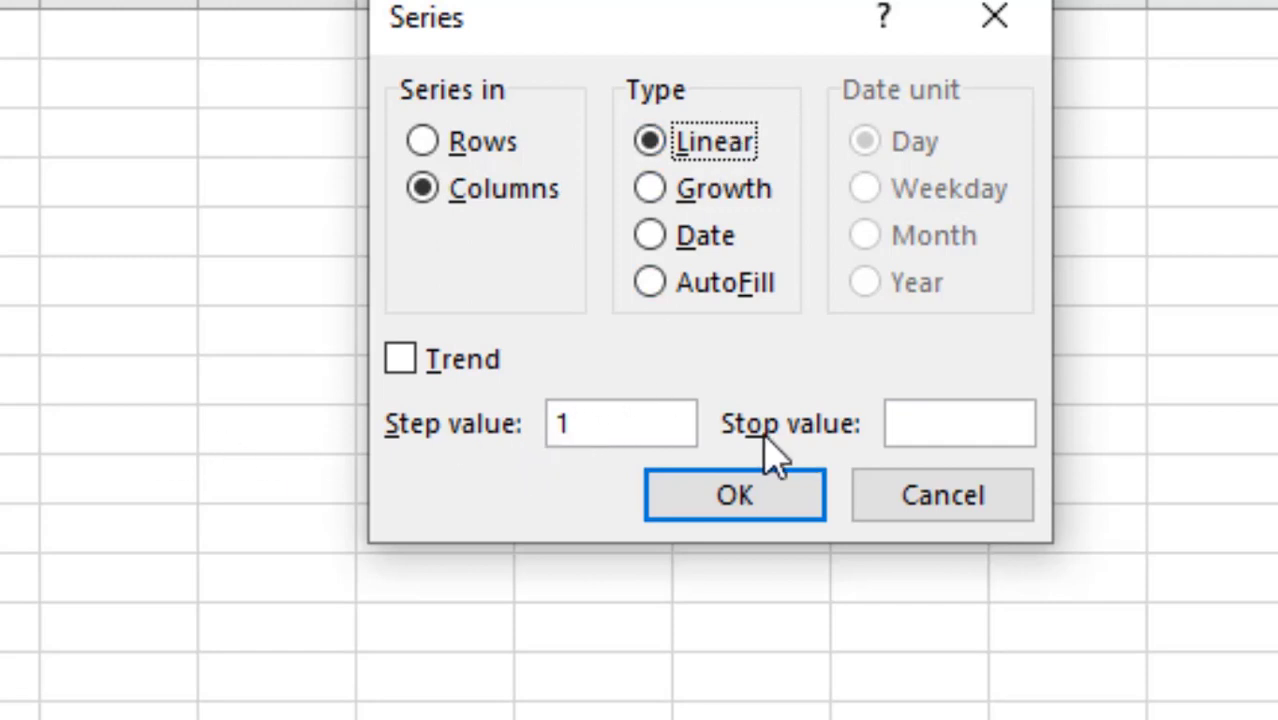
pyautogui.click(962, 425)
pyautogui.write('2')
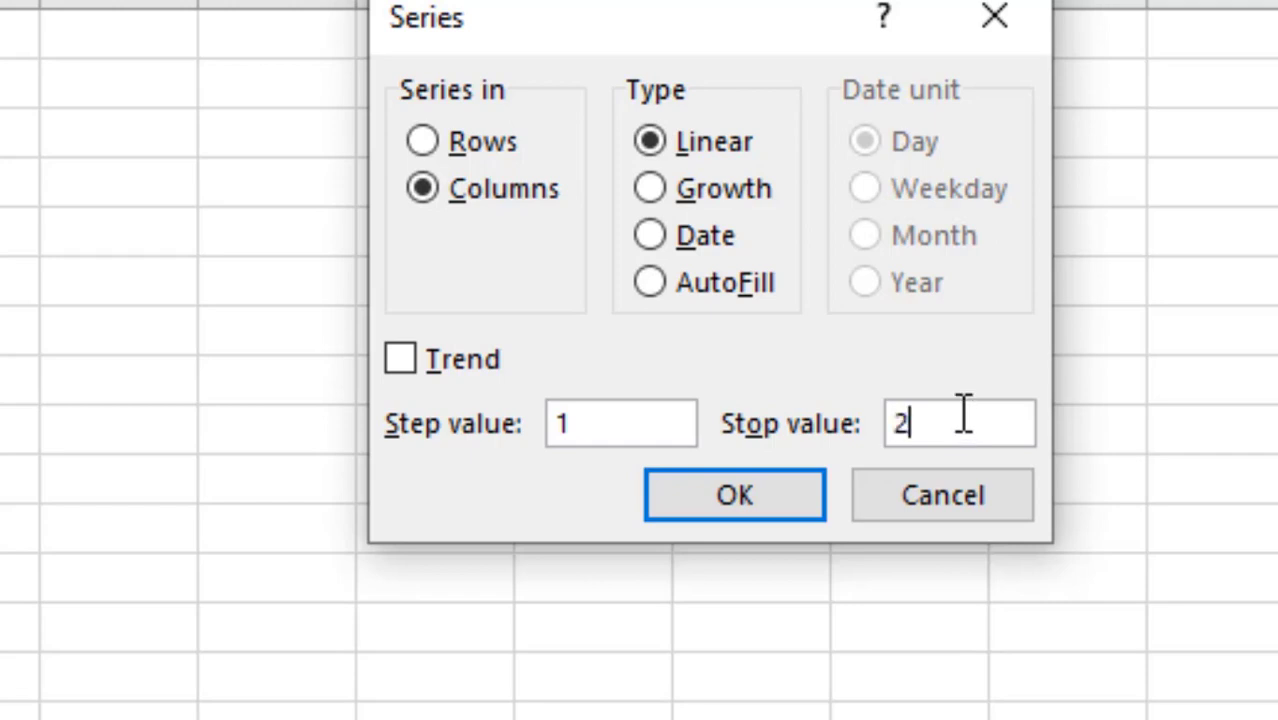
pyautogui.write('000')
pyautogui.click(775, 525)
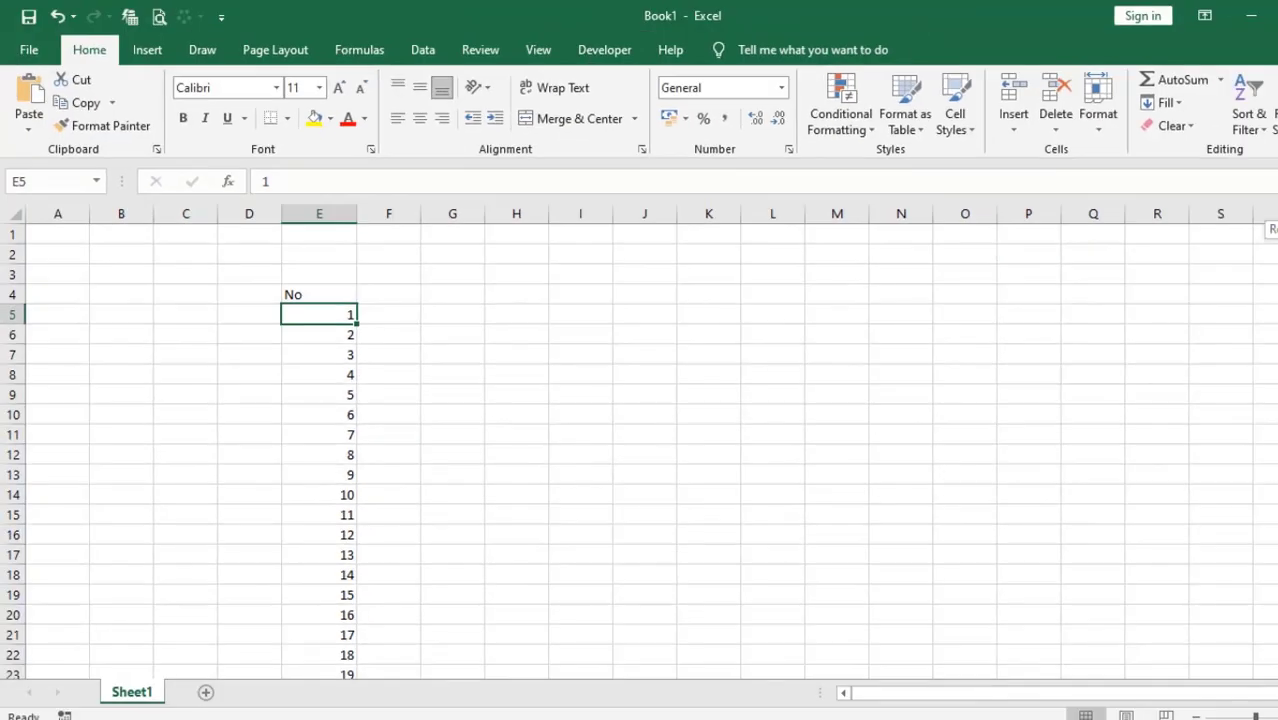
pyautogui.moveTo(1274, 230); pyautogui.dragTo(1274, 652)
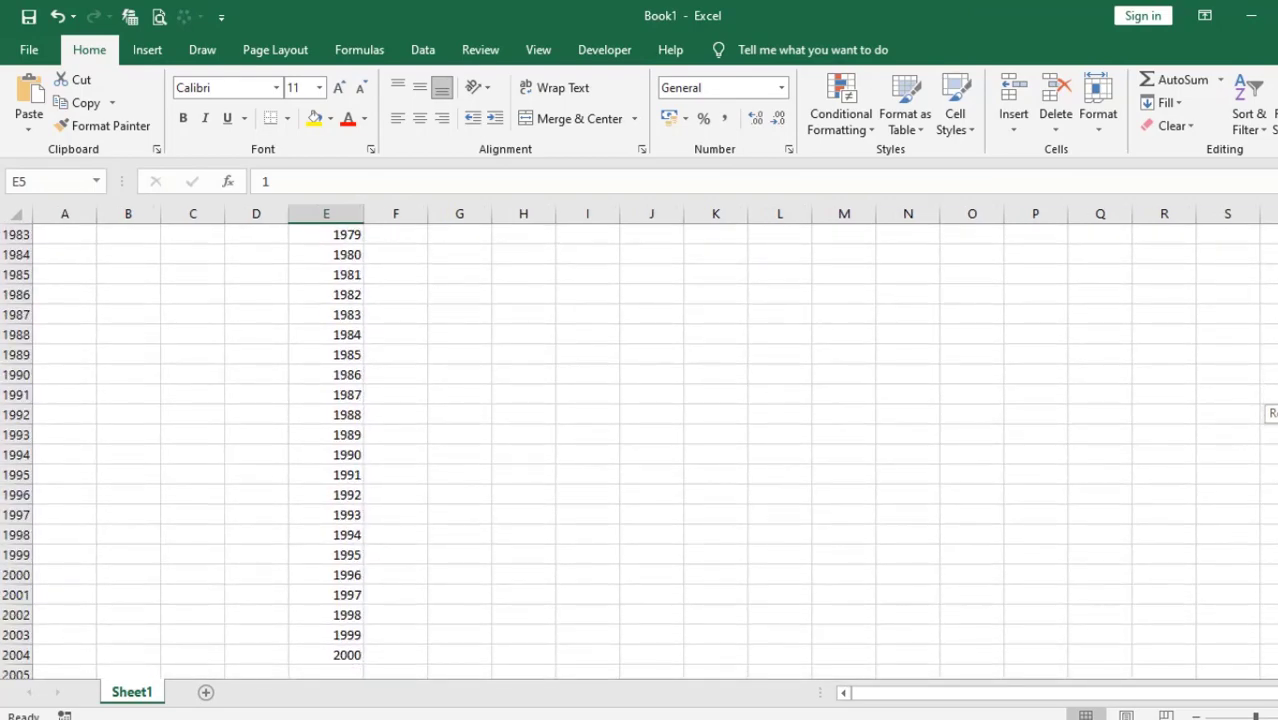
pyautogui.click(345, 660)
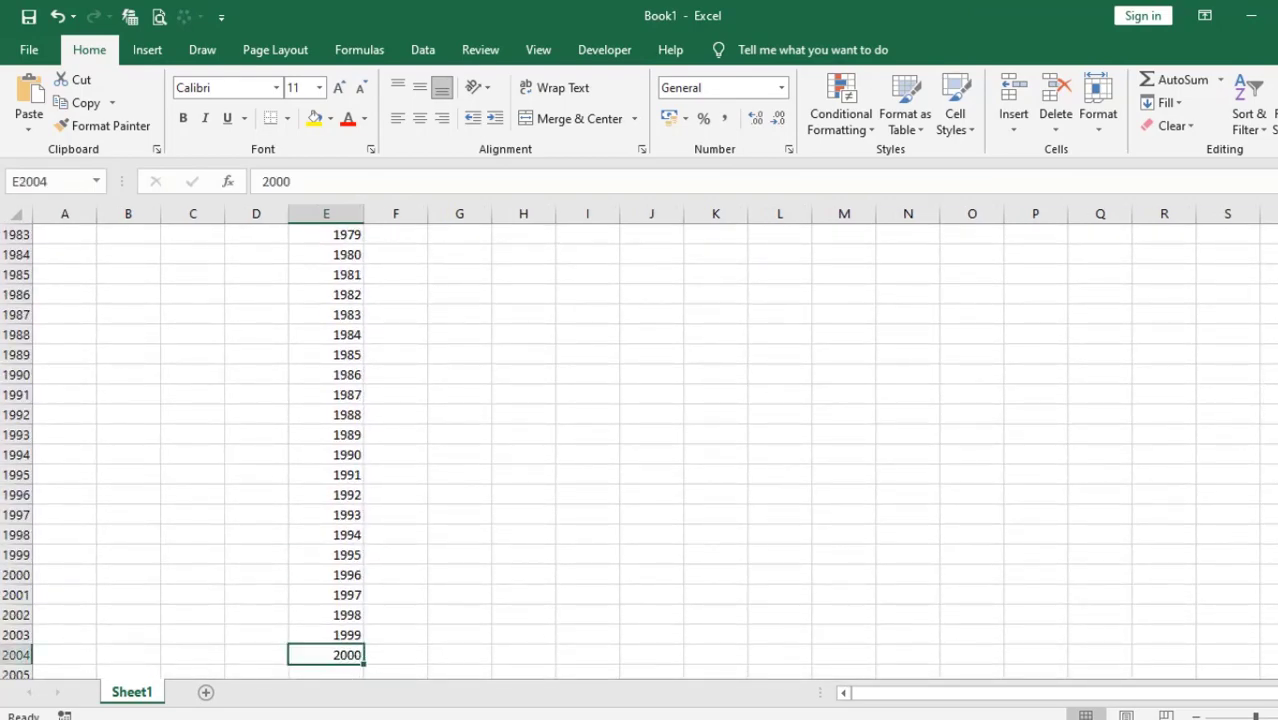
pyautogui.moveTo(1274, 652); pyautogui.dragTo(1274, 230)
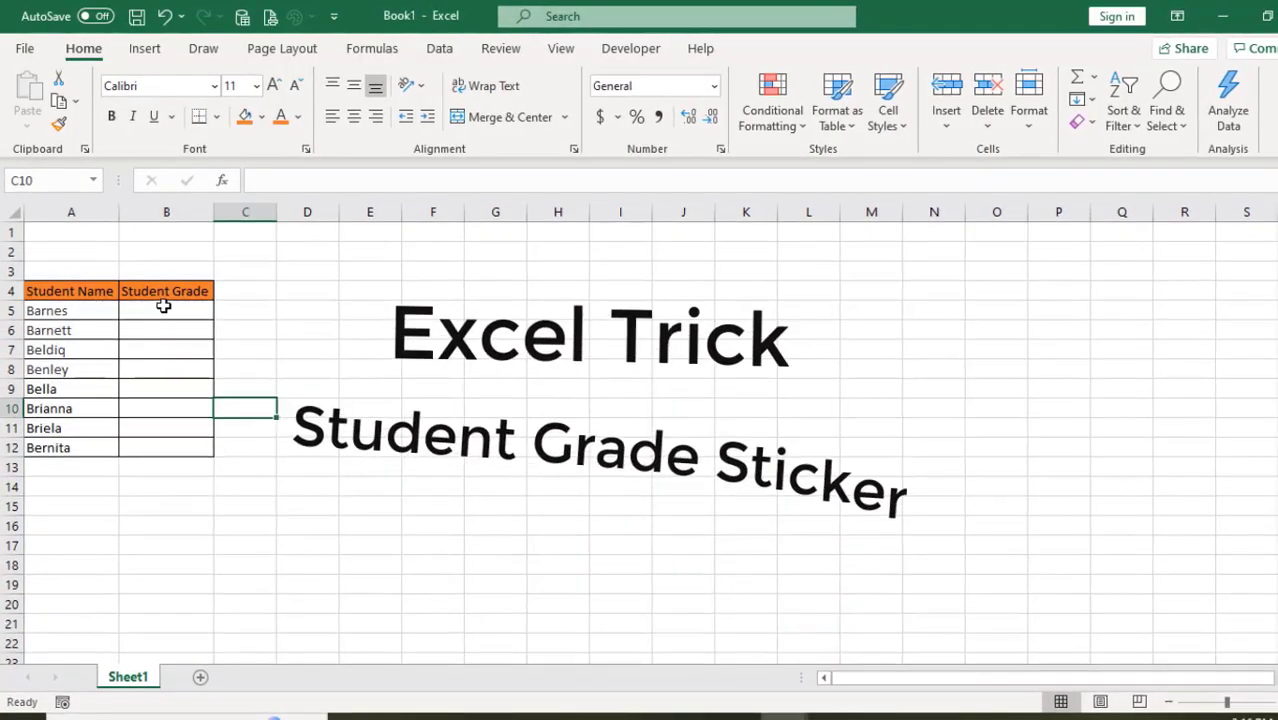
# Step: Open the custom number format for the Student Grade cells B5:B12 and clear the existing format code
pyautogui.click(163, 308)
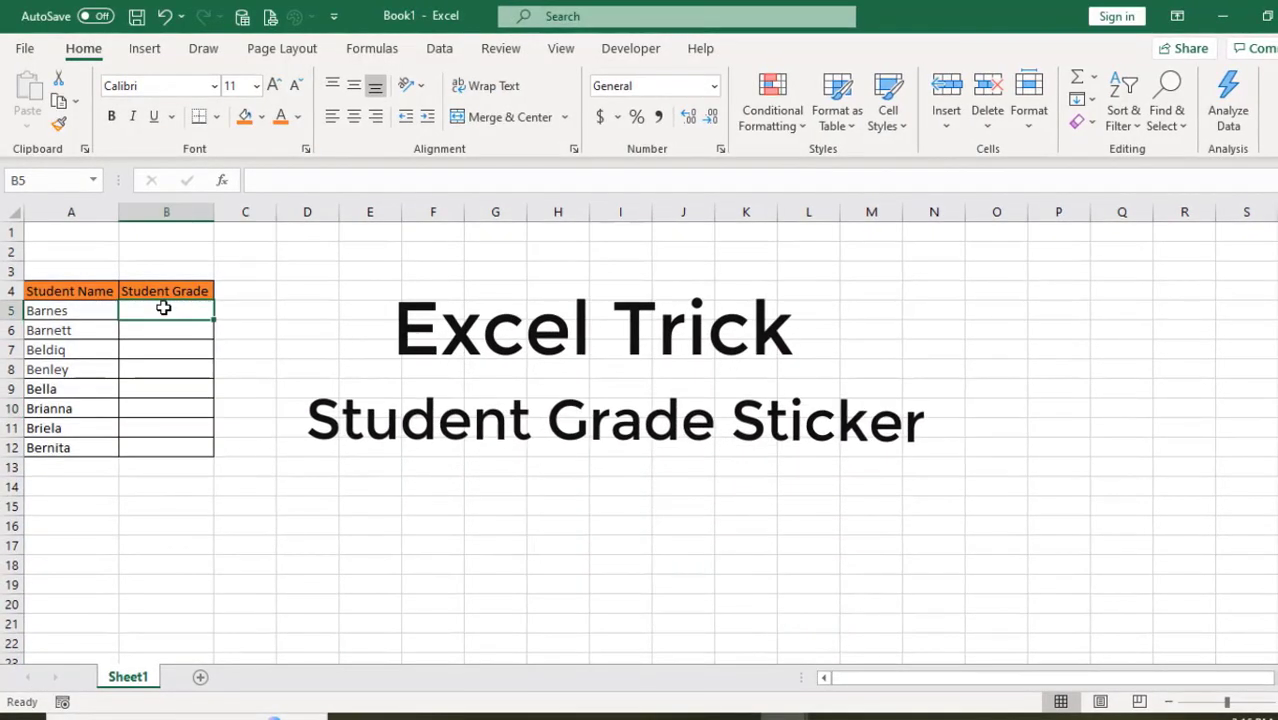
pyautogui.moveTo(163, 308); pyautogui.dragTo(165, 448)
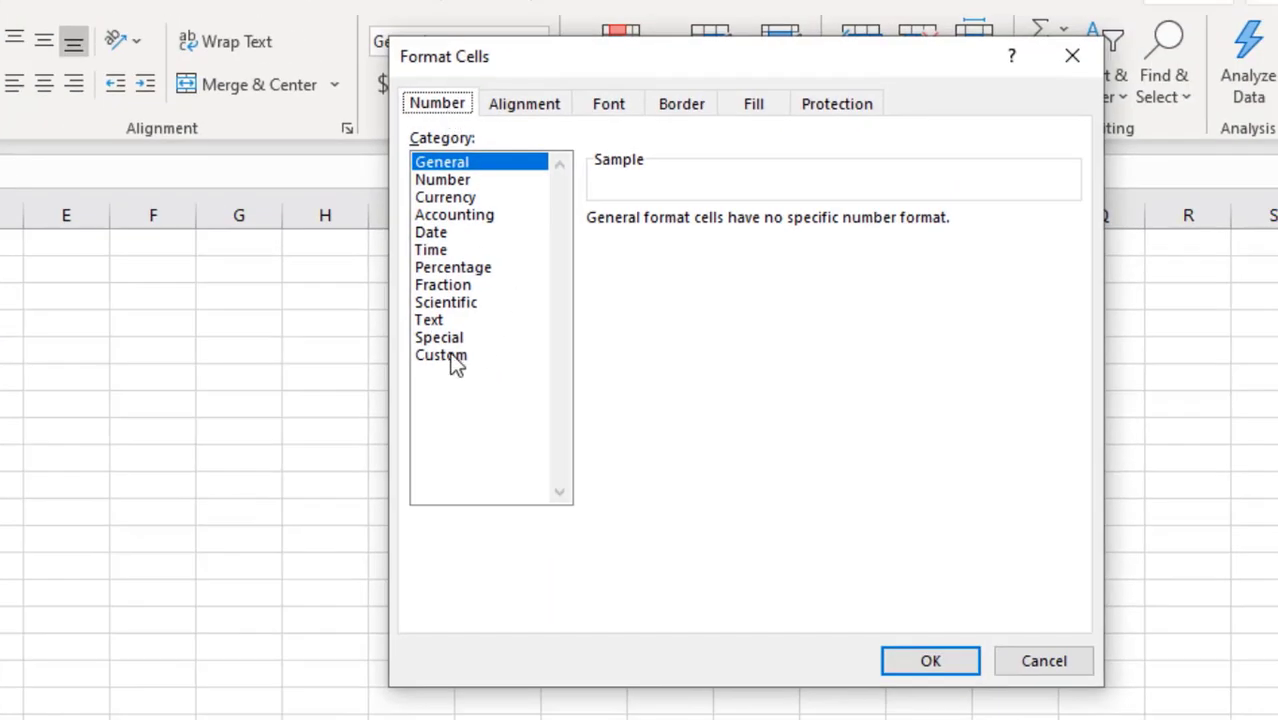
pyautogui.click(451, 355)
pyautogui.moveTo(664, 243); pyautogui.dragTo(584, 250)
pyautogui.press('BackSpace')
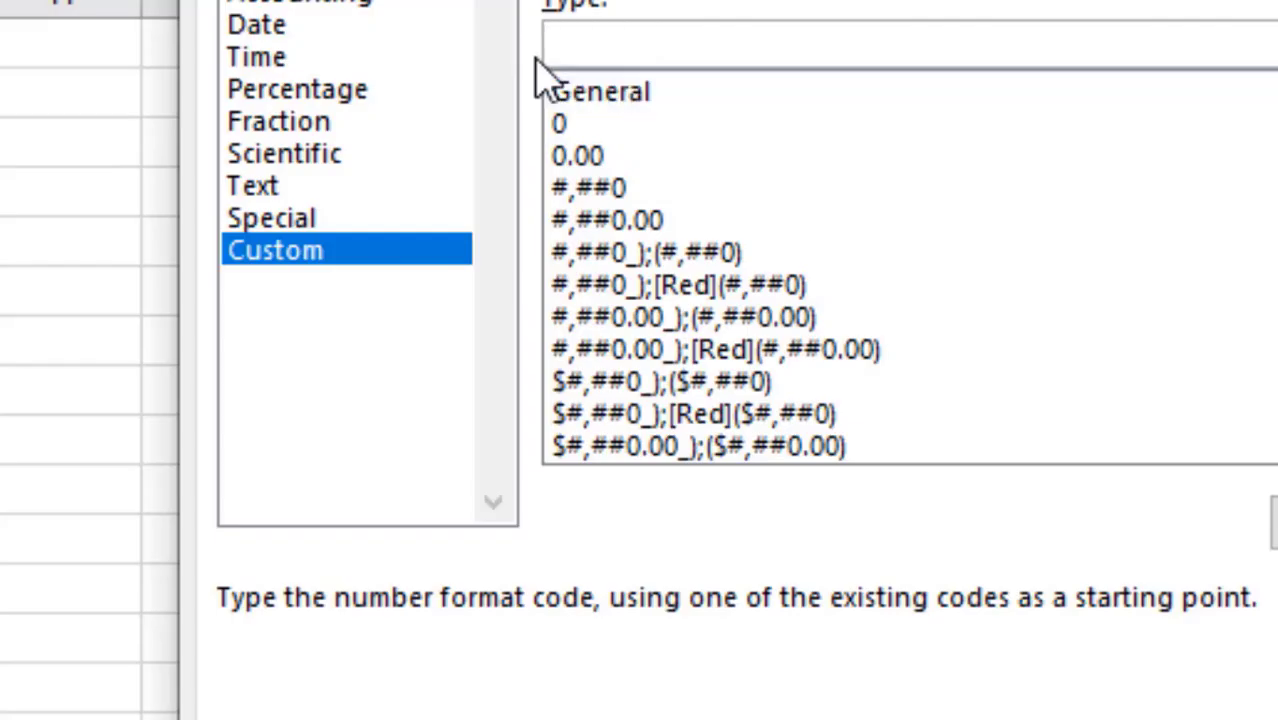
# Step: Enter the passing-grade section of the format code, [green][>=60]0 followed by the smiling-face emoji 😊 and a semicolon
pyautogui.write('[green][')
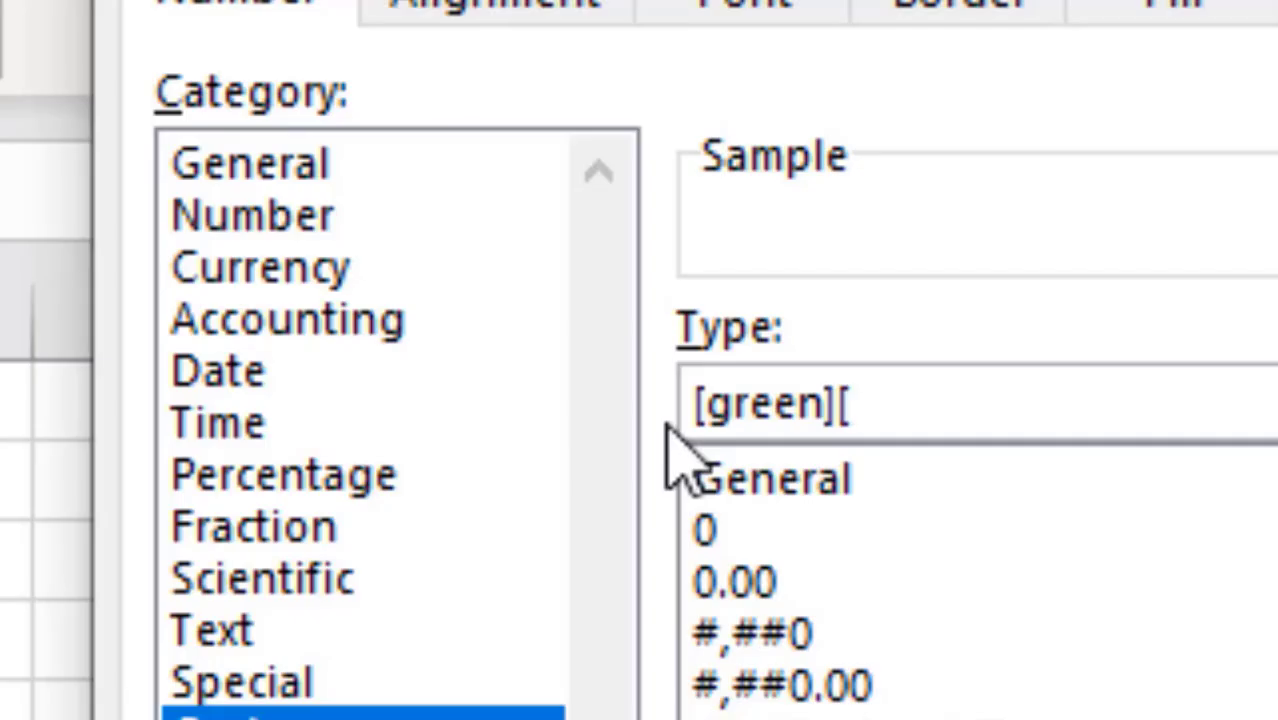
pyautogui.write('>=60')
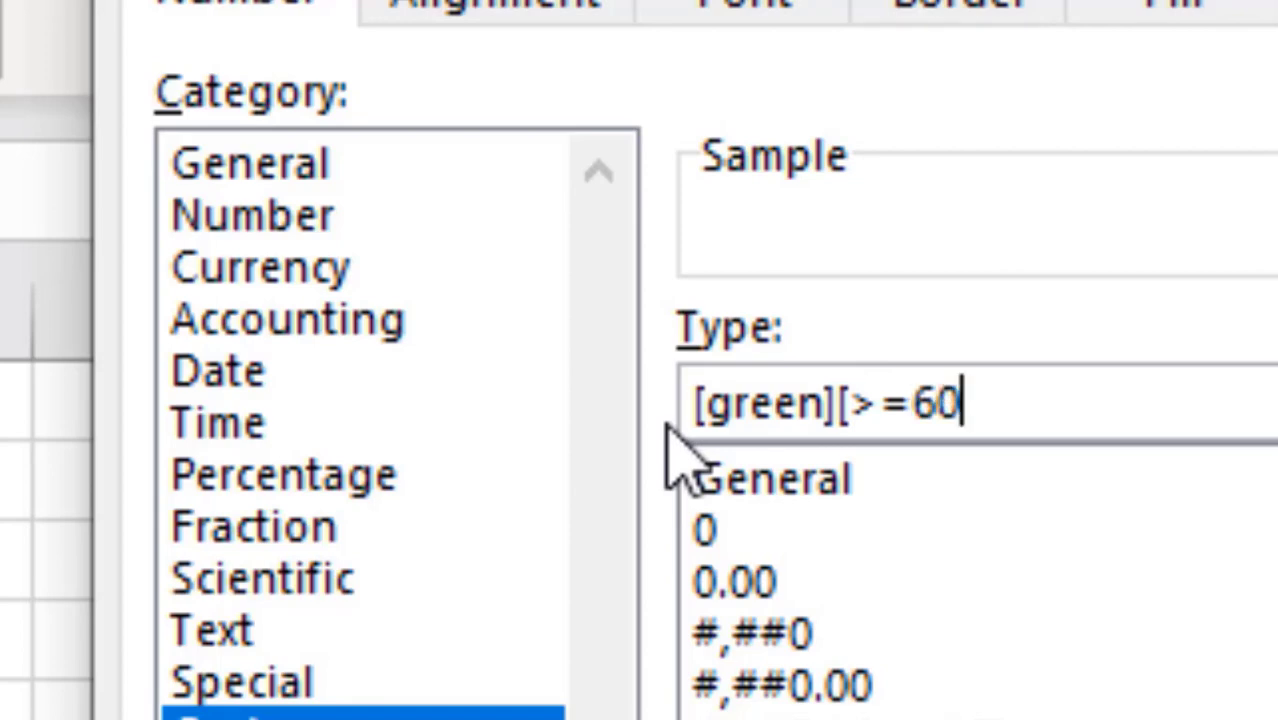
pyautogui.write(']0')
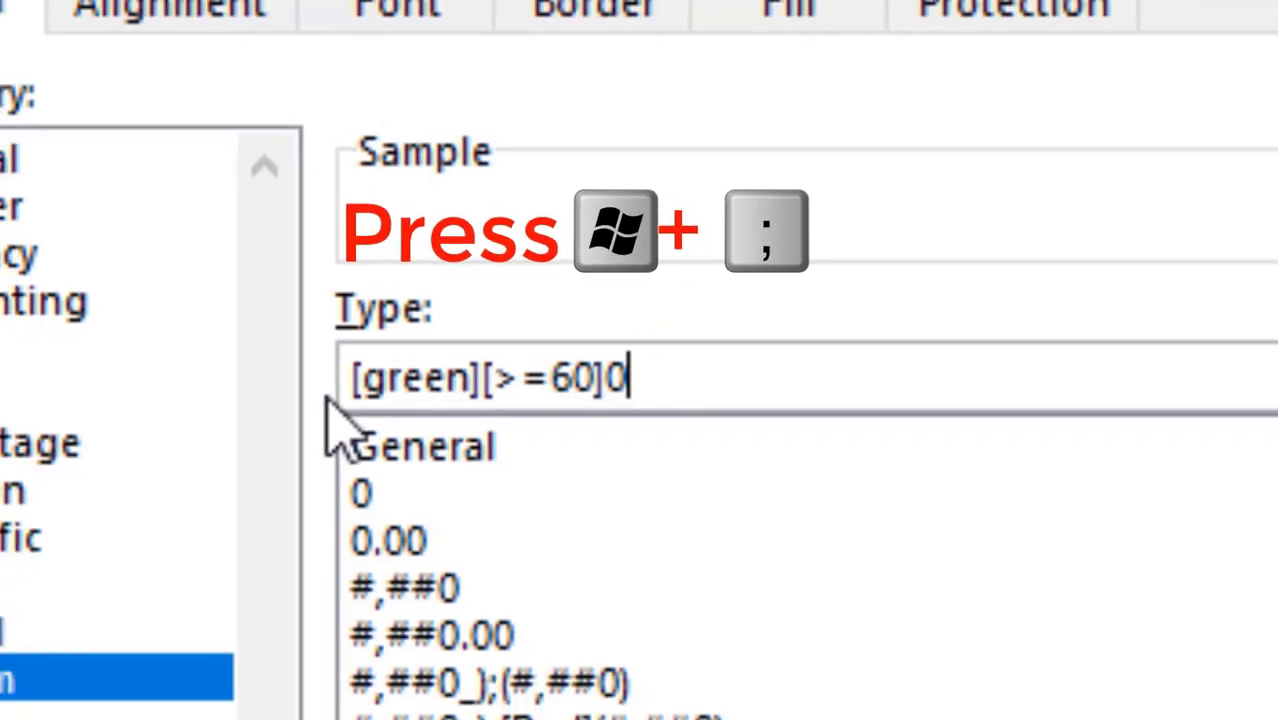
pyautogui.press('super+semicolon')
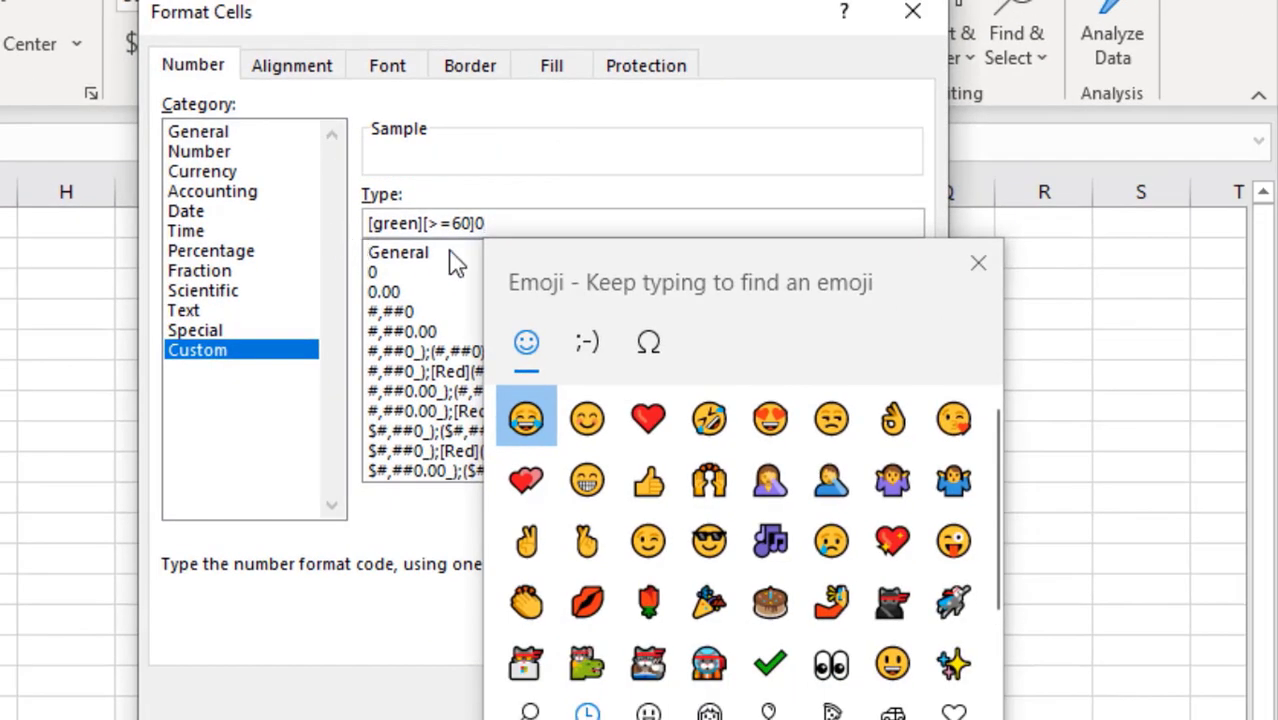
pyautogui.click(589, 425)
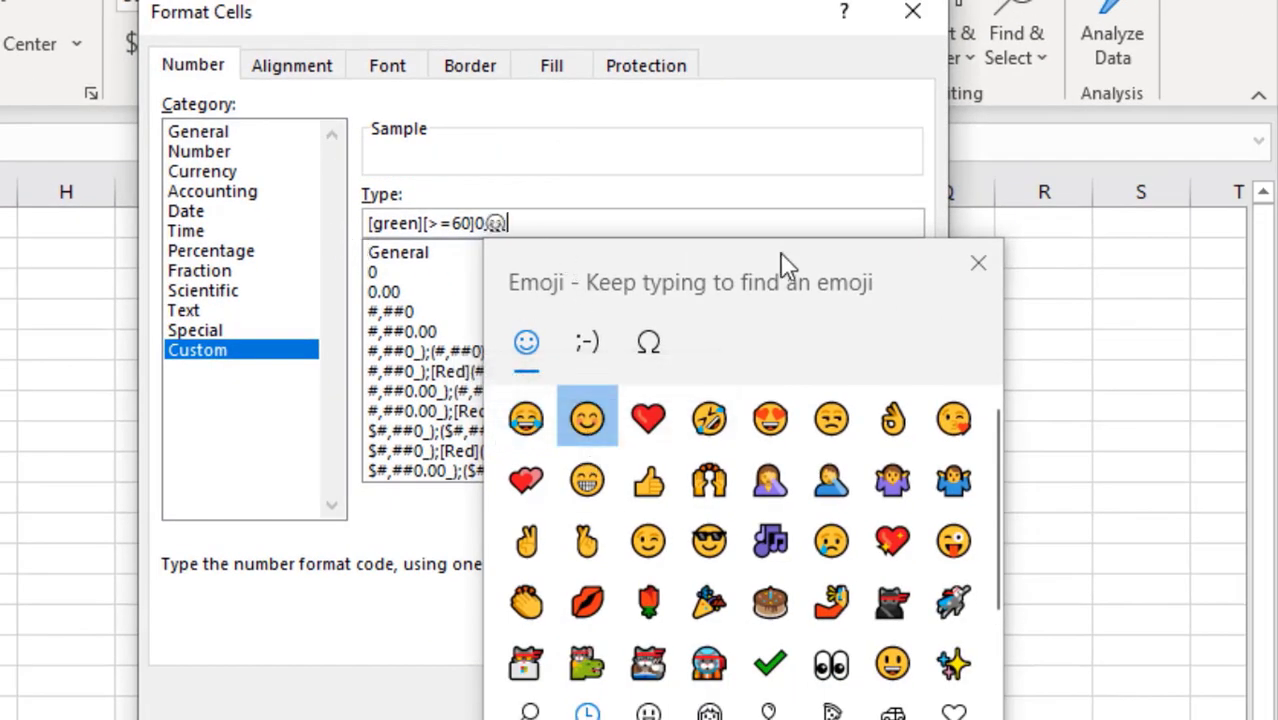
pyautogui.click(978, 263)
pyautogui.write(';')
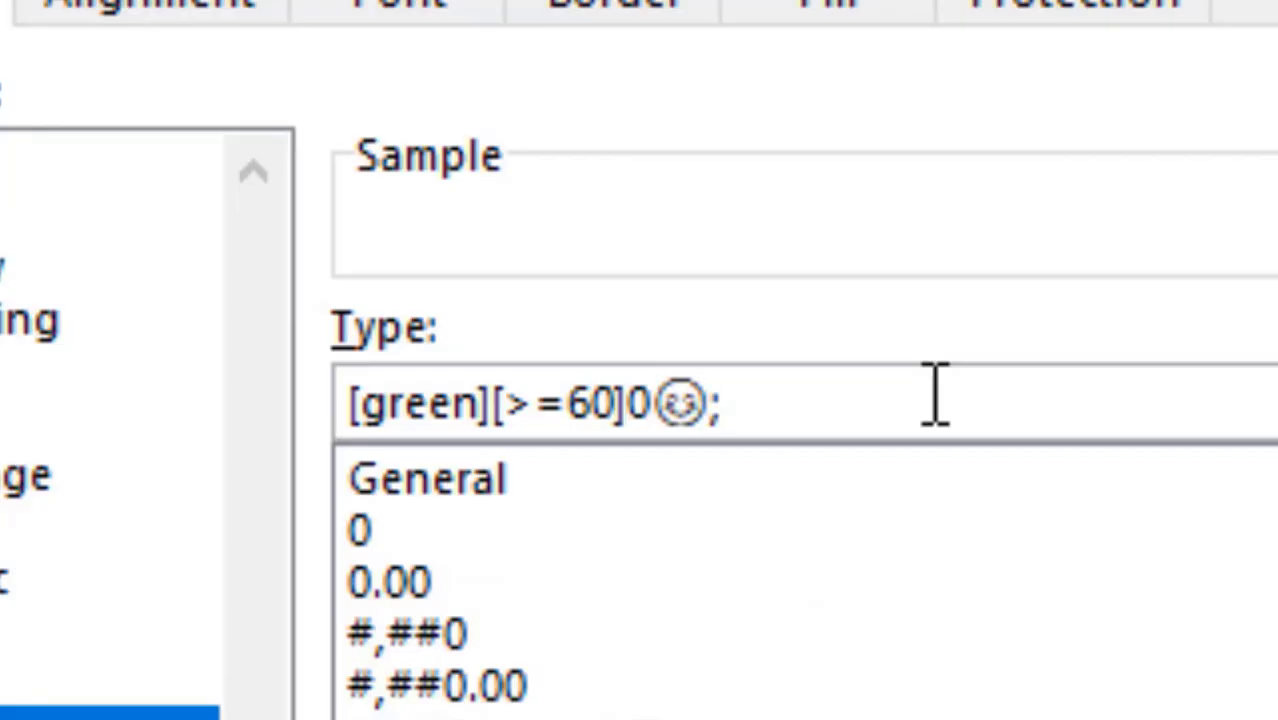
# Step: Add the failing-grade section [red][<=60]0 with the tears-of-joy emoji 😂 and apply the custom format
pyautogui.write('[red]')
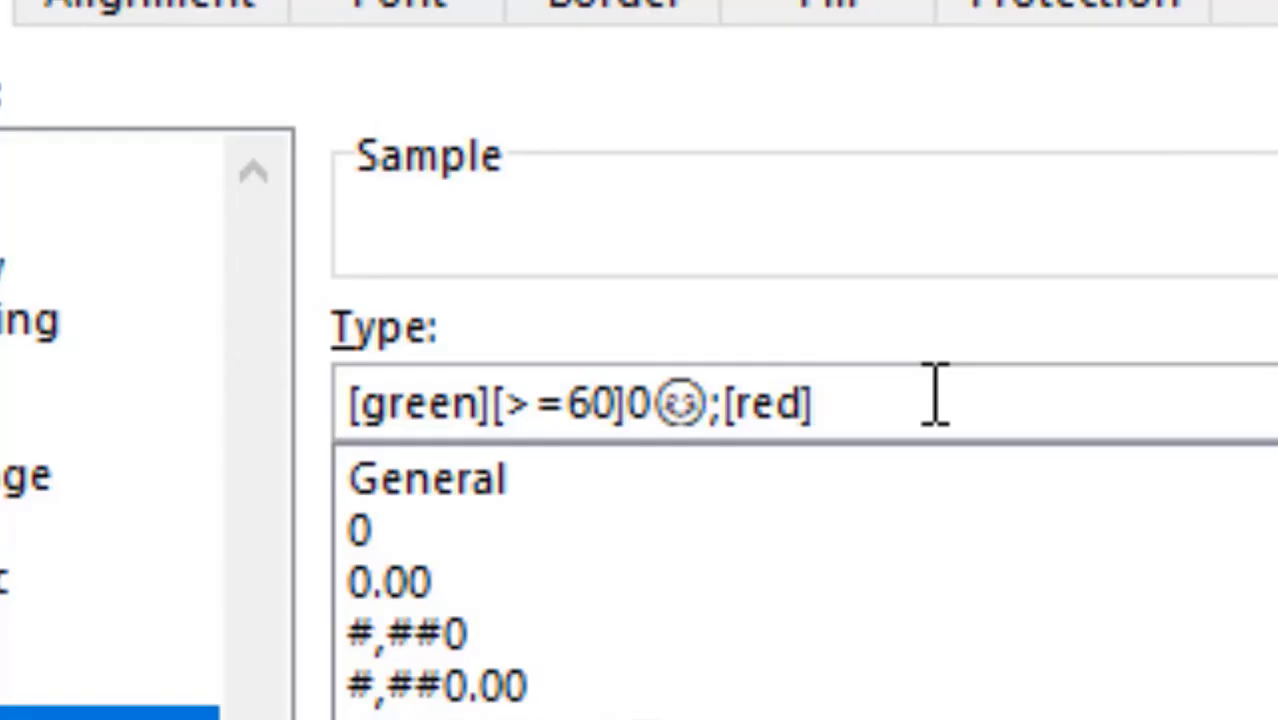
pyautogui.write('[<=')
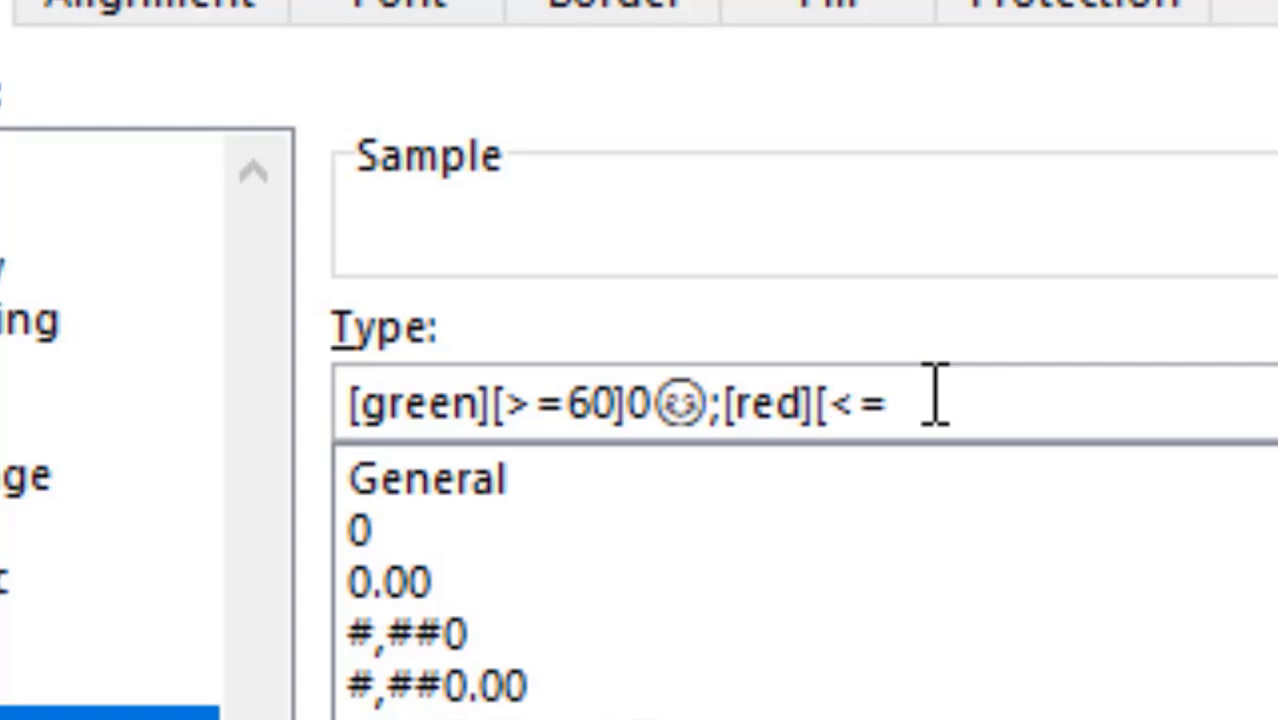
pyautogui.write('60')
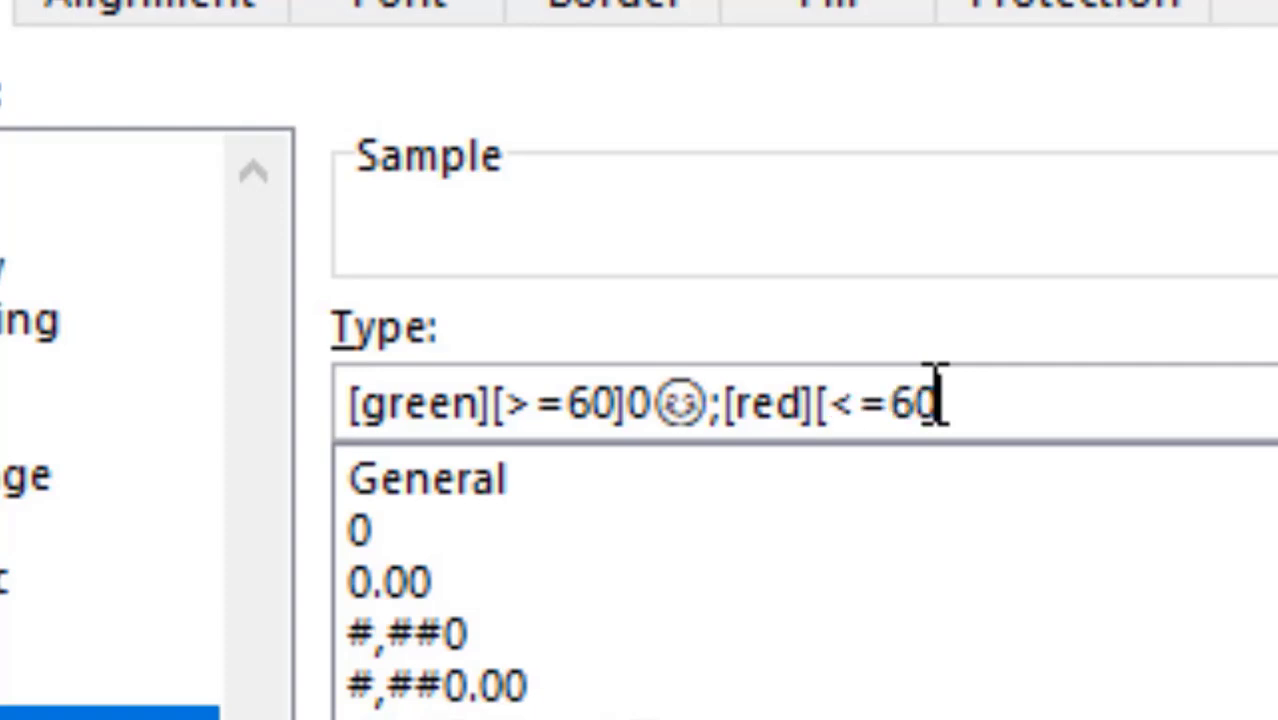
pyautogui.write(']')
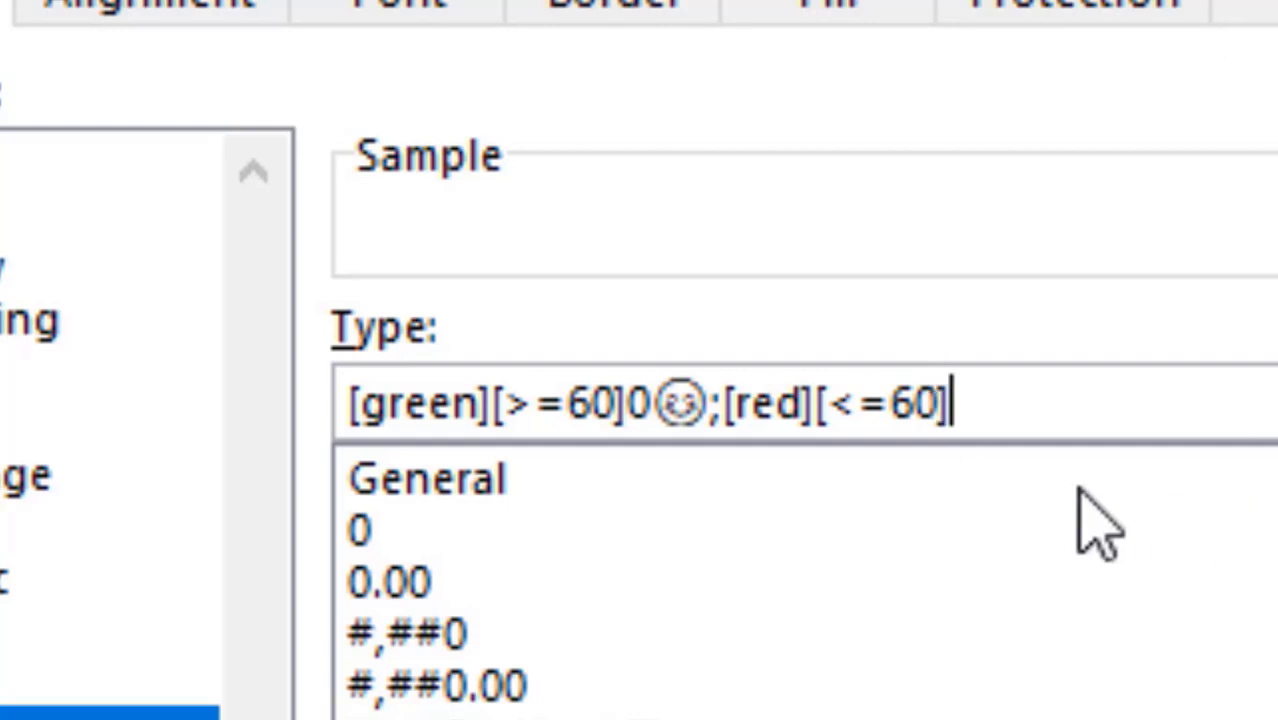
pyautogui.write('0')
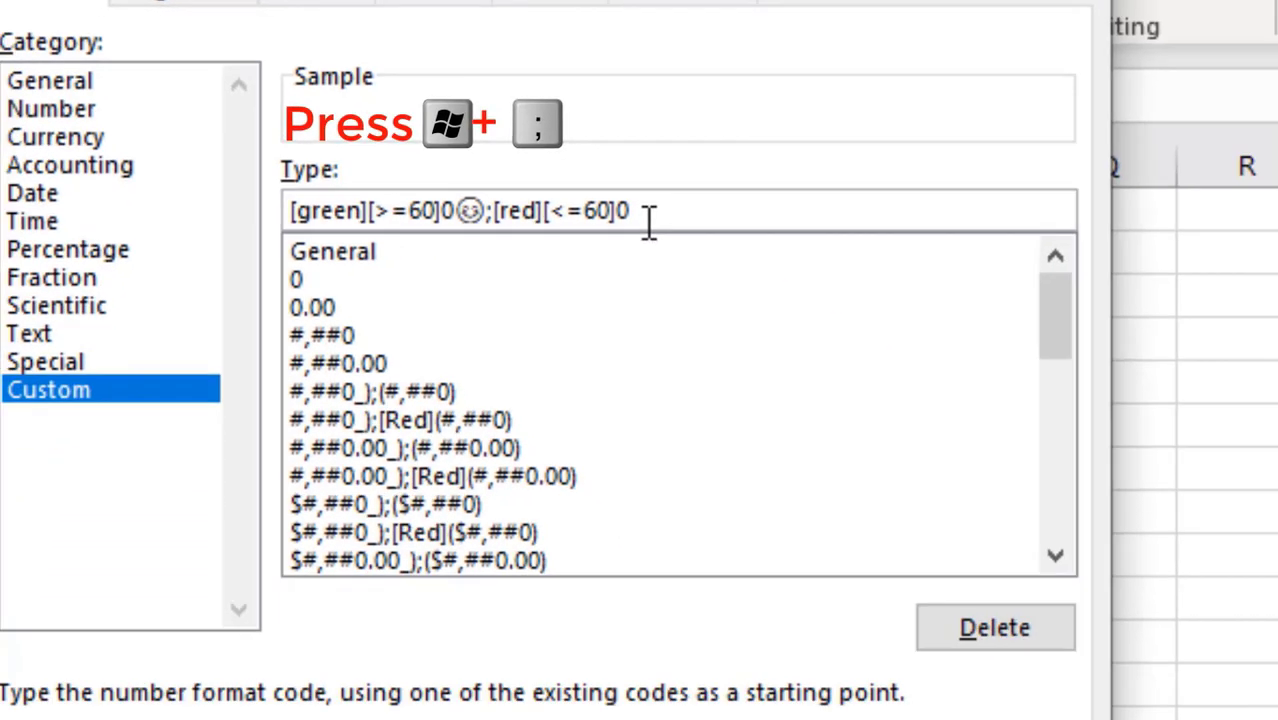
pyautogui.press('super+semicolon')
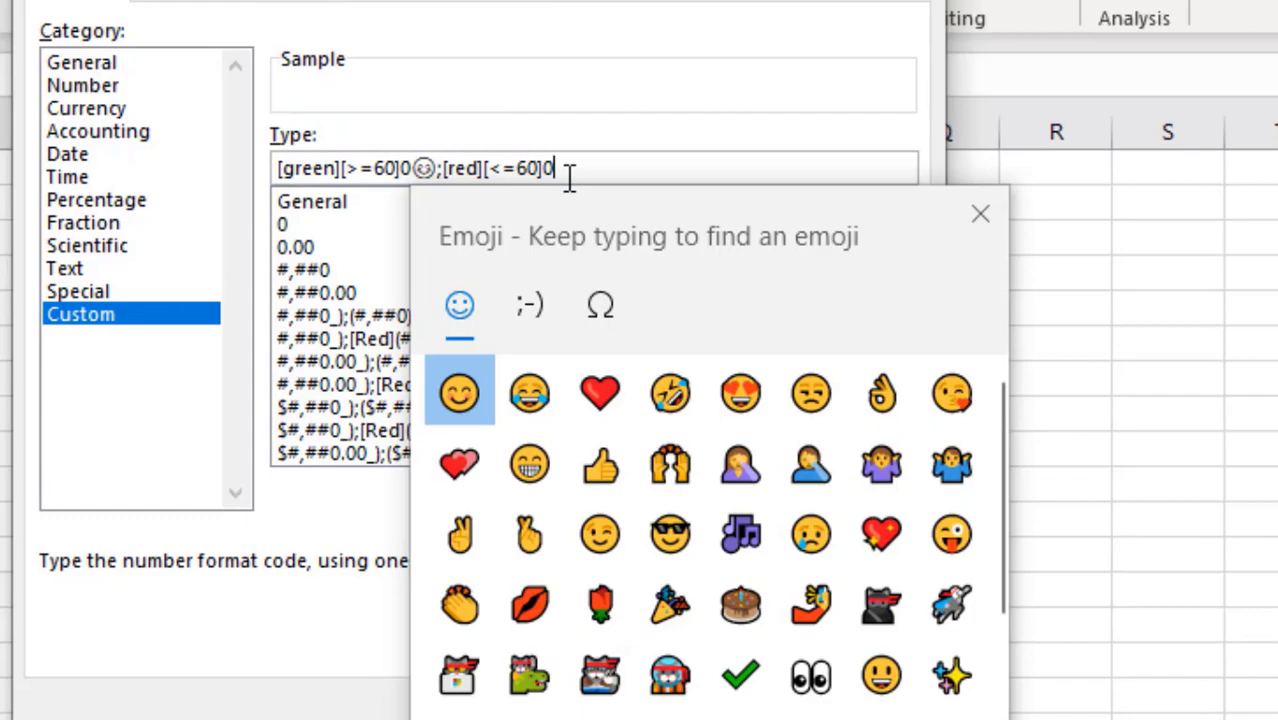
pyautogui.click(532, 388)
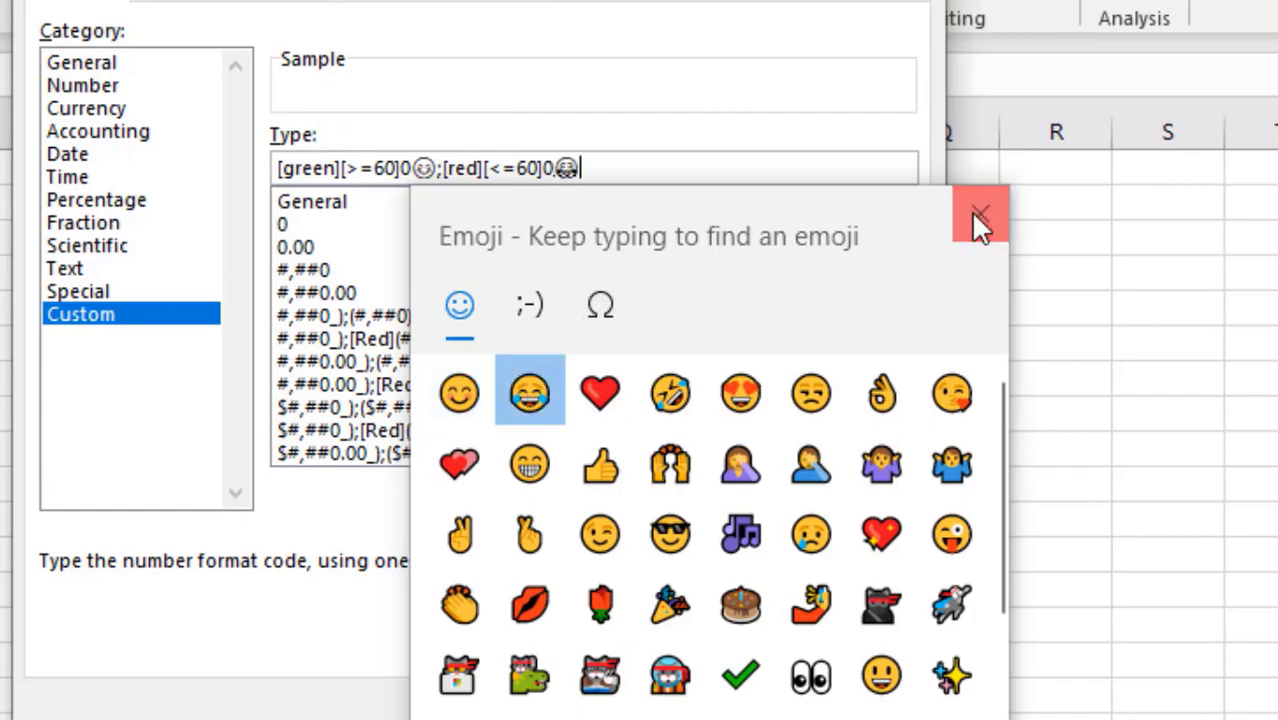
pyautogui.click(980, 218)
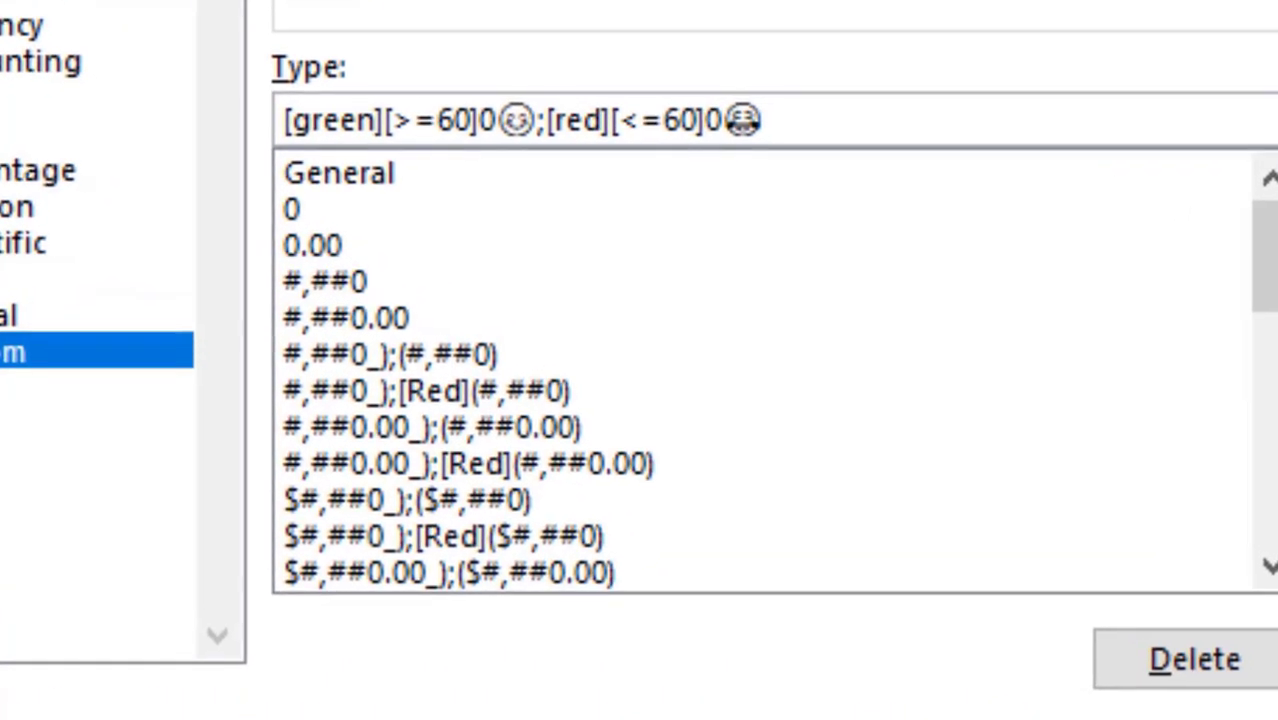
pyautogui.press('Return')
# Step: Enter 30 as the first student's grade in B5
pyautogui.click(576, 152)
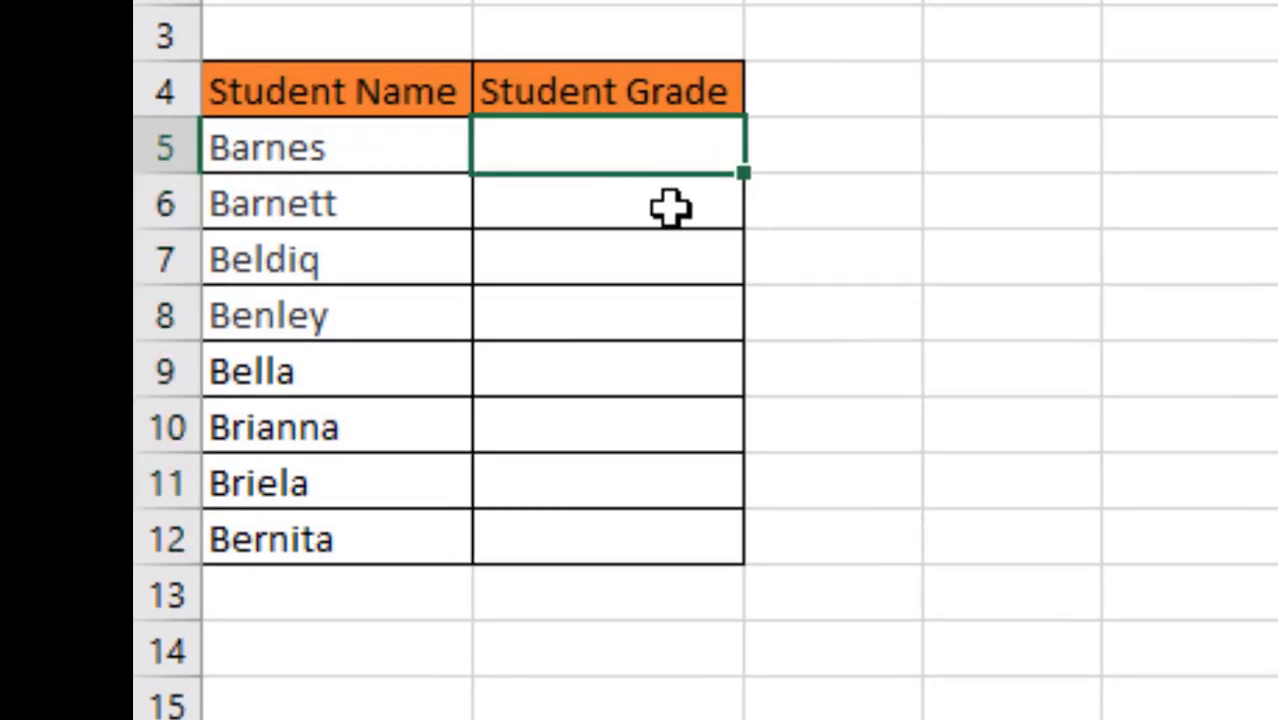
pyautogui.write('30')
pyautogui.press('Return')
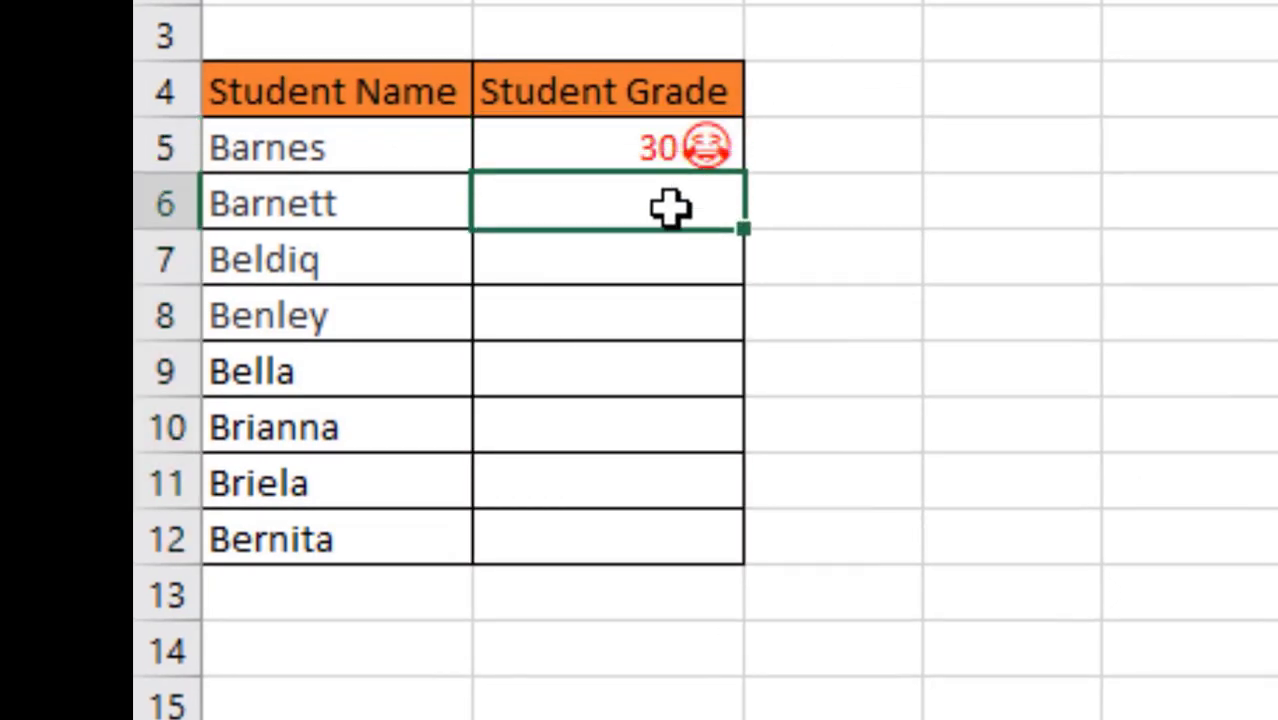